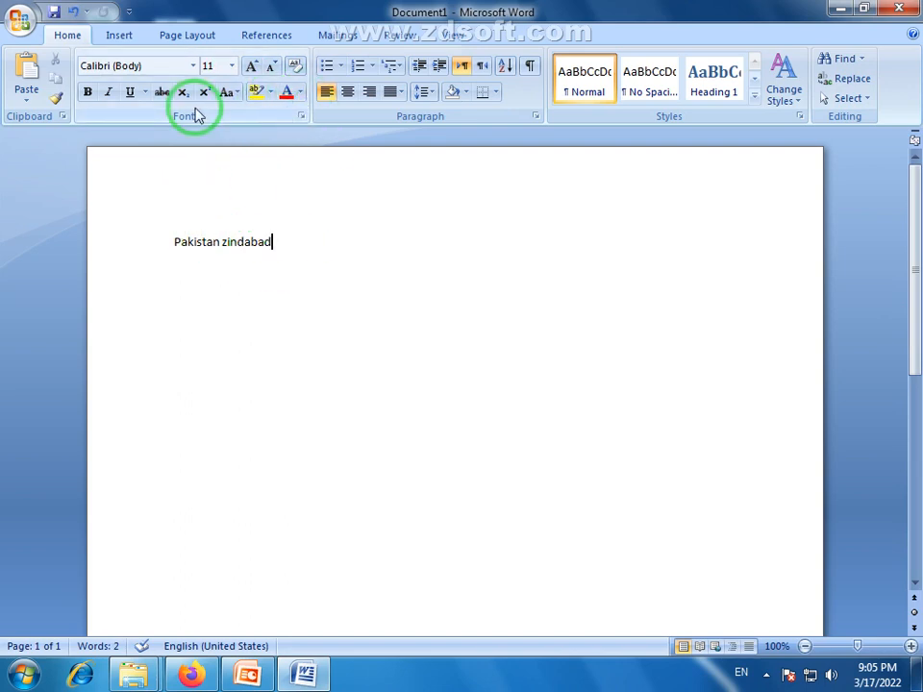
Set the font size of the "Pakistan zindabad" line to 36.
mouse_move(282, 241)
left_mouse_down()
mouse_move(181, 251)
mouse_move(272, 241)
left_mouse_up()
left_click(170, 235)
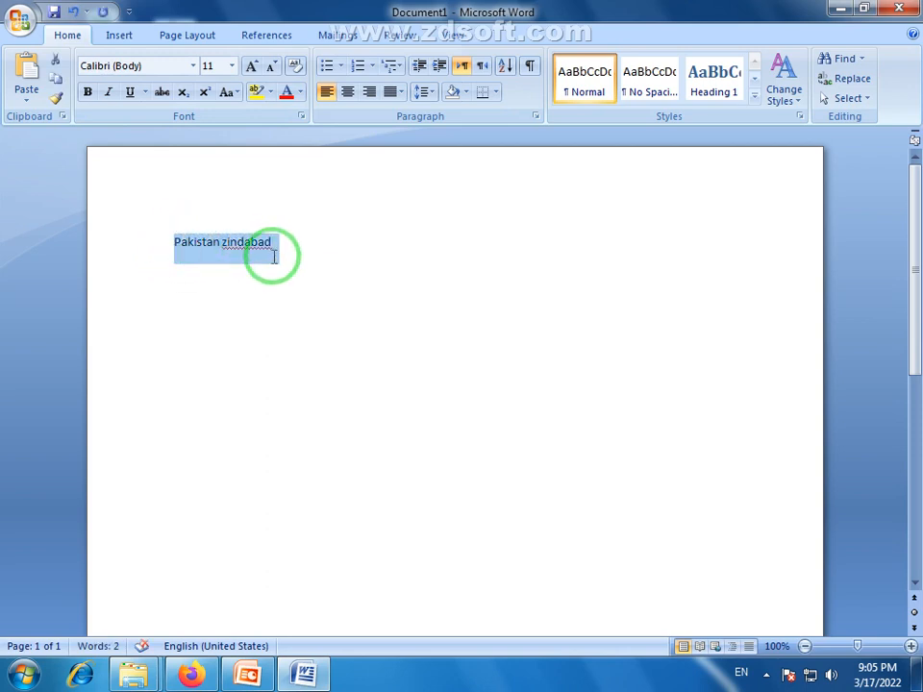
left_click(272, 258)
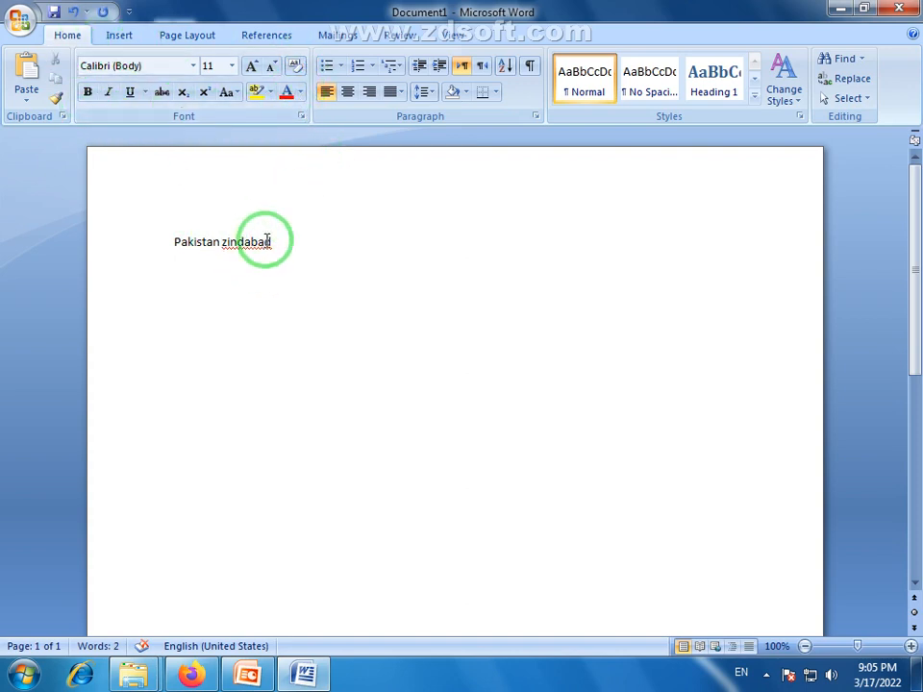
left_click_drag(288, 243, 185, 247)
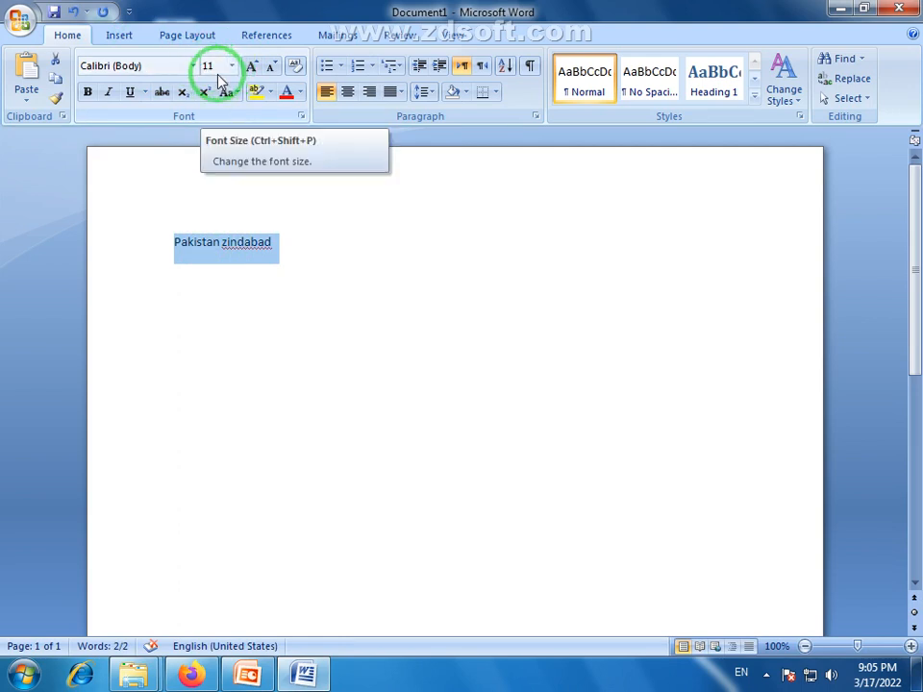
left_click(233, 68)
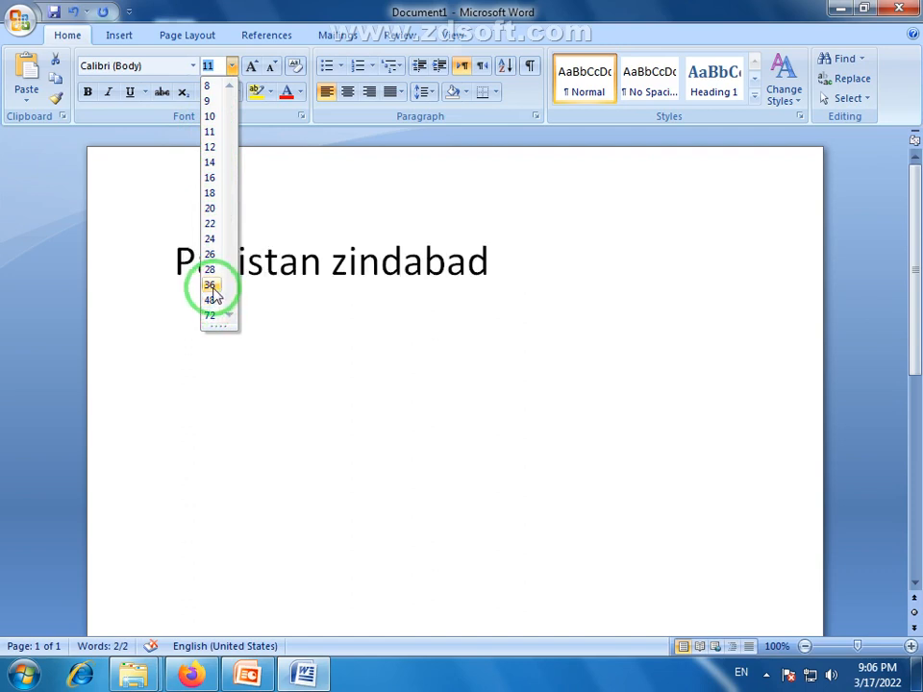
left_click(214, 286)
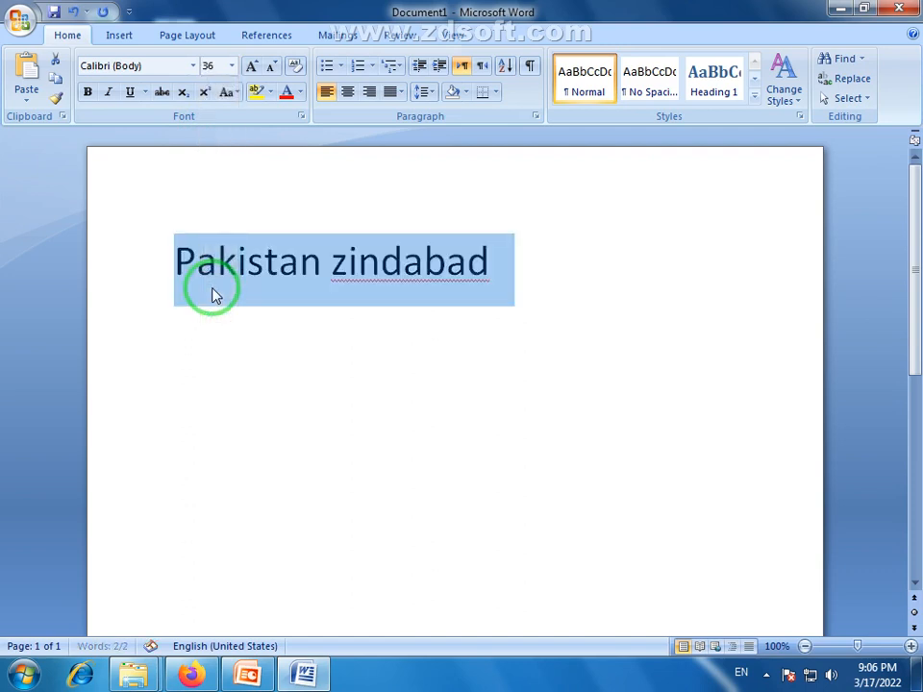
Ignore the spelling flag on the word "zindabad".
left_click(297, 346)
right_click(391, 269)
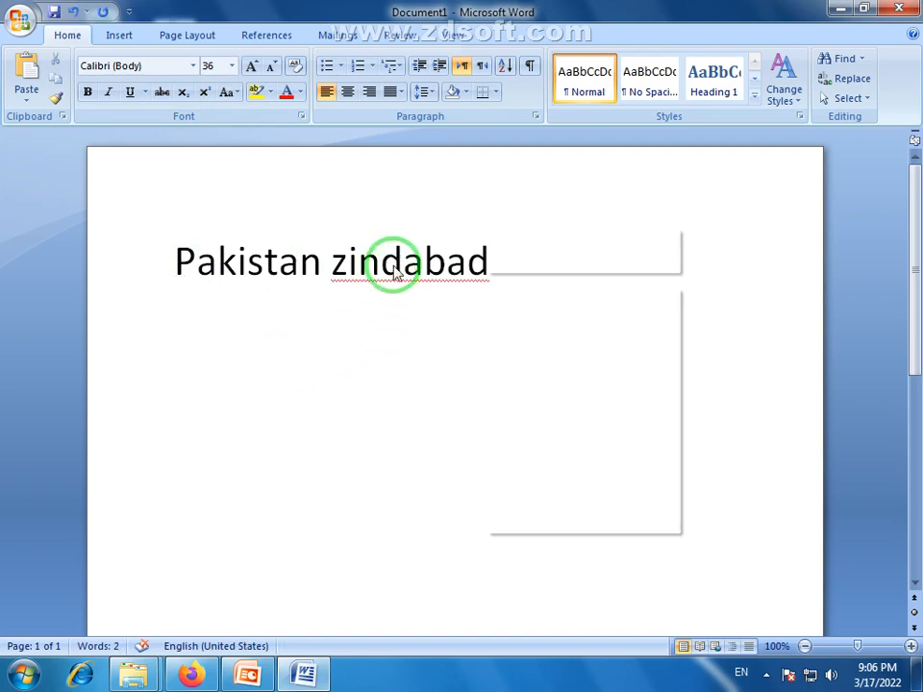
left_click(524, 341)
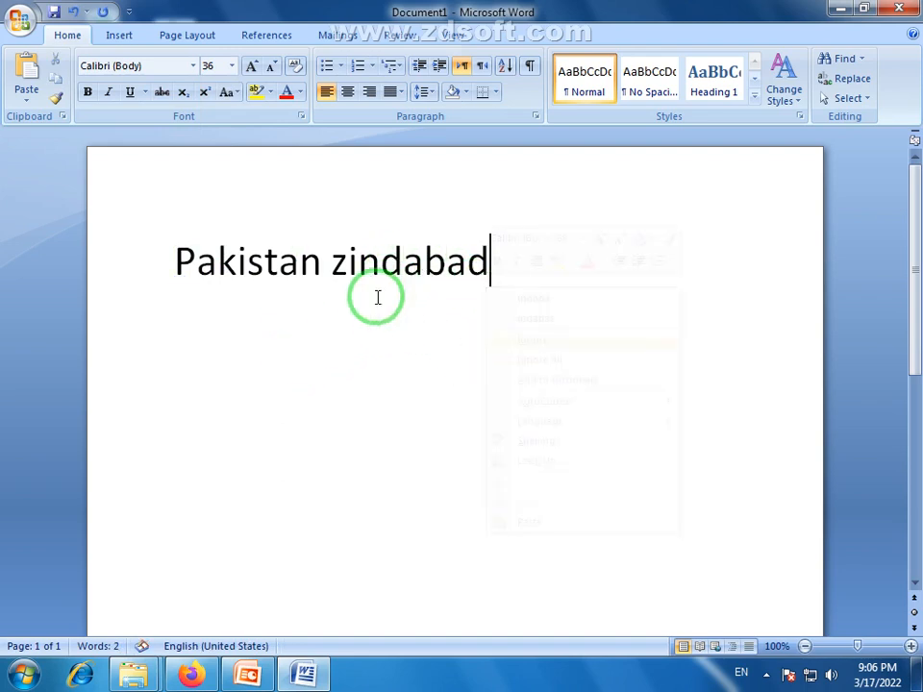
left_click(377, 294)
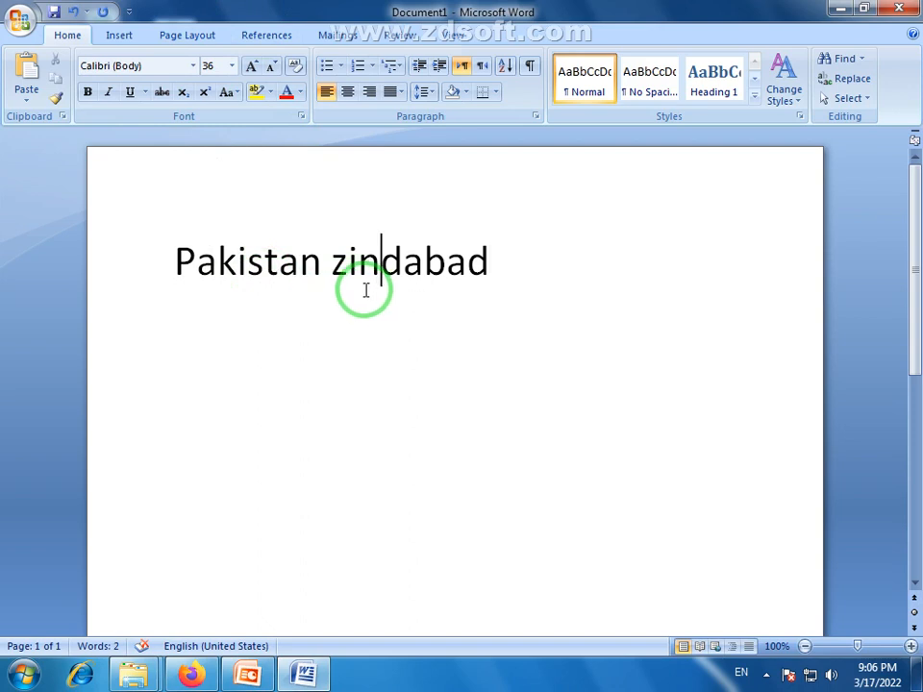
Try a custom font size of 100 with no text selected, then undo the change.
left_click(231, 65)
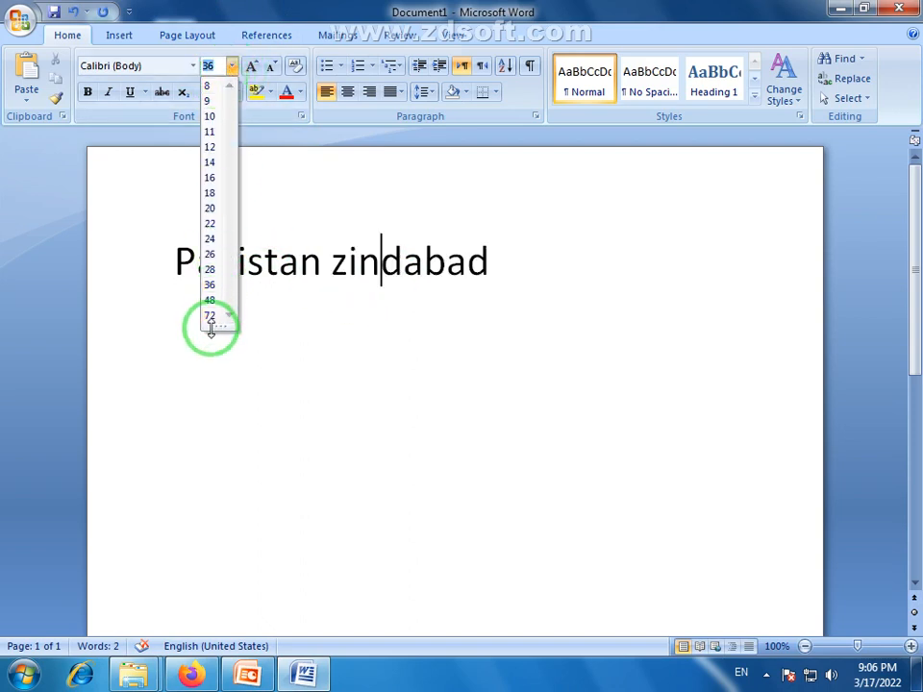
left_click(524, 259)
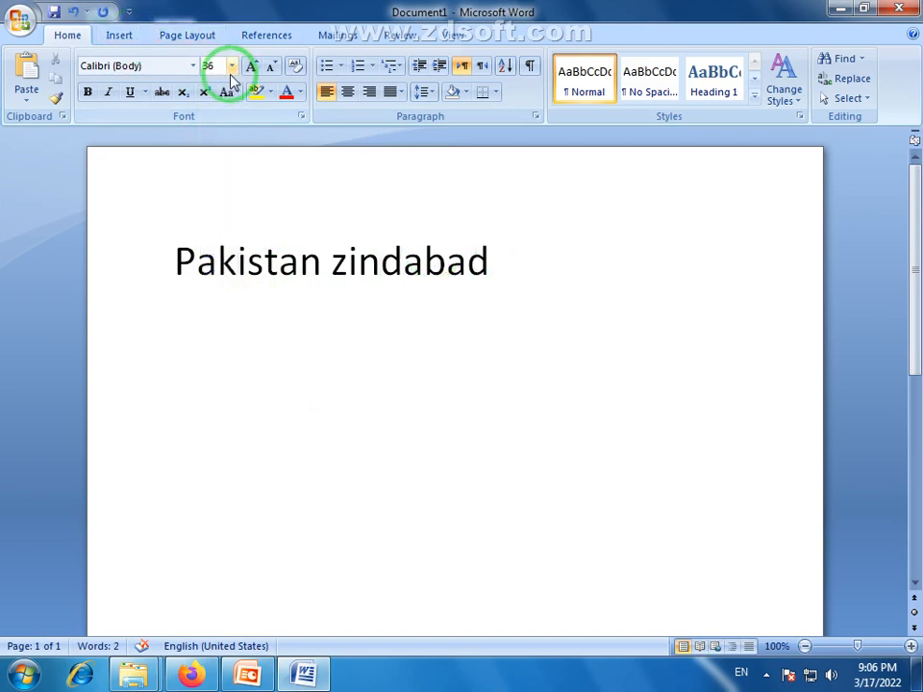
left_click(202, 66)
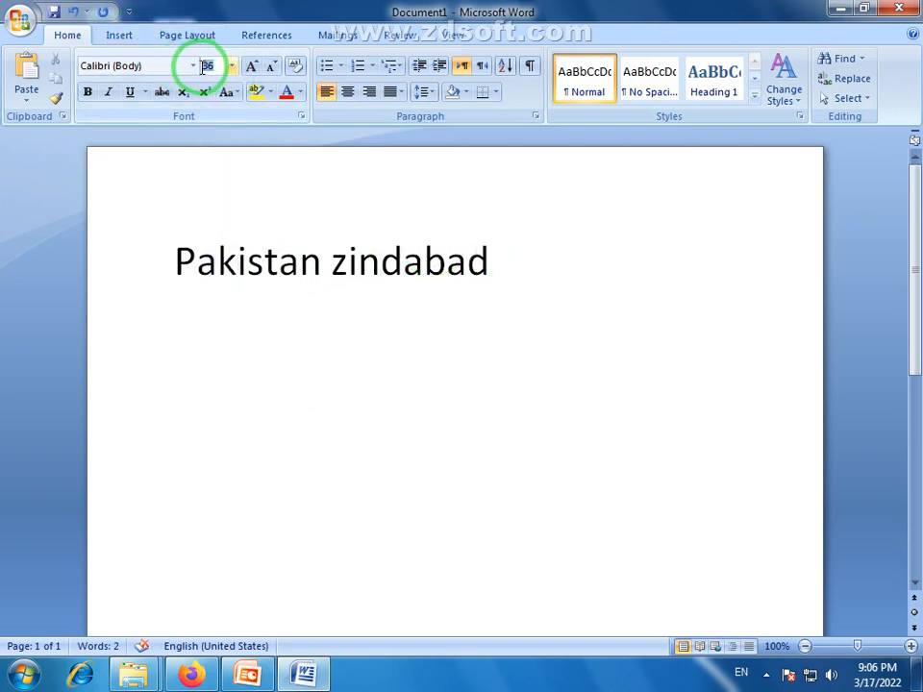
type("100")
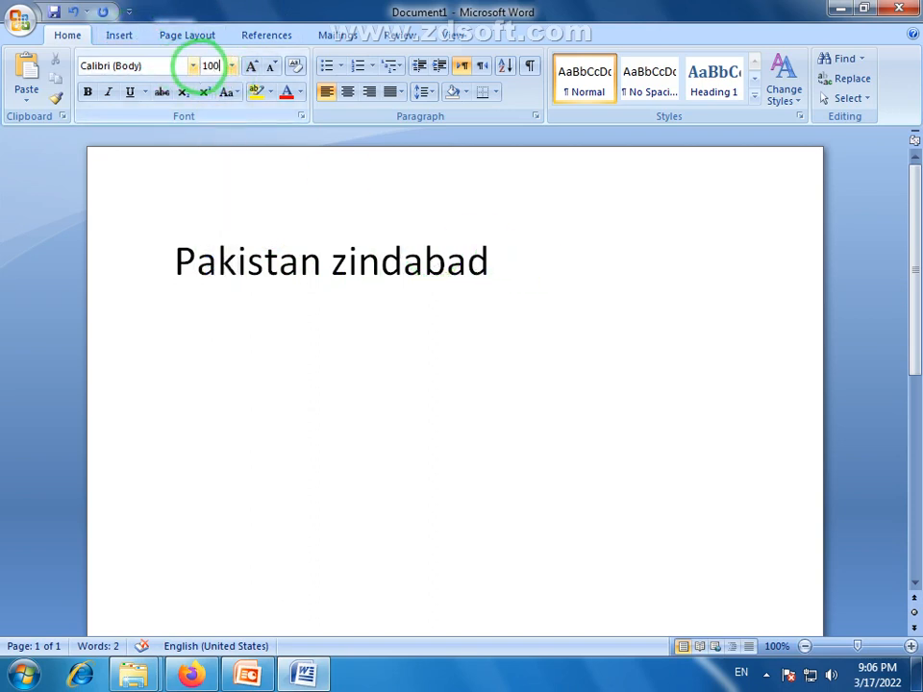
key("Return")
left_click_drag(332, 261, 145, 252)
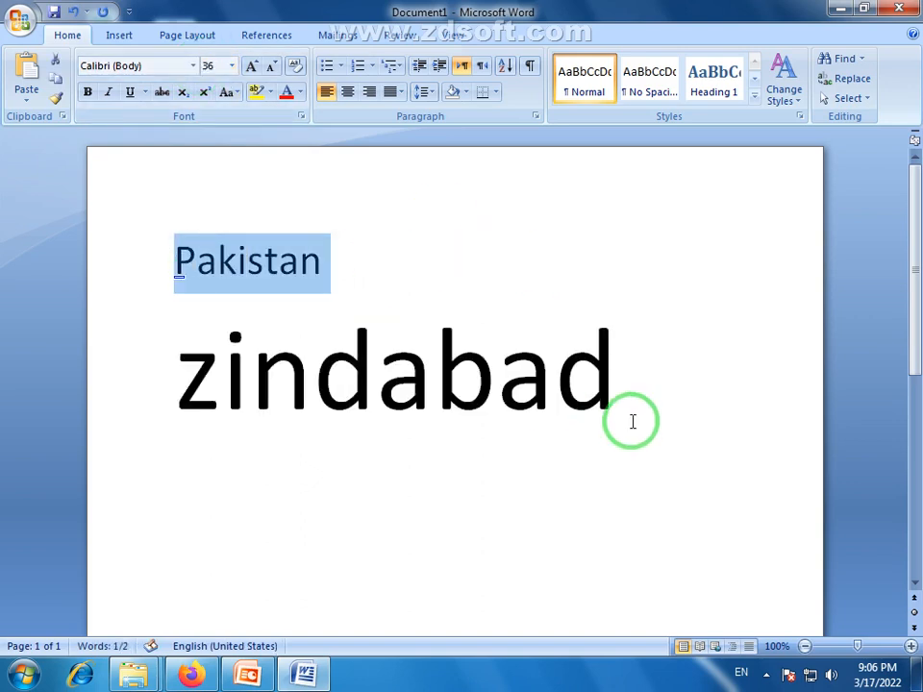
key("ctrl+z")
Try font size 100 on the whole "Pakistan zindabad" line, then undo it.
left_click_drag(541, 293, 186, 226)
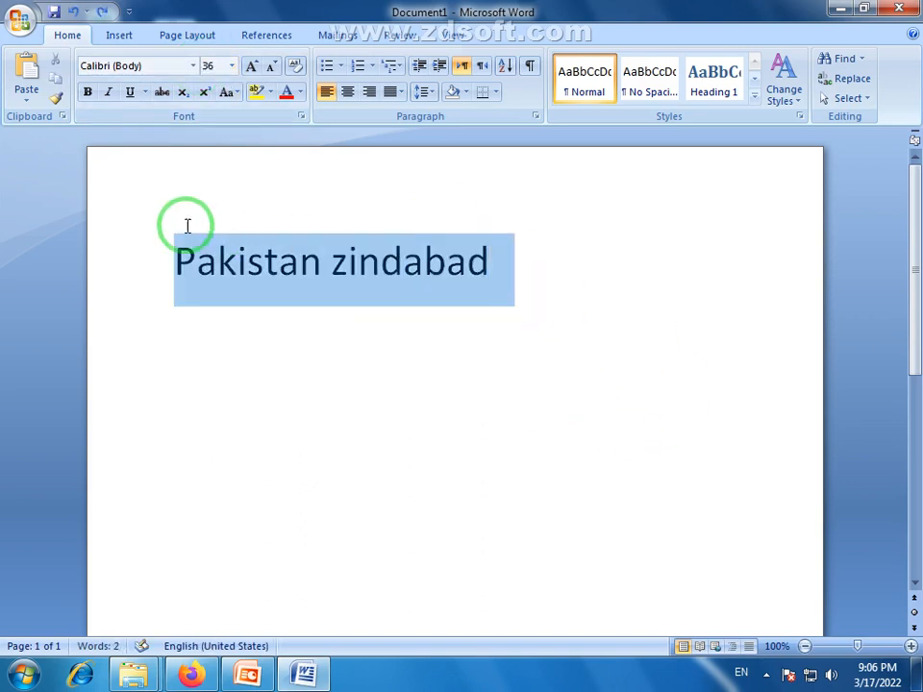
left_click(230, 66)
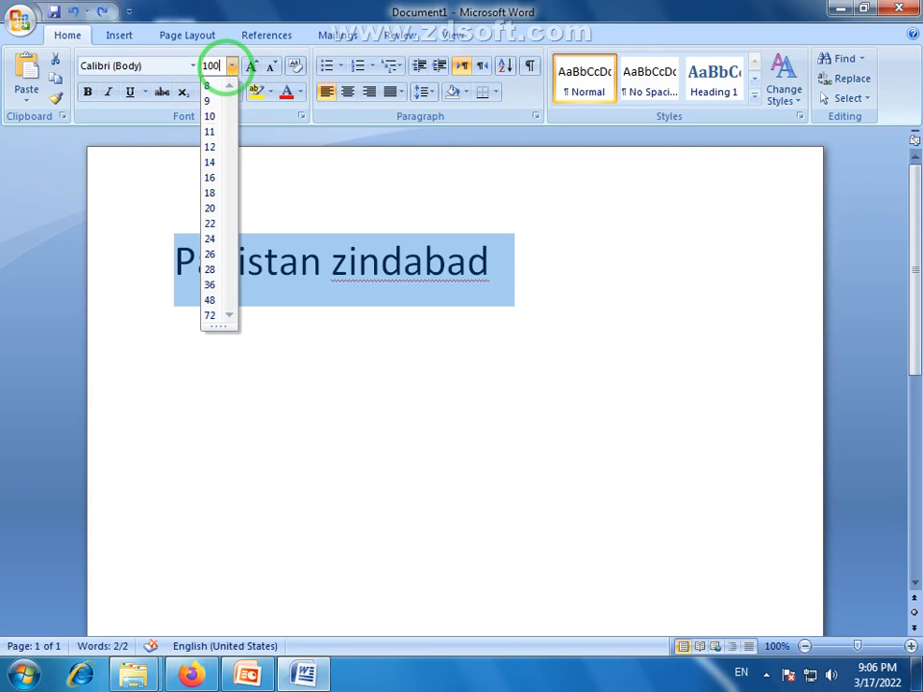
key("Return")
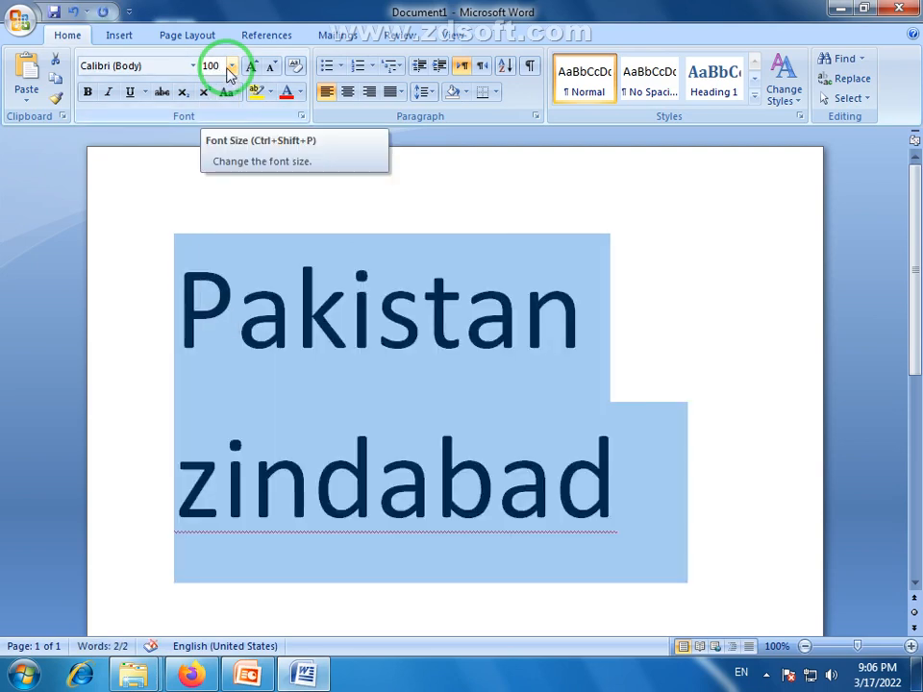
key("ctrl+z")
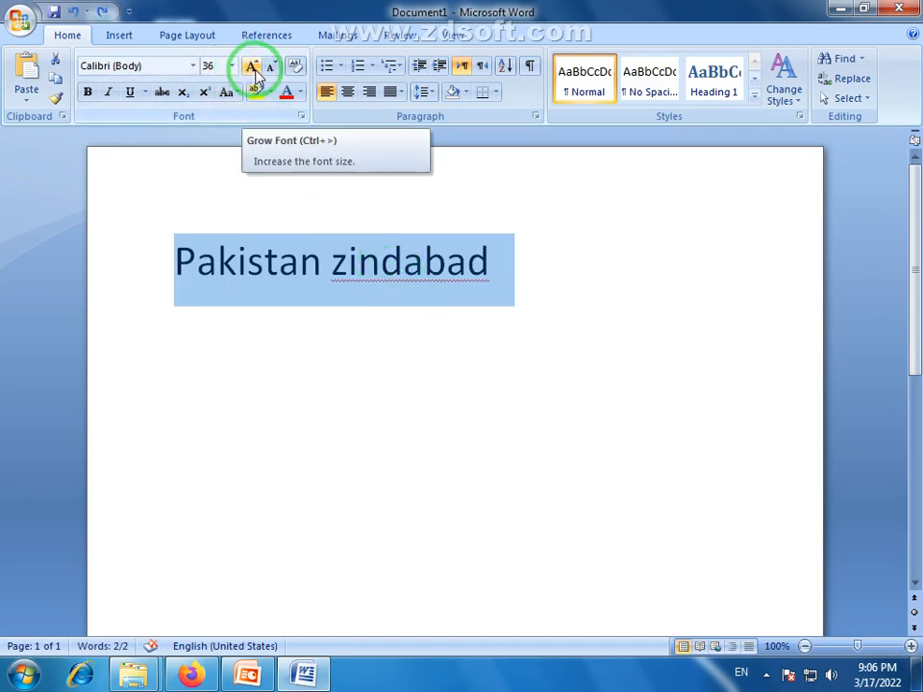
Dismiss the returned spelling flag on "zindabad" by ignoring it.
left_click(354, 305)
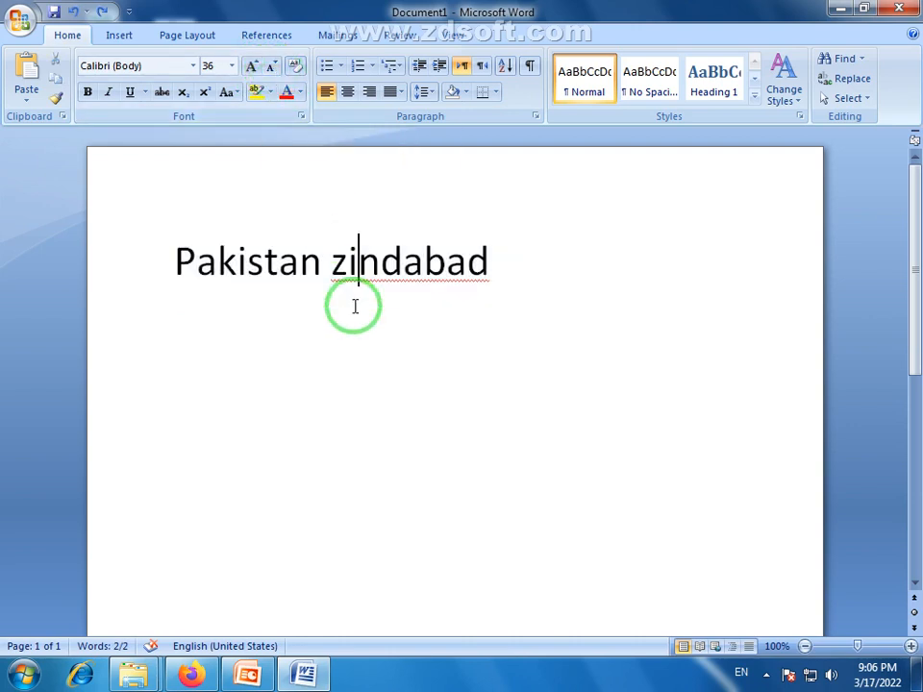
right_click(383, 272)
left_click(522, 341)
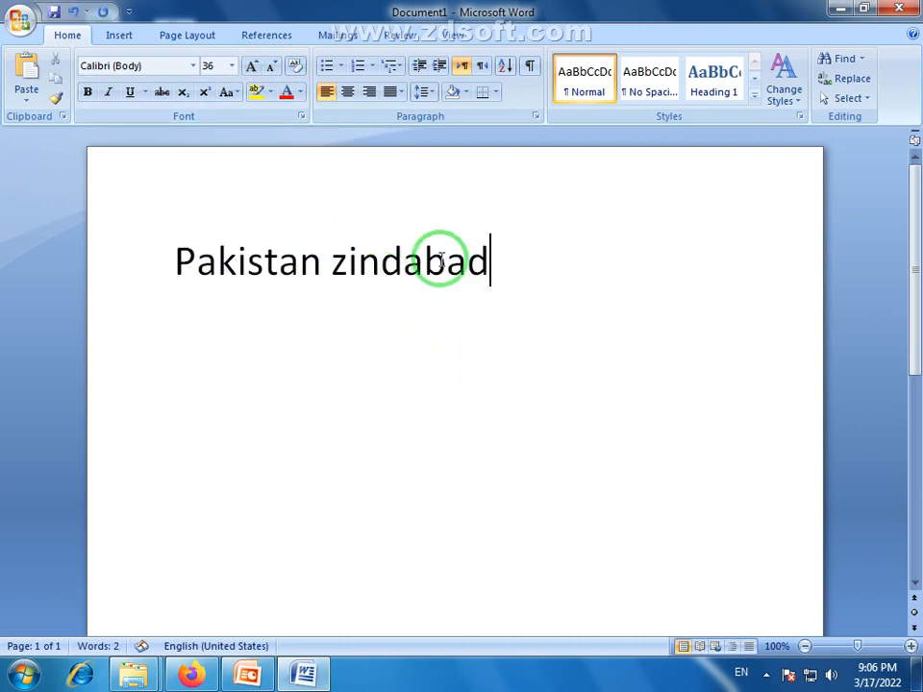
Enlarge the whole "Pakistan zindabad" line stepwise to font size 110 with Grow Font.
left_click_drag(495, 266, 200, 270)
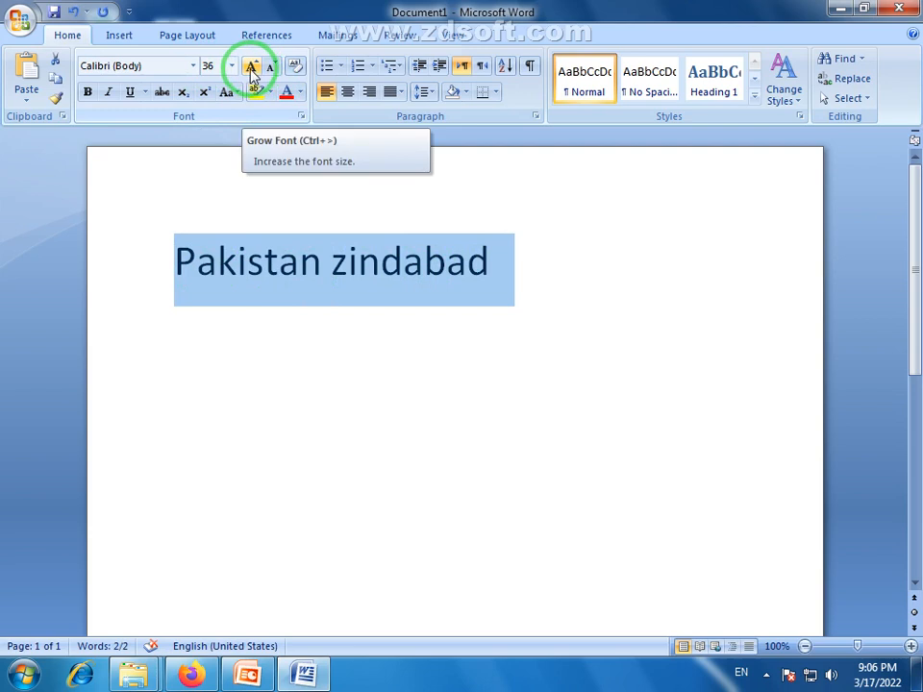
left_click(253, 73)
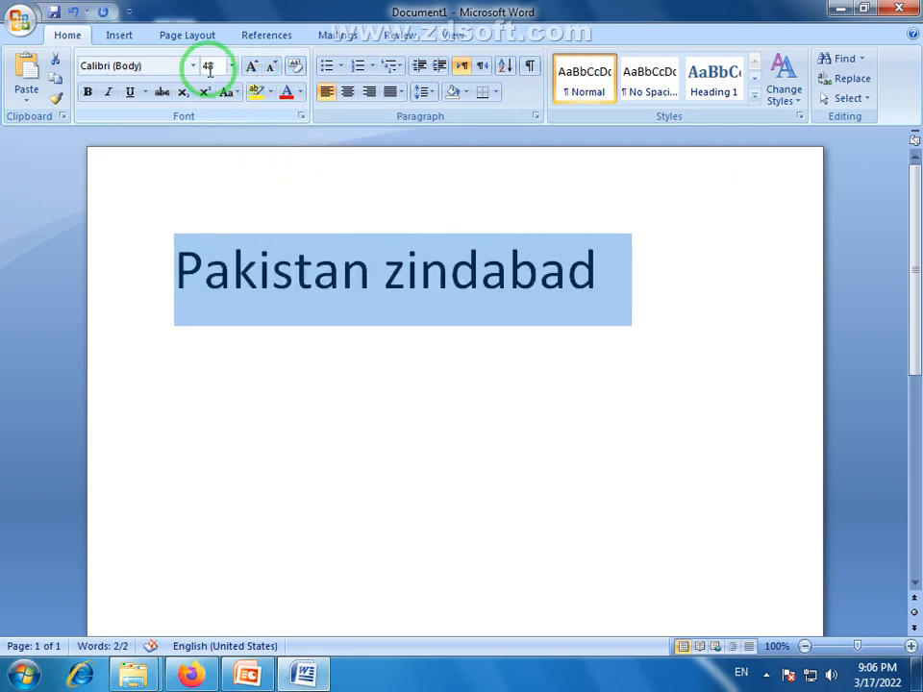
left_click(251, 69)
left_click(251, 69)
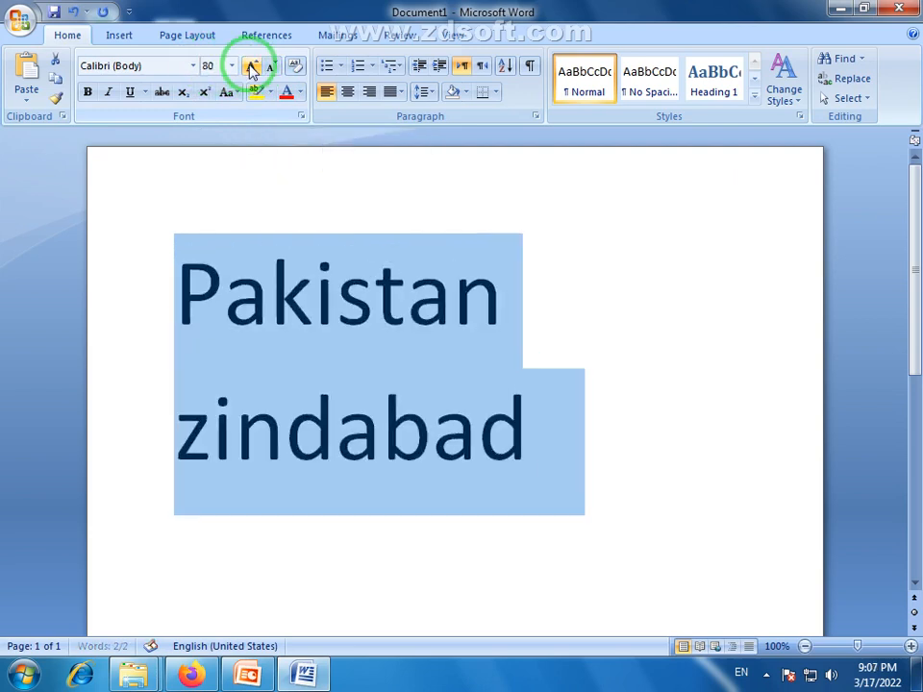
left_click(251, 69)
left_click(251, 69)
left_click(251, 69)
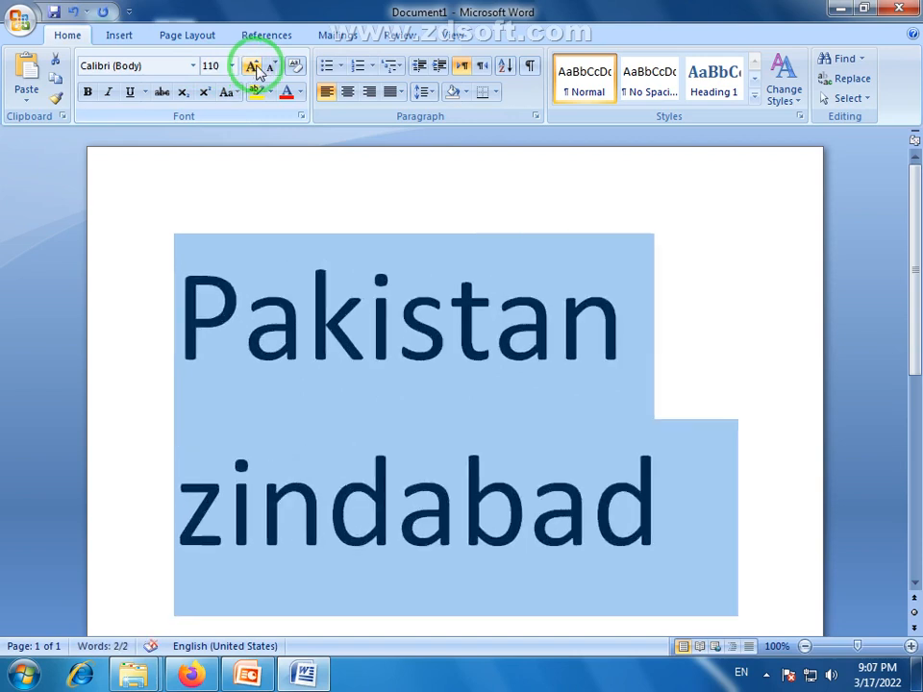
Reduce the selected "Pakistan zindabad" line stepwise to font size 22 with Shrink Font.
left_click(270, 71)
left_click(270, 71)
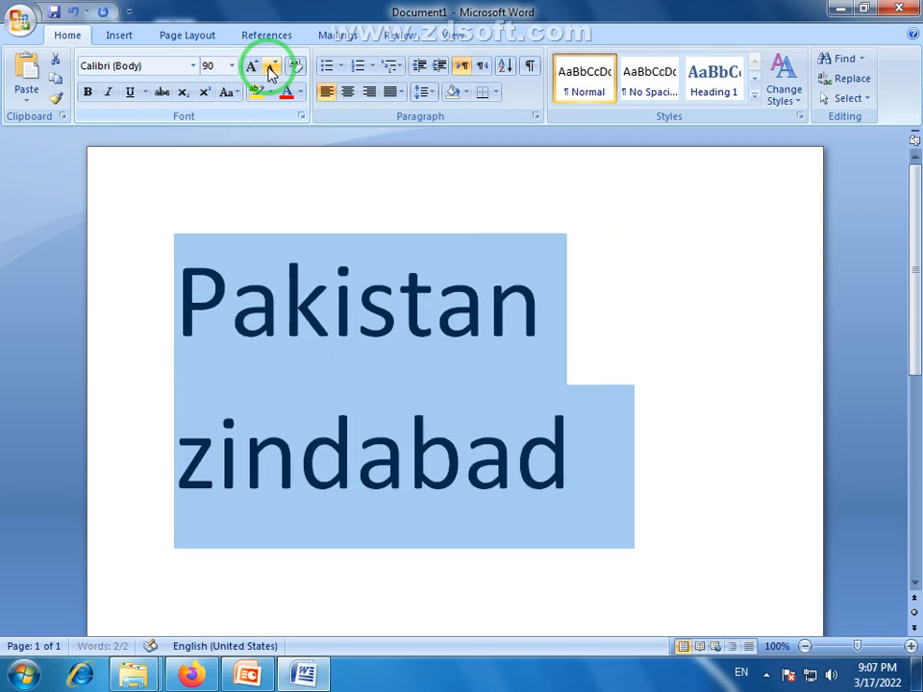
left_click(270, 71)
left_click(270, 71)
left_click(271, 71)
left_click(270, 71)
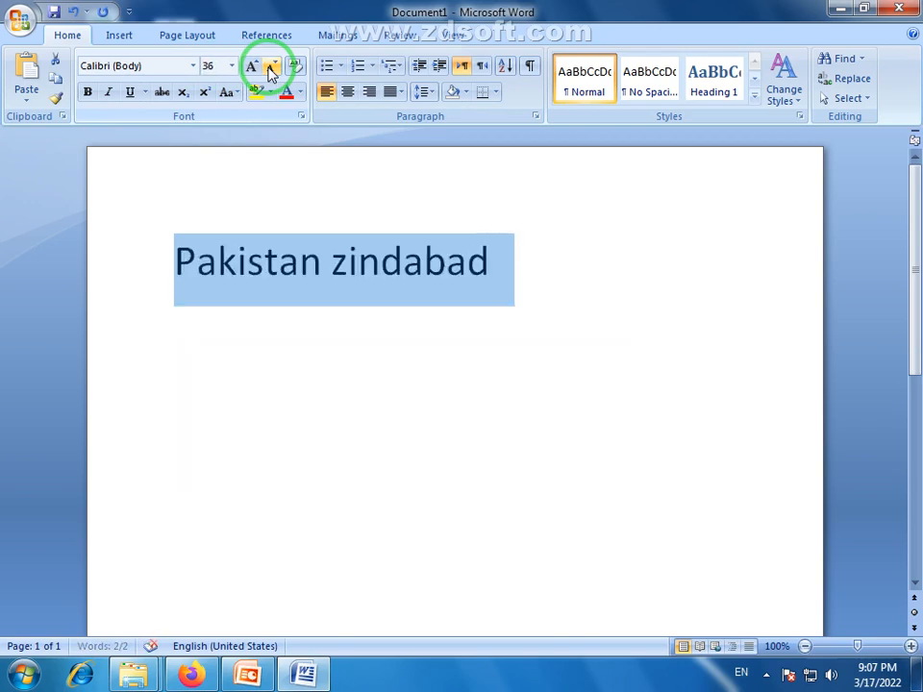
left_click(271, 72)
left_click(271, 73)
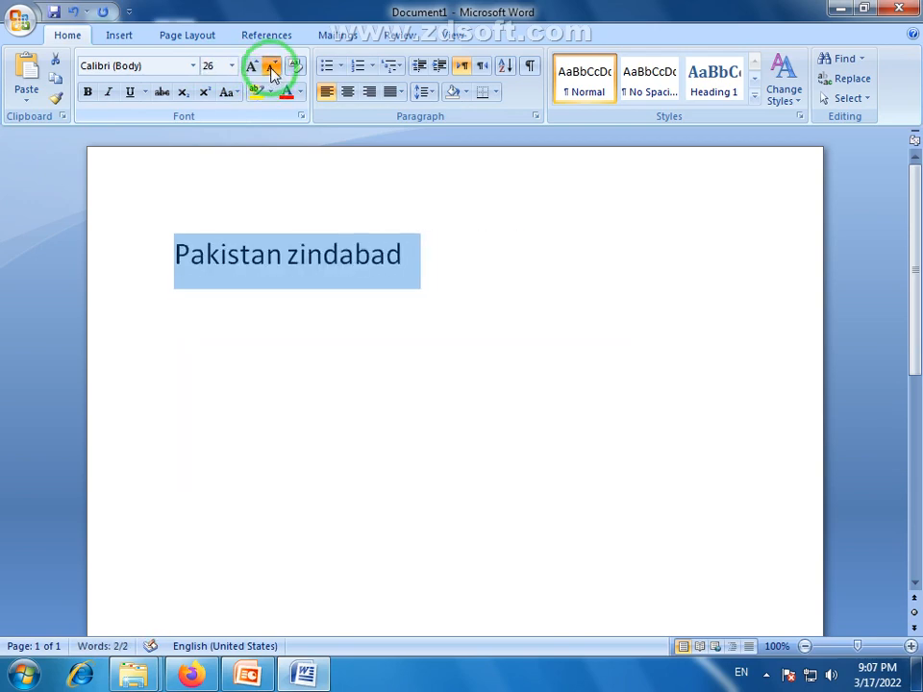
left_click(271, 72)
left_click(271, 73)
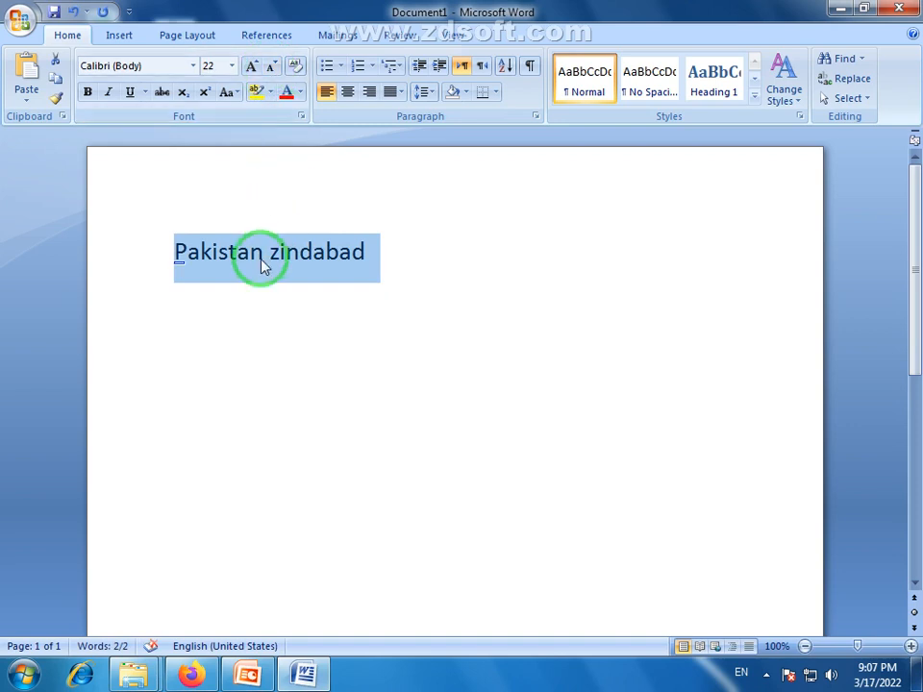
Enlarge the selected "Pakistan zindabad" line stepwise to font size 48 with Grow Font.
left_click(250, 66)
left_click(250, 66)
left_click(251, 70)
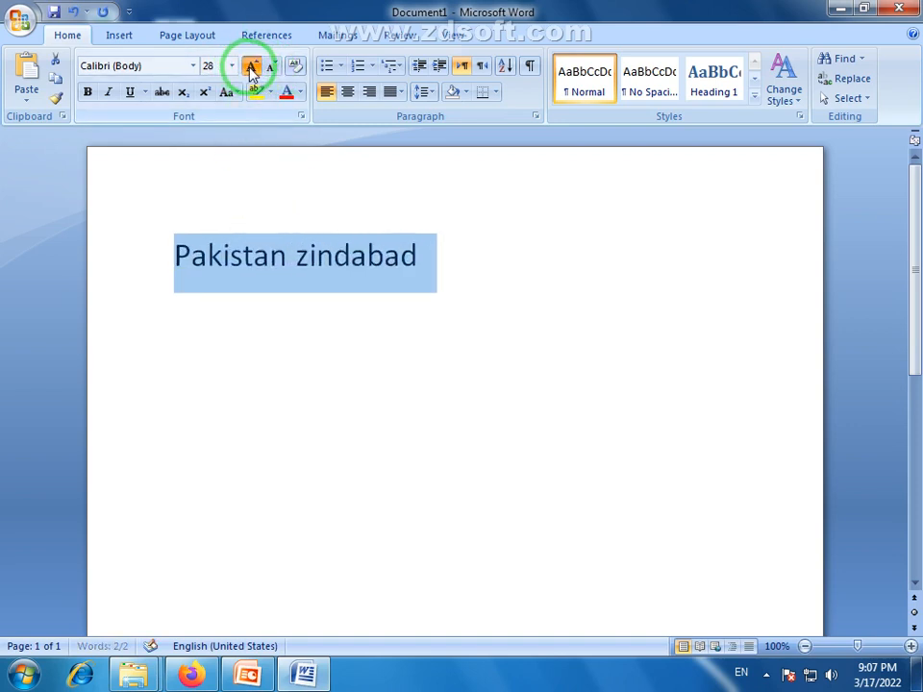
left_click(251, 69)
left_click(251, 69)
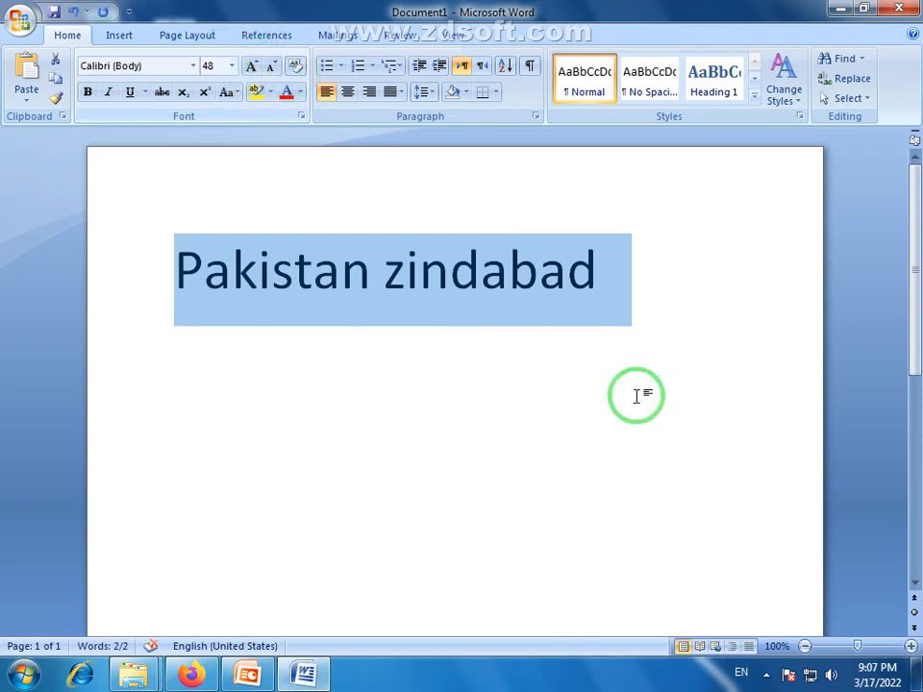
Replace the "Pakistan zindabad" line with "Prime" and, on the line below it, "Compter college".
left_click(564, 330)
left_click(610, 280)
left_click_drag(611, 279, 223, 272)
type("Prime")
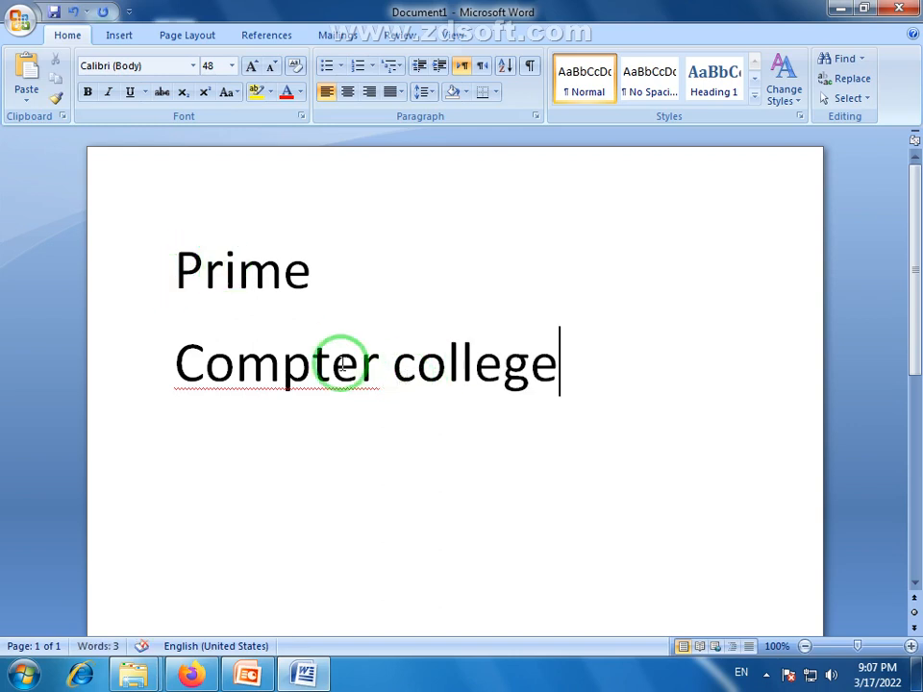
Correct the misspelled word "Compter" to the suggested spelling "Computer".
right_click(373, 385)
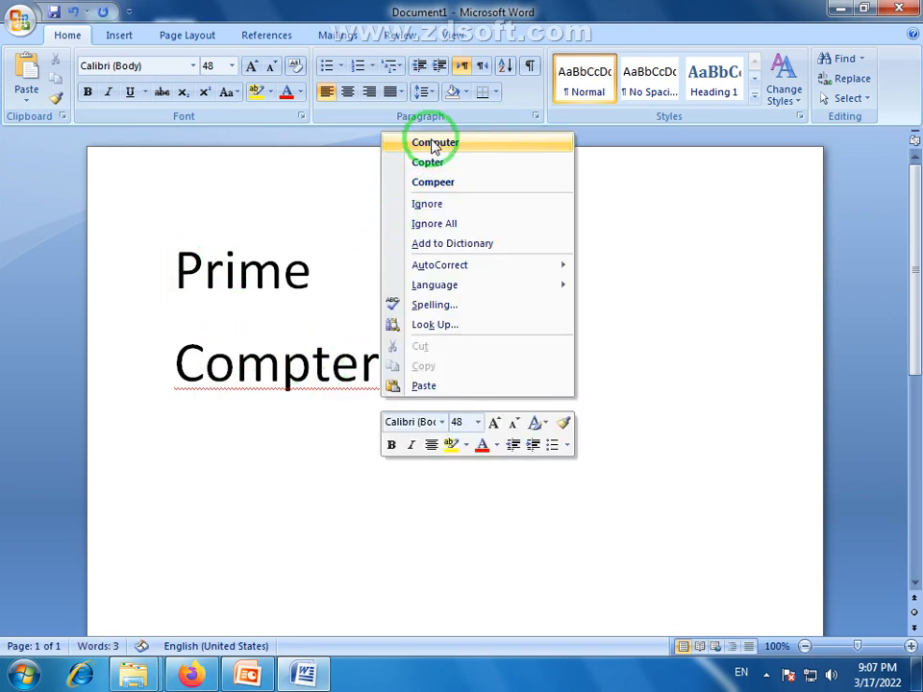
left_click(426, 143)
left_click(377, 336)
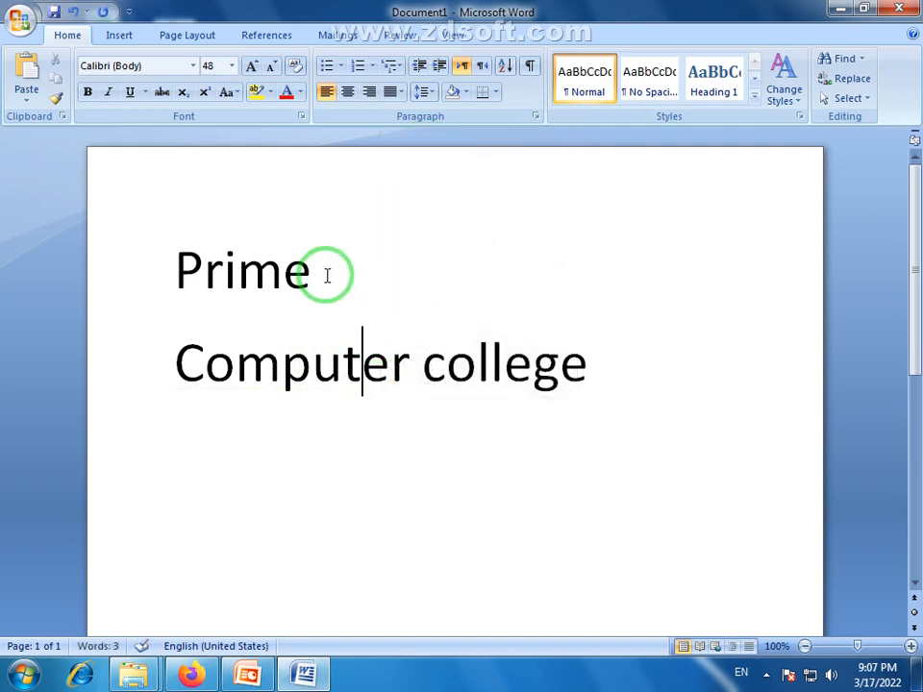
Enlarge the word "Prime" stepwise to font size 110 with Grow Font.
left_click_drag(326, 272, 169, 268)
left_click(253, 69)
left_click(252, 69)
left_click(253, 69)
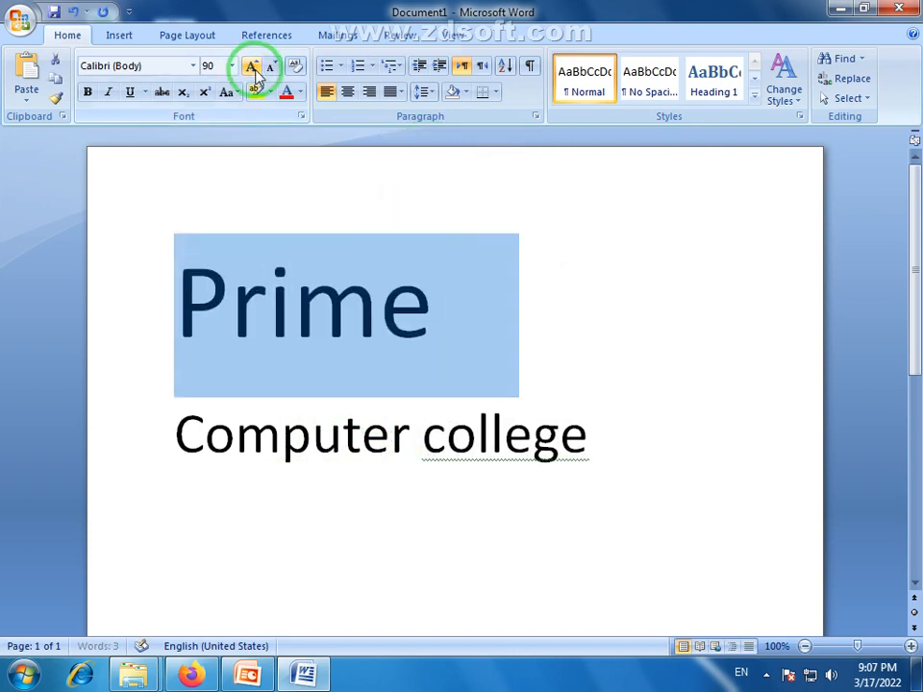
left_click(253, 69)
left_click(253, 69)
Replace the flagged word "college" in the second line with the suggested "College".
left_click(477, 500)
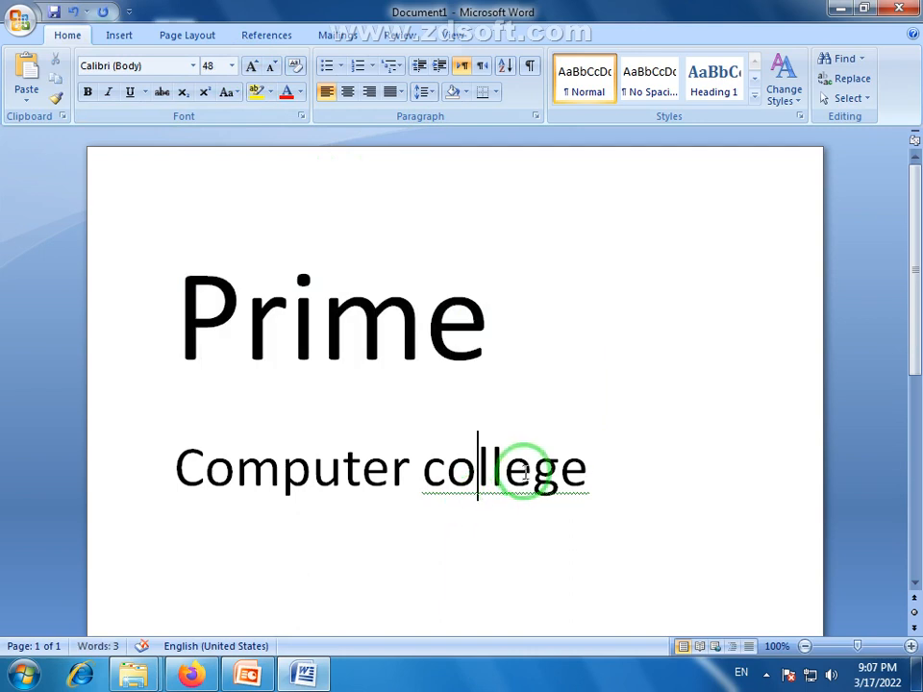
right_click(577, 481)
left_click(637, 348)
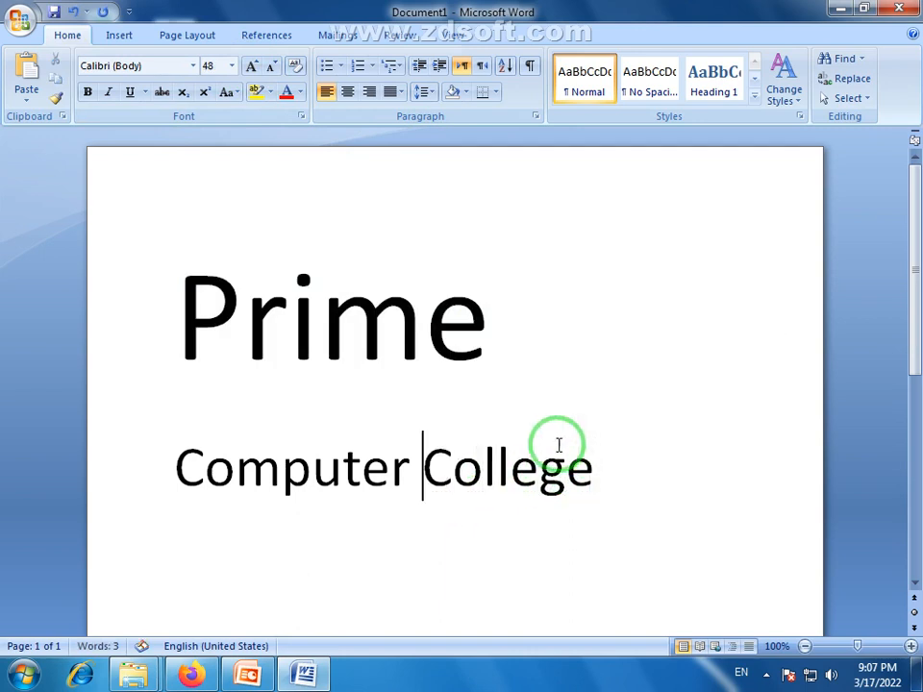
Check the current font sizes of the "Prime" line and the "Computer College" line.
left_click(471, 339)
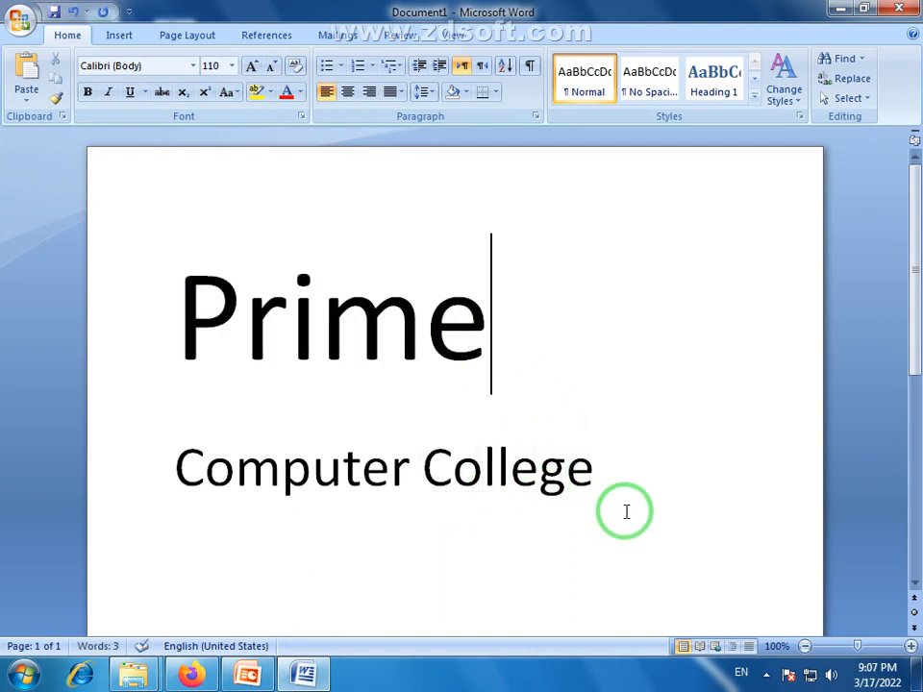
left_click_drag(609, 477, 216, 478)
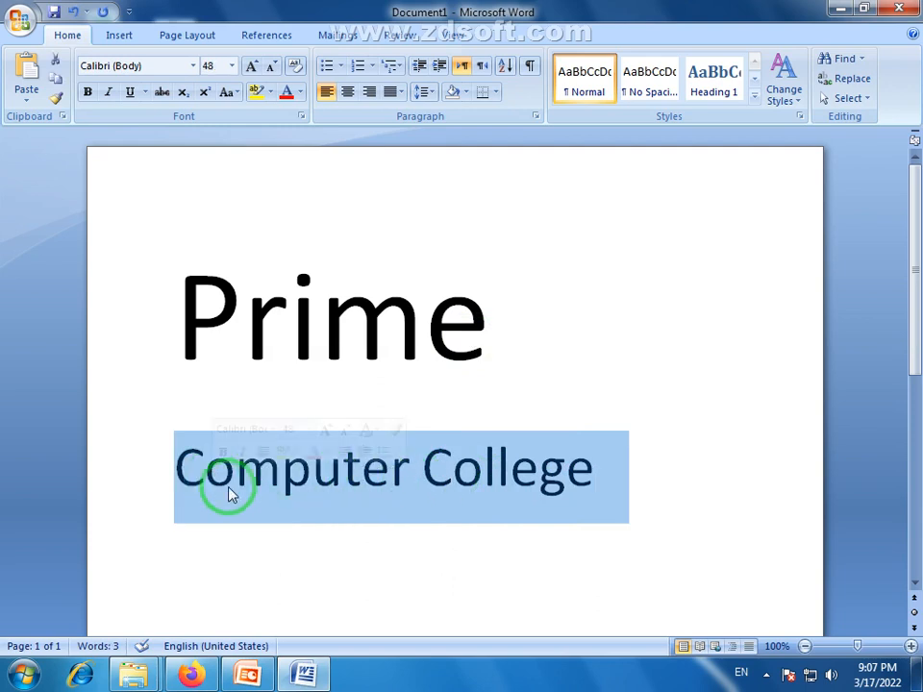
left_click(331, 475)
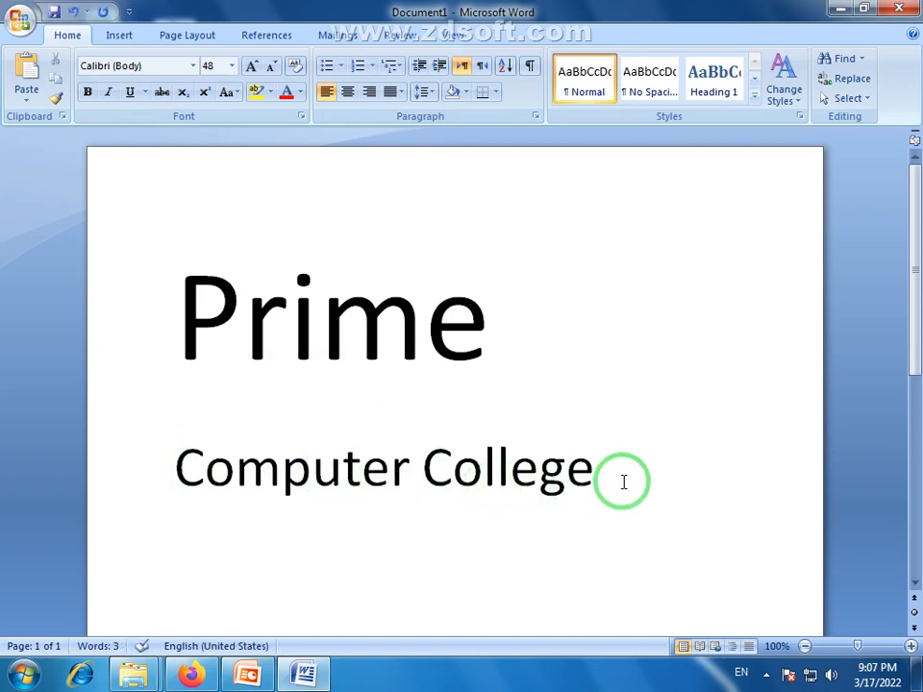
left_click_drag(603, 486, 199, 329)
left_click_drag(564, 546, 169, 340)
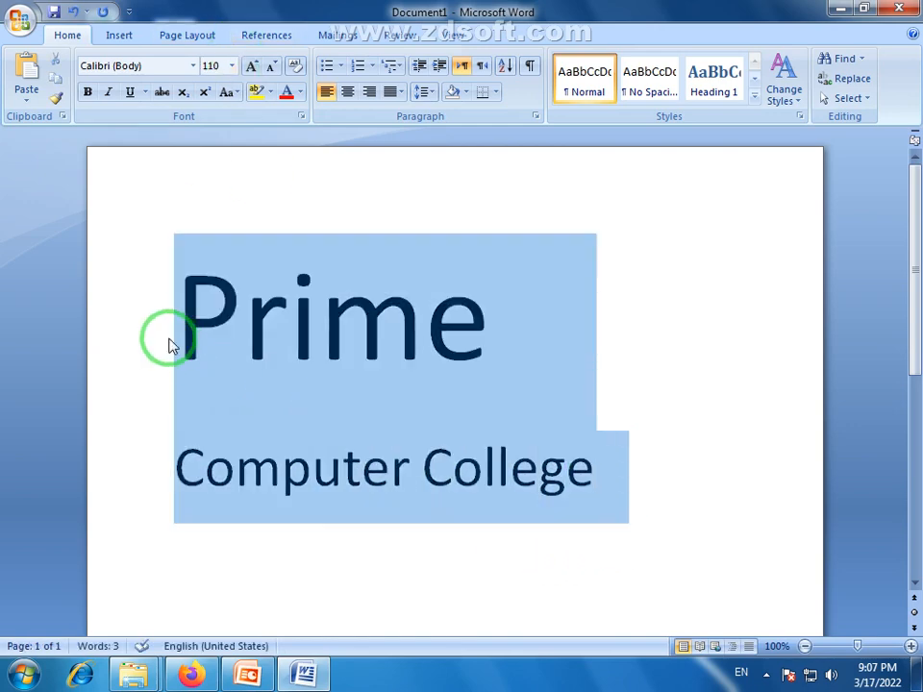
left_click(375, 340)
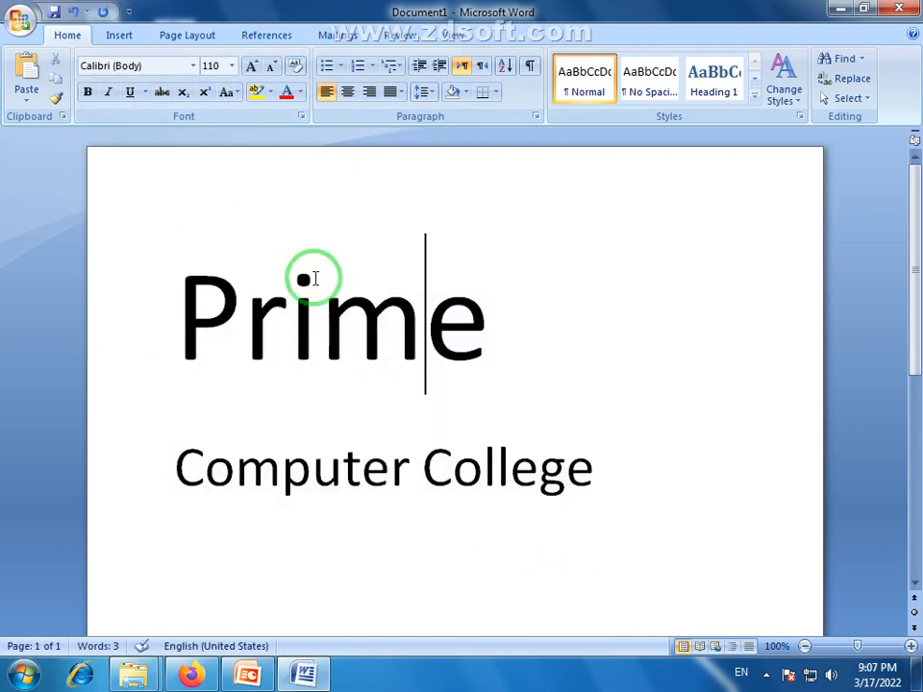
left_click(289, 317)
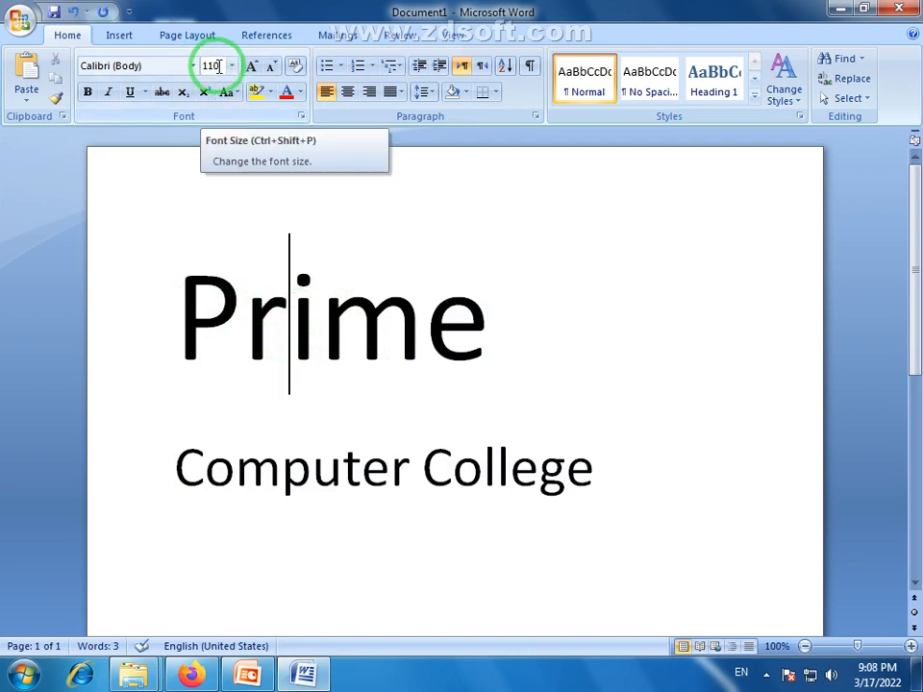
left_click(349, 469)
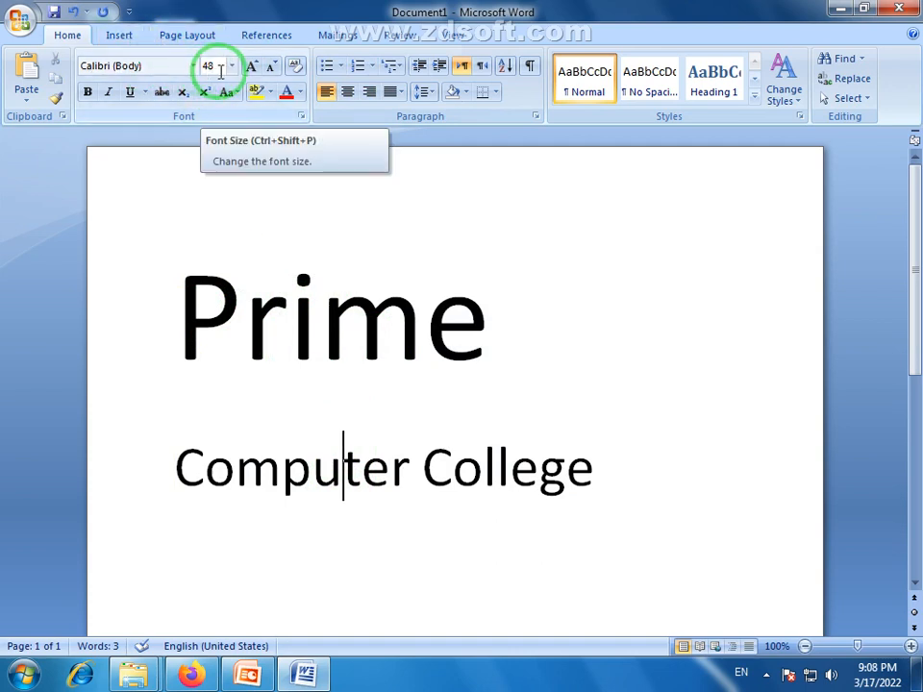
Shrink the "Prime" and "Computer College" lines together by one step with Shrink Font and check each line's size.
left_click_drag(611, 467, 250, 363)
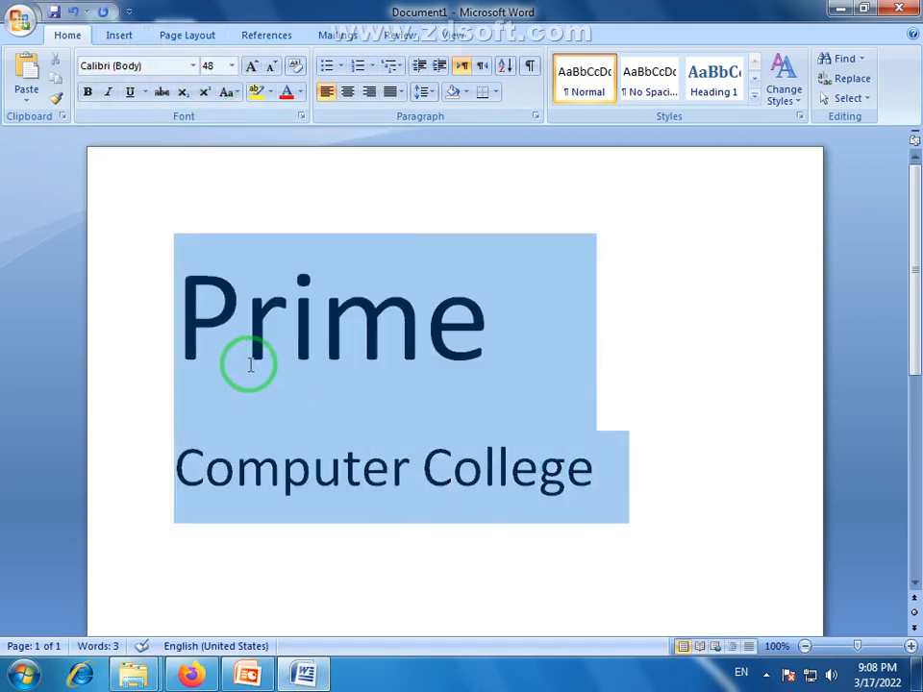
left_click(271, 65)
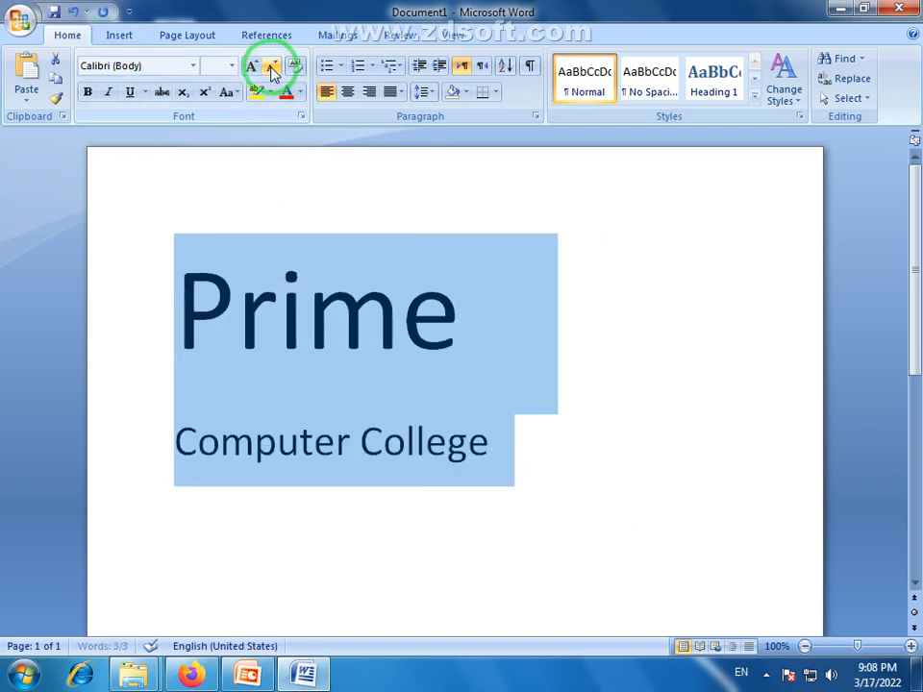
left_click(309, 466)
left_click(309, 320)
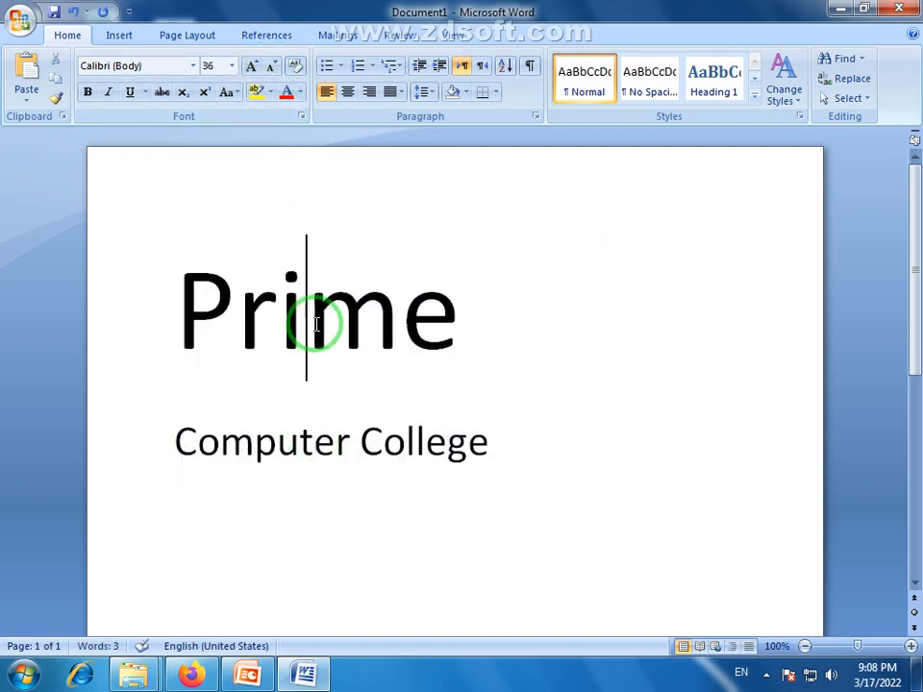
left_click(315, 442)
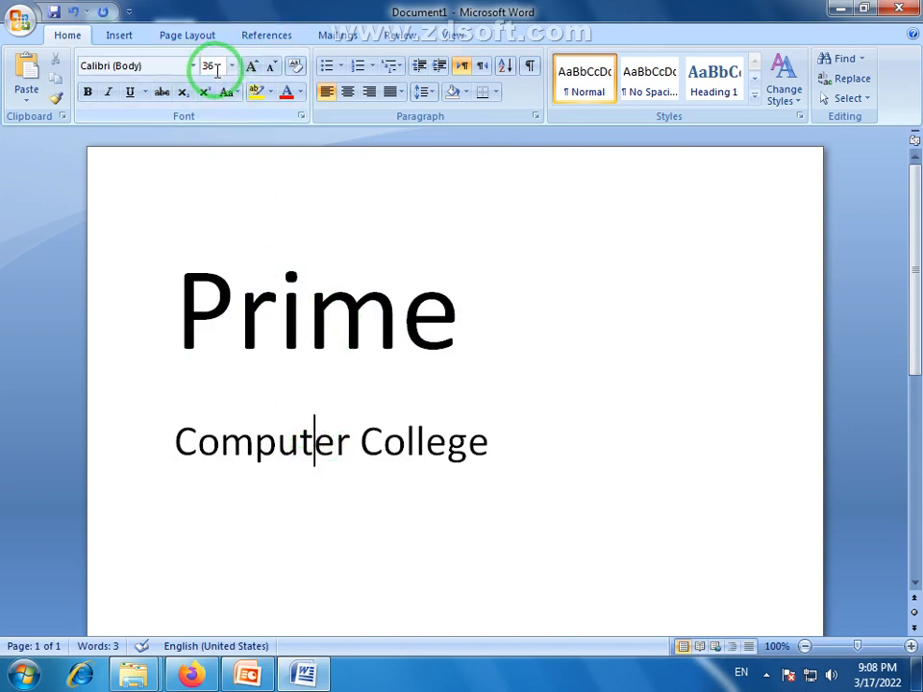
Reduce both lines, "Prime" and "Computer College", by three more steps with Shrink Font.
left_click_drag(511, 439, 196, 299)
left_click(196, 299)
left_click_drag(534, 463, 181, 312)
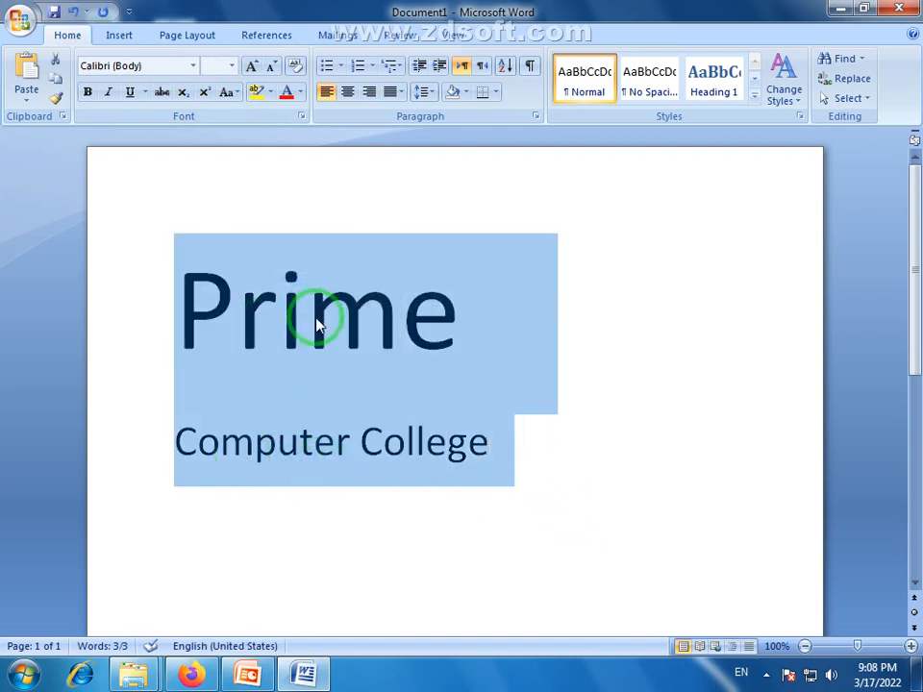
left_click(272, 67)
left_click(272, 67)
left_click(272, 67)
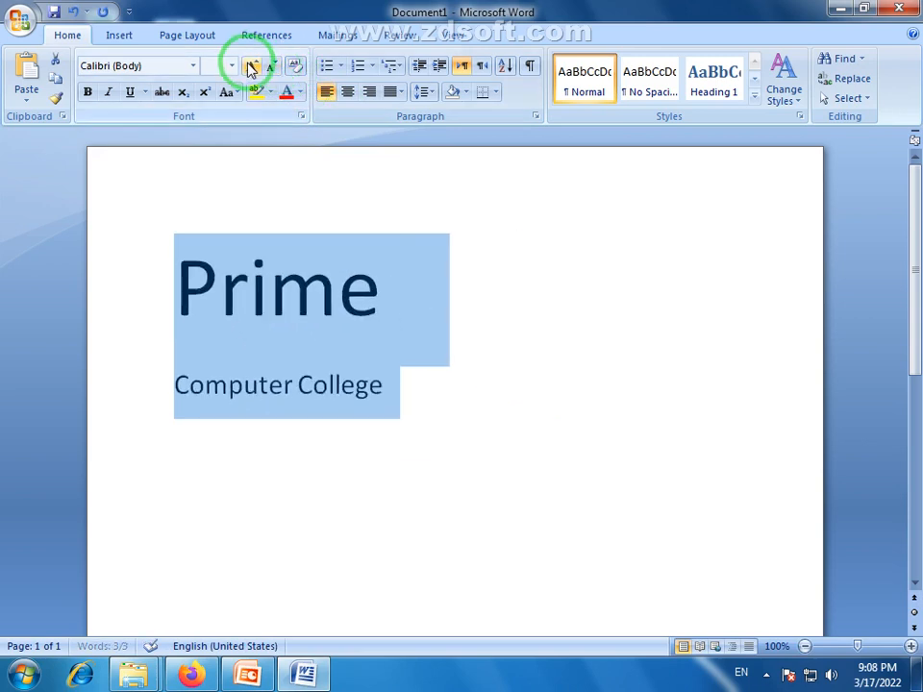
Enlarge both lines stepwise with Grow Font, shrink them by one step, and select the "Prime" line.
left_click(251, 67)
left_click(253, 68)
left_click(254, 69)
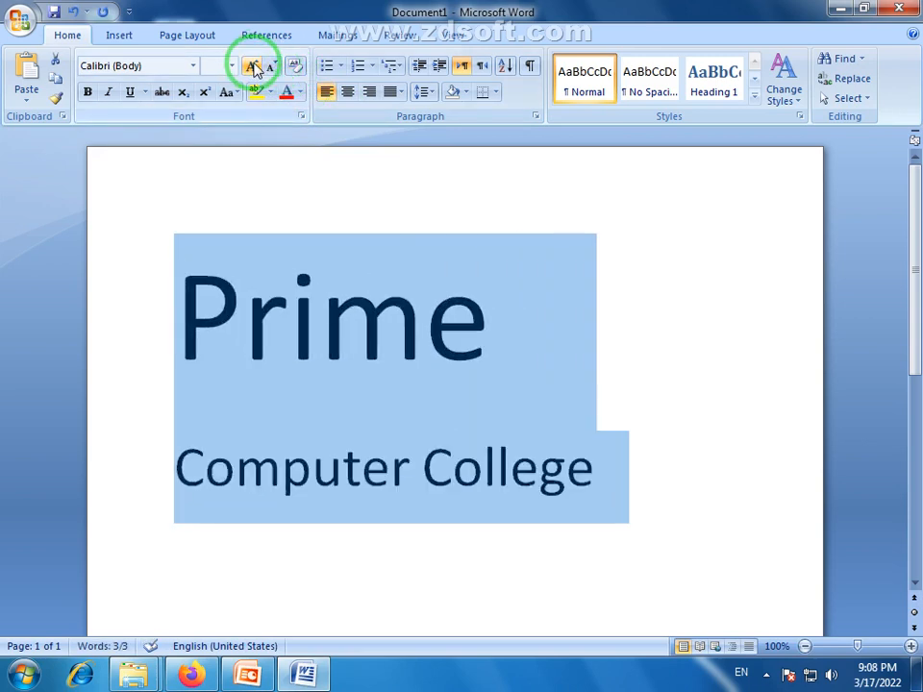
left_click(272, 67)
left_click(506, 474)
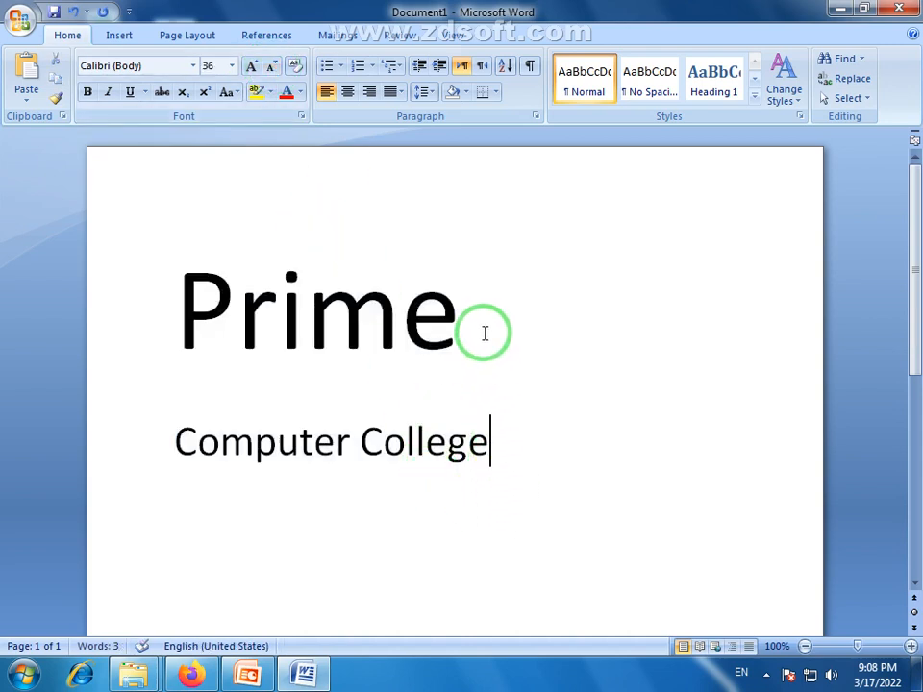
left_click_drag(484, 332, 164, 294)
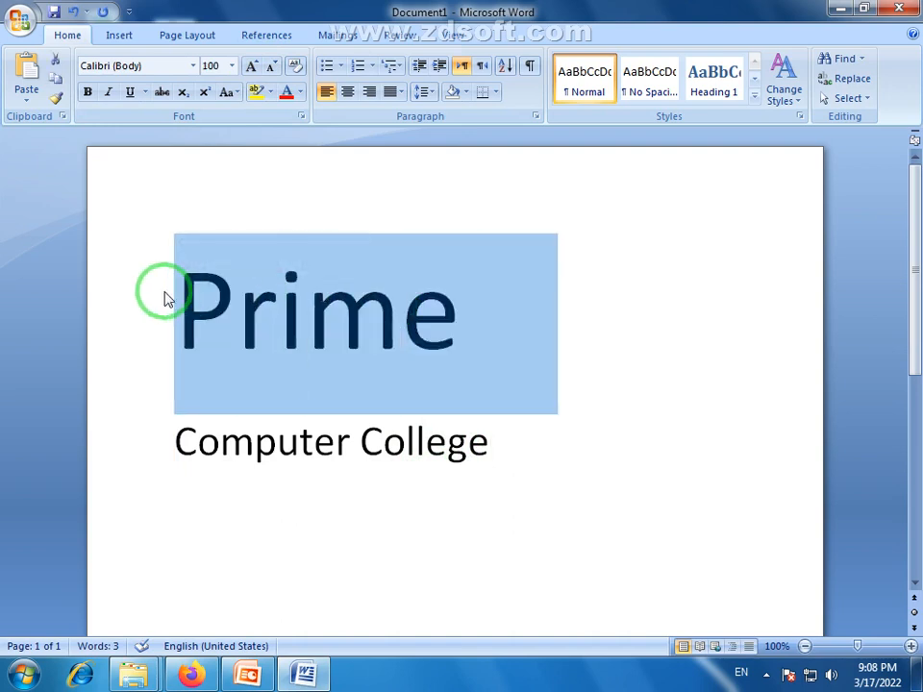
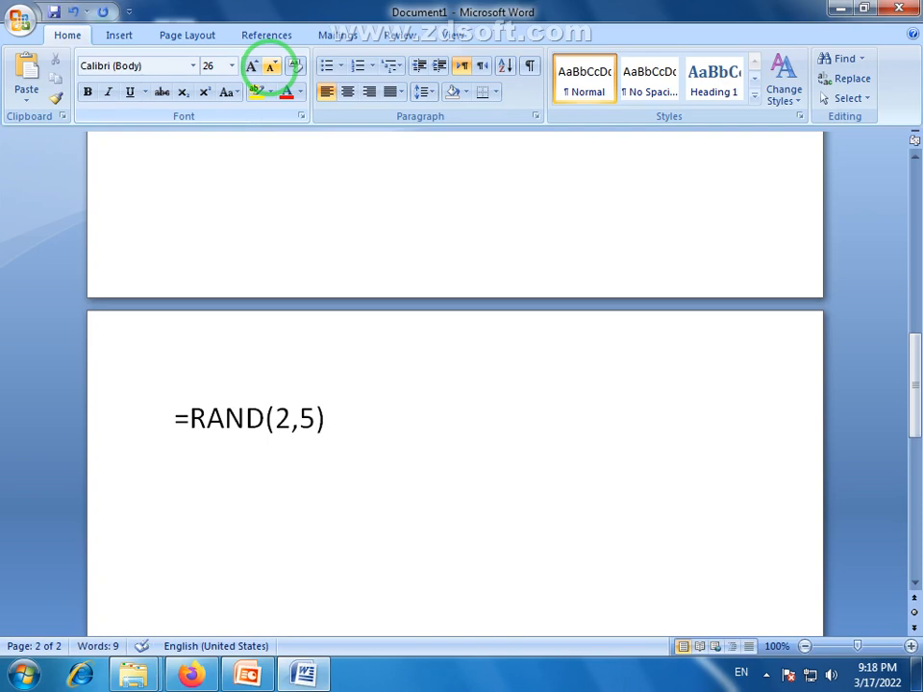
Generate sample paragraphs from =RAND(2,5) and reduce all their text to font size 14 with Shrink Font.
key("Return")
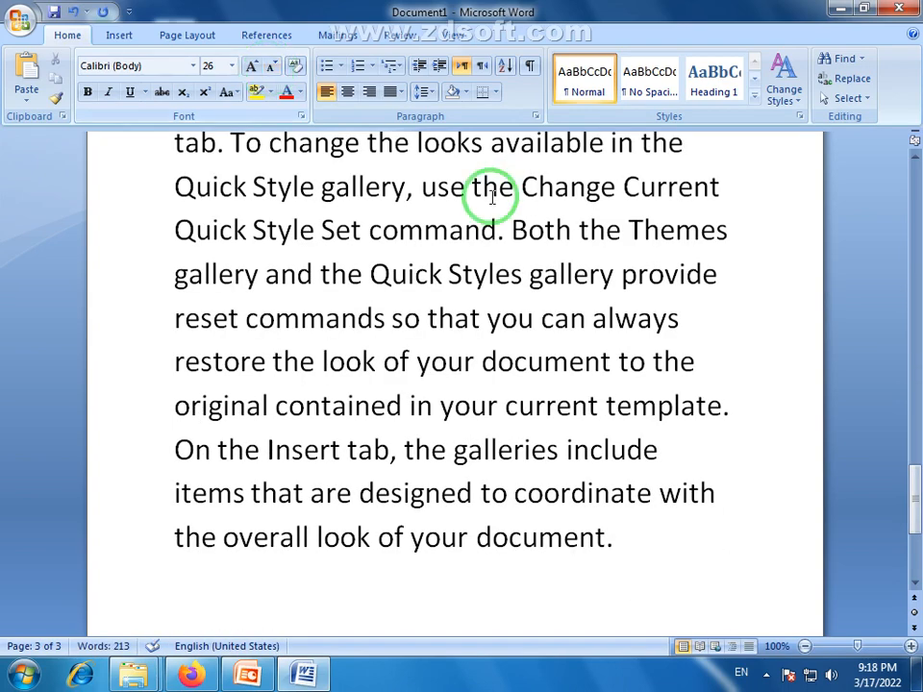
left_click_drag(632, 556, 168, 324)
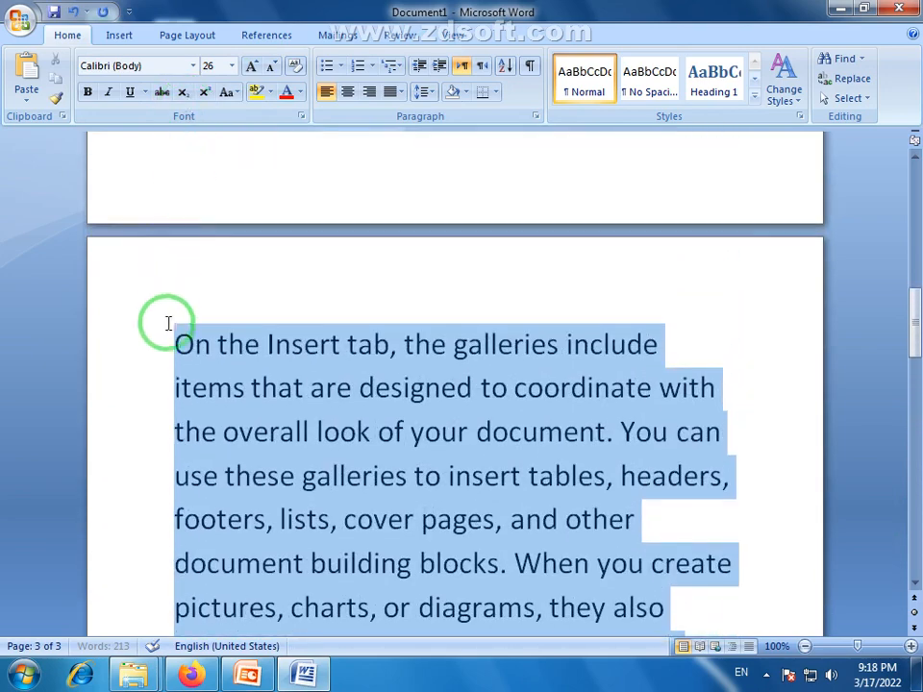
left_click(270, 68)
left_click(271, 67)
left_click(271, 68)
left_click(271, 67)
left_click(271, 70)
left_click(271, 69)
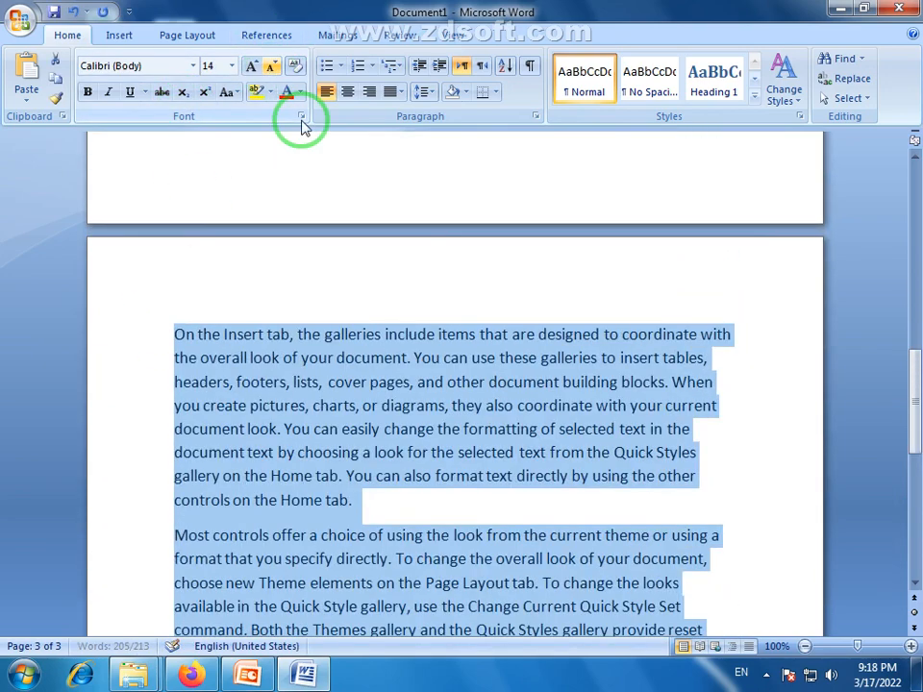
Look over the two generated sample paragraphs on the second page.
scroll(505, 490, "down", 4)
scroll(508, 494, "up", 1)
scroll(509, 495, "down", 1)
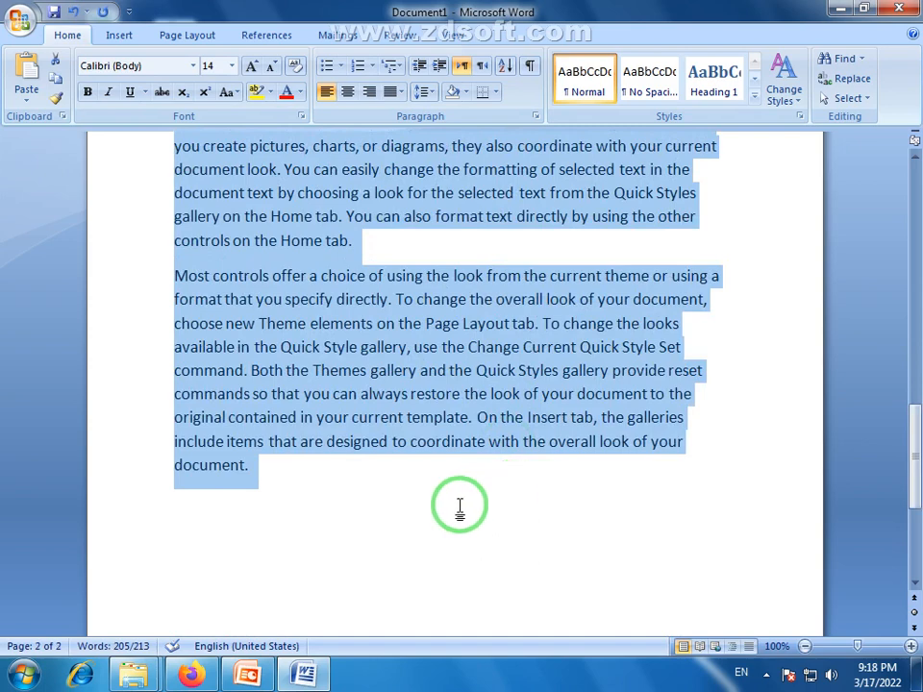
scroll(460, 506, "up", 1)
scroll(459, 503, "down", 1)
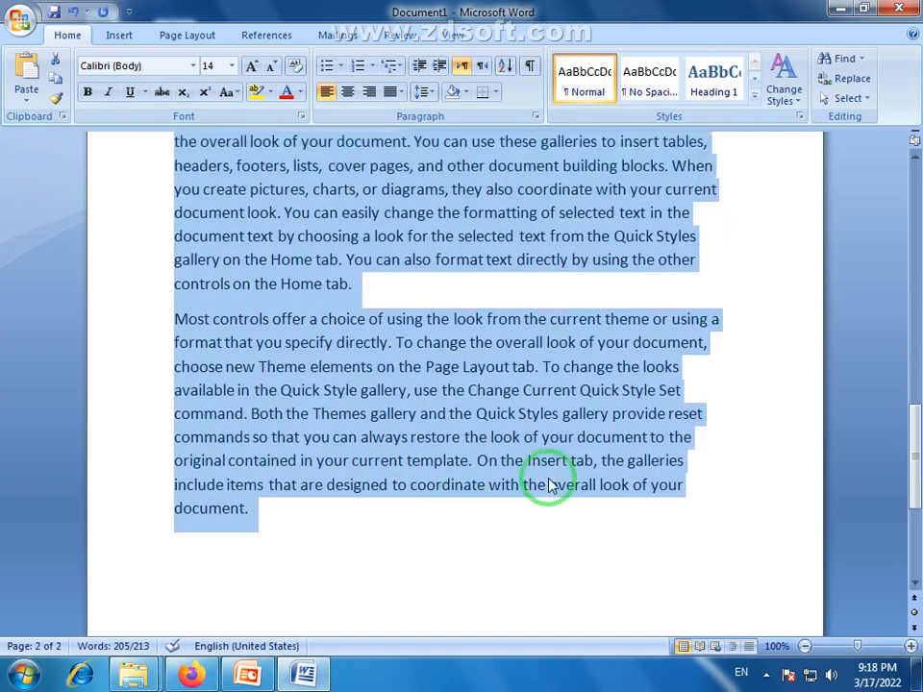
scroll(731, 498, "up", 1)
left_click(502, 485)
left_click_drag(292, 556, 164, 164)
left_click(467, 361)
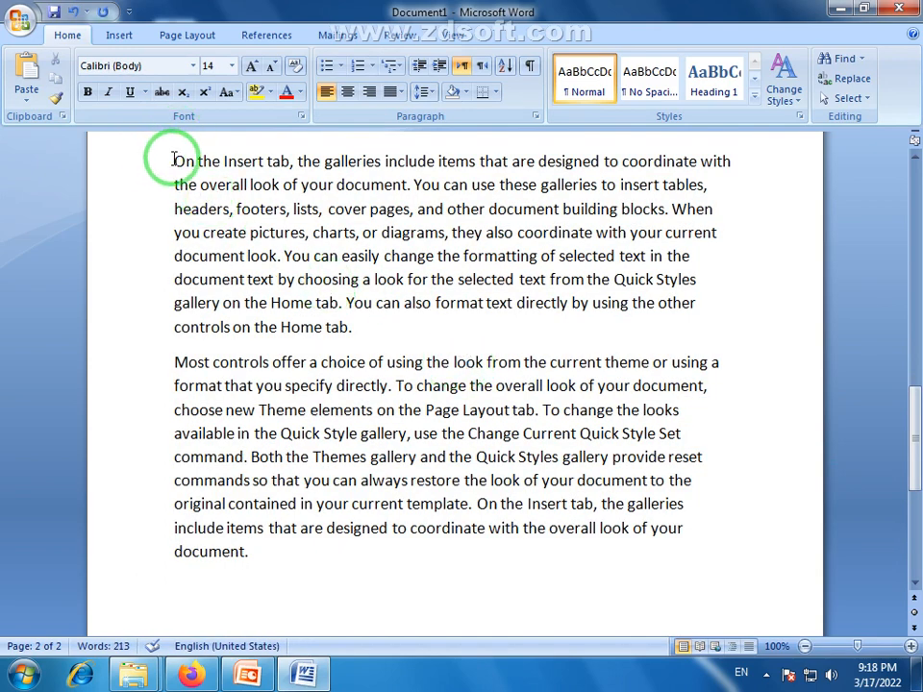
left_click_drag(174, 160, 377, 338)
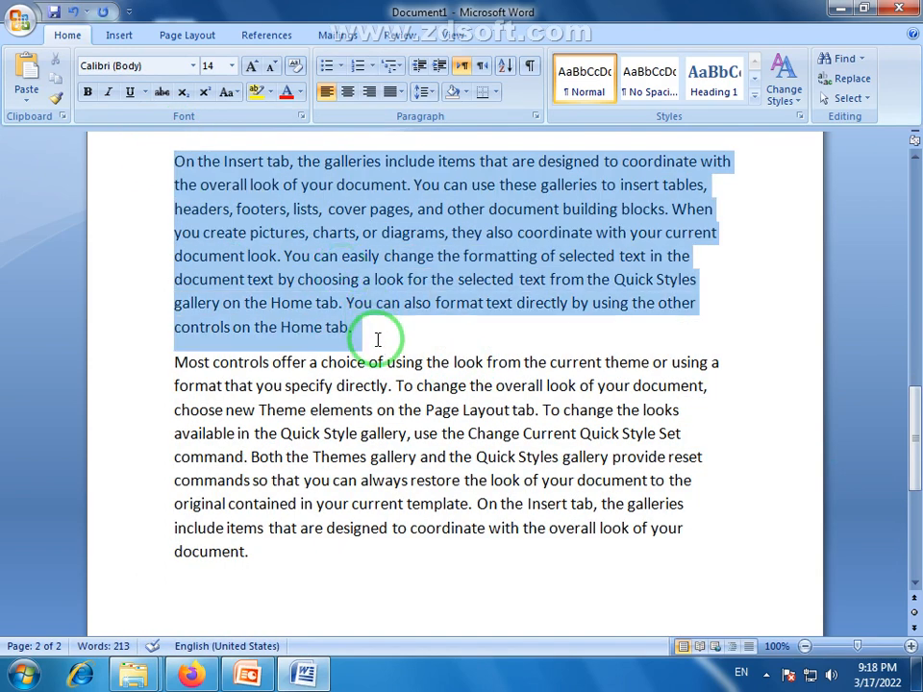
left_click(190, 181)
left_click_drag(171, 161, 363, 330)
left_click(363, 330)
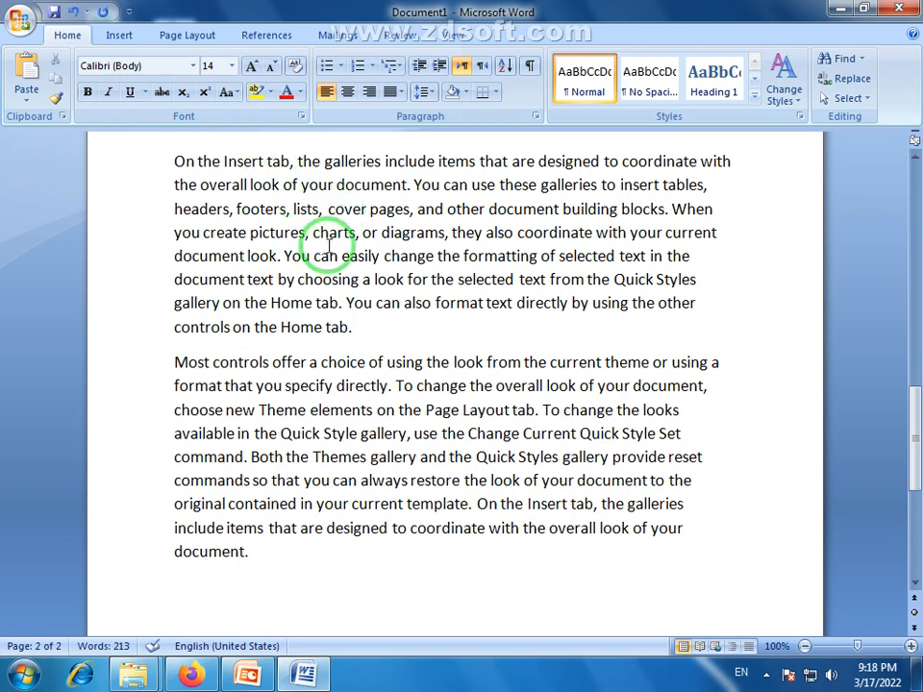
left_click_drag(366, 332, 182, 158)
left_click(321, 325)
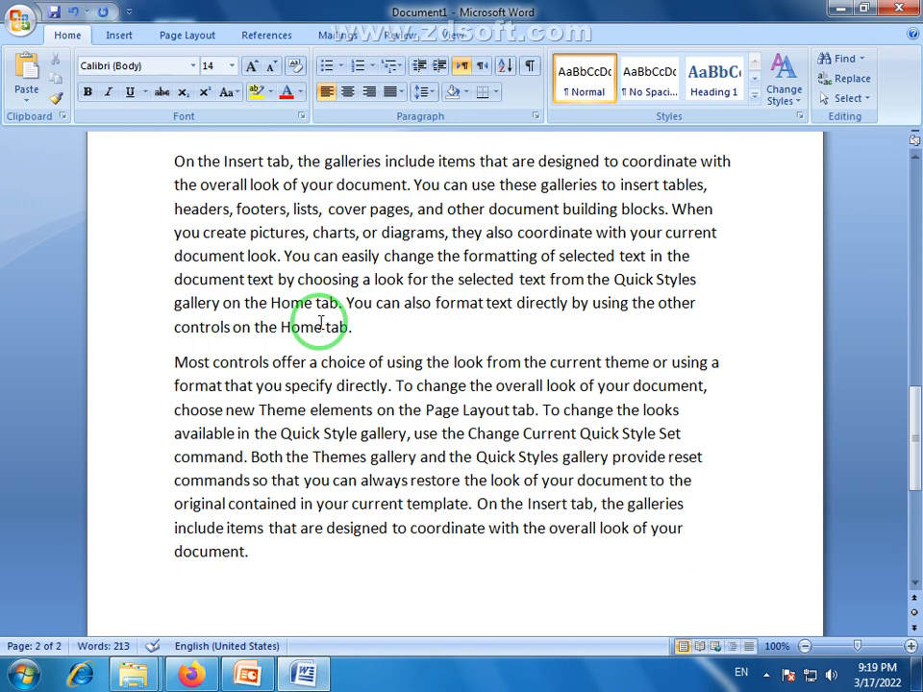
Change the case of both sample paragraphs to UPPERCASE.
left_click_drag(259, 566, 171, 178)
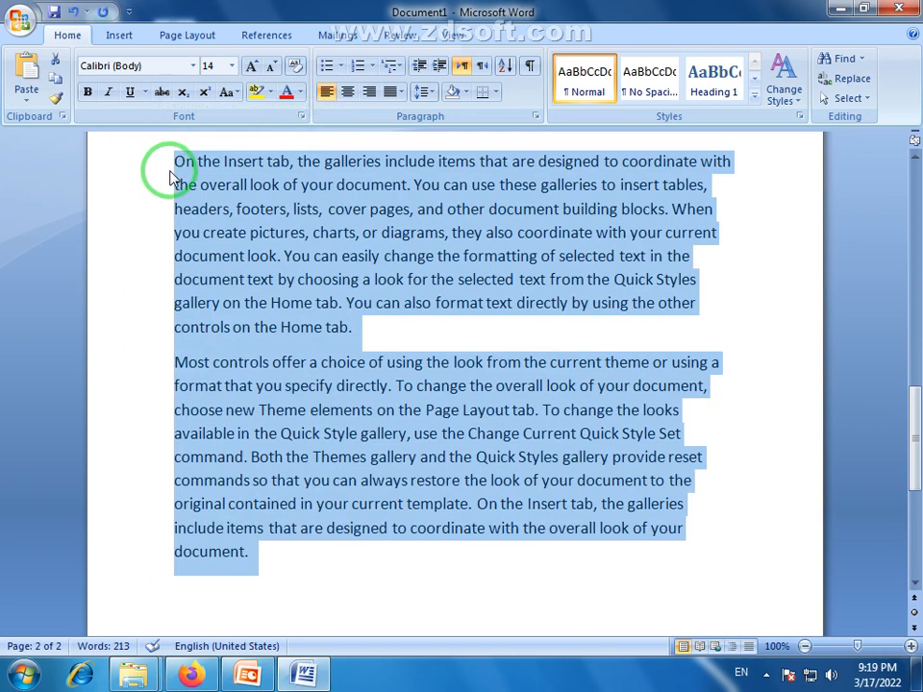
left_click(231, 92)
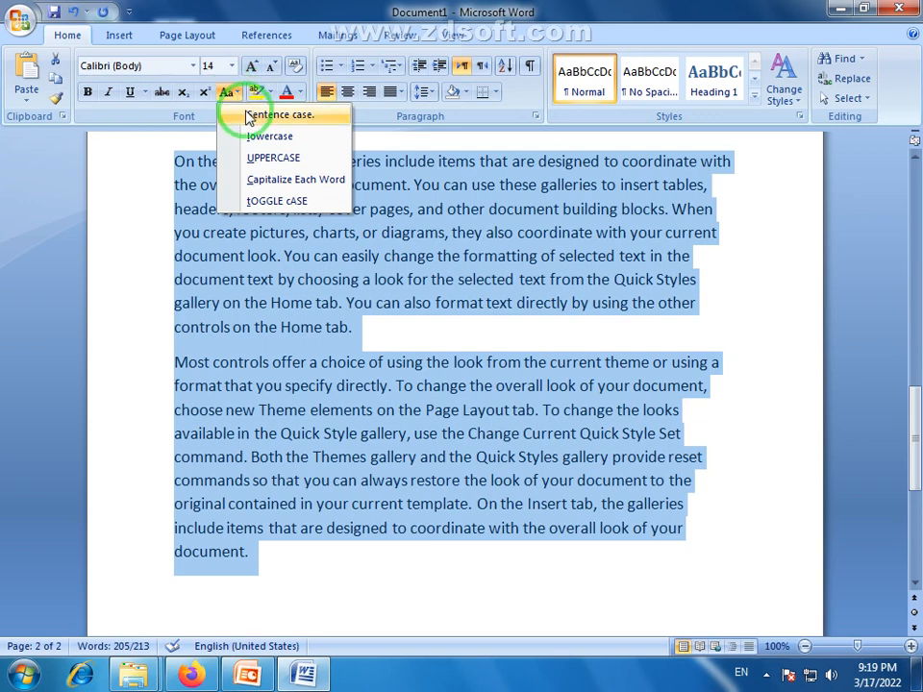
left_click(275, 157)
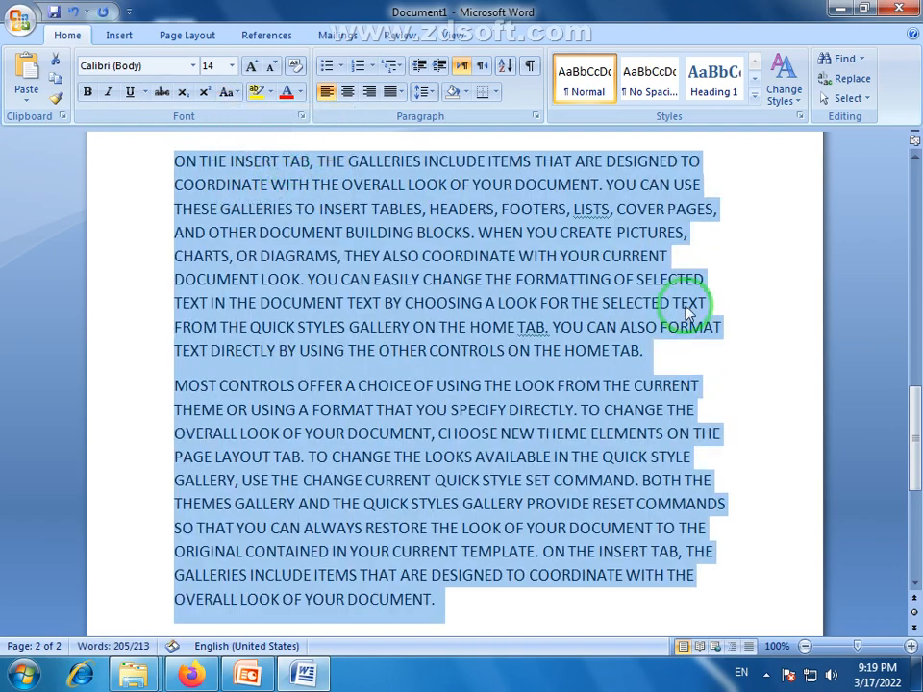
Reselect both sample paragraphs and change their case to lowercase.
left_click(600, 491)
left_click_drag(470, 595, 191, 148)
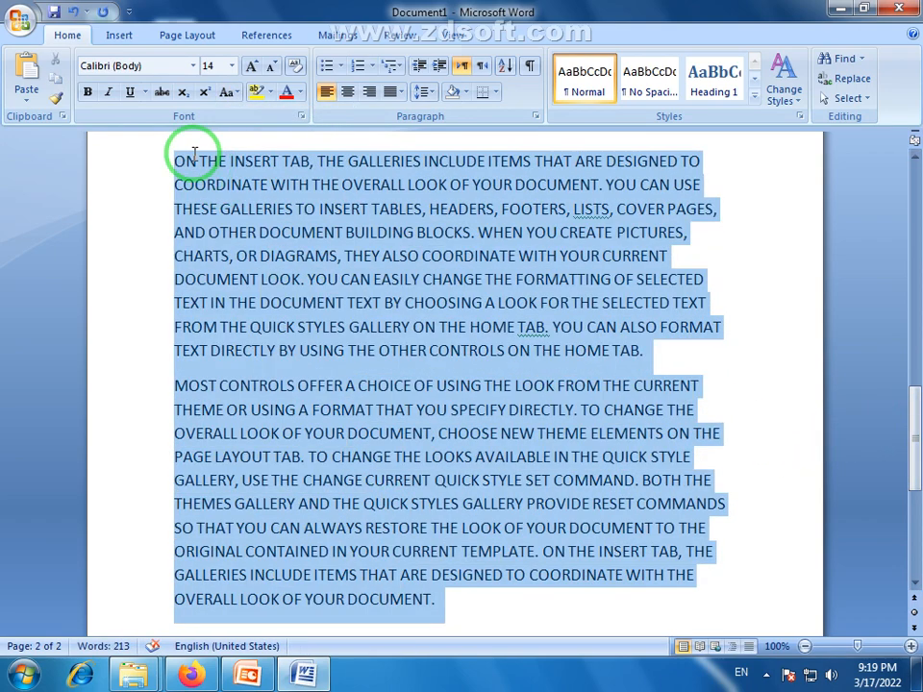
left_click(414, 375)
left_click_drag(457, 605, 171, 158)
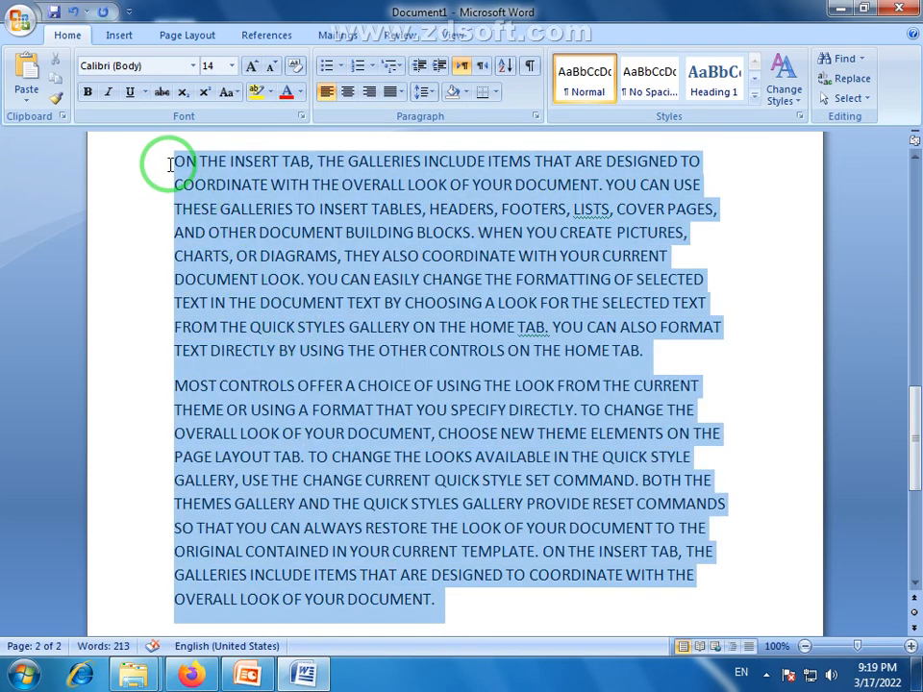
left_click(231, 93)
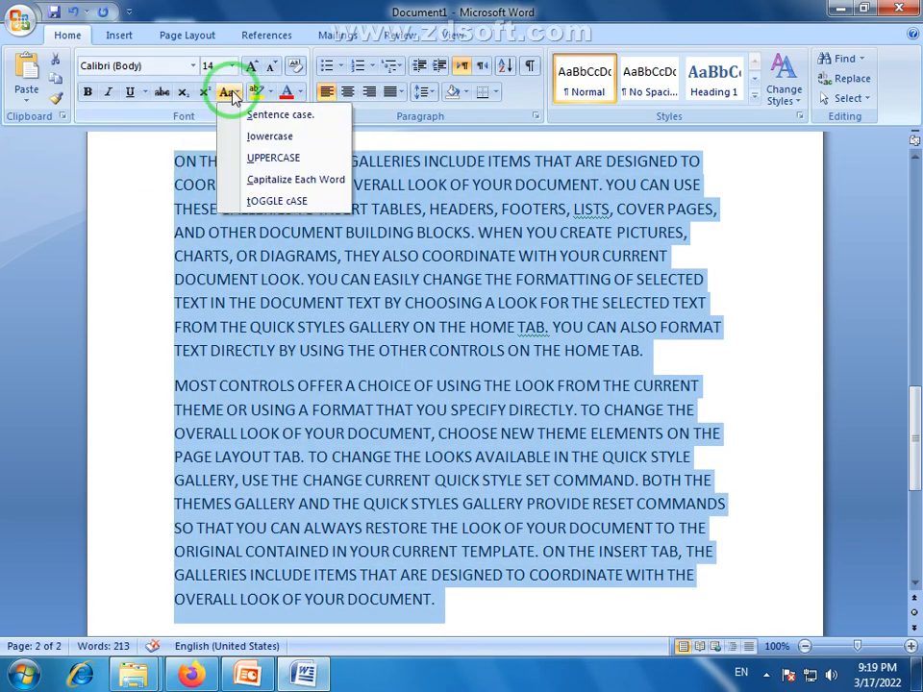
left_click(283, 146)
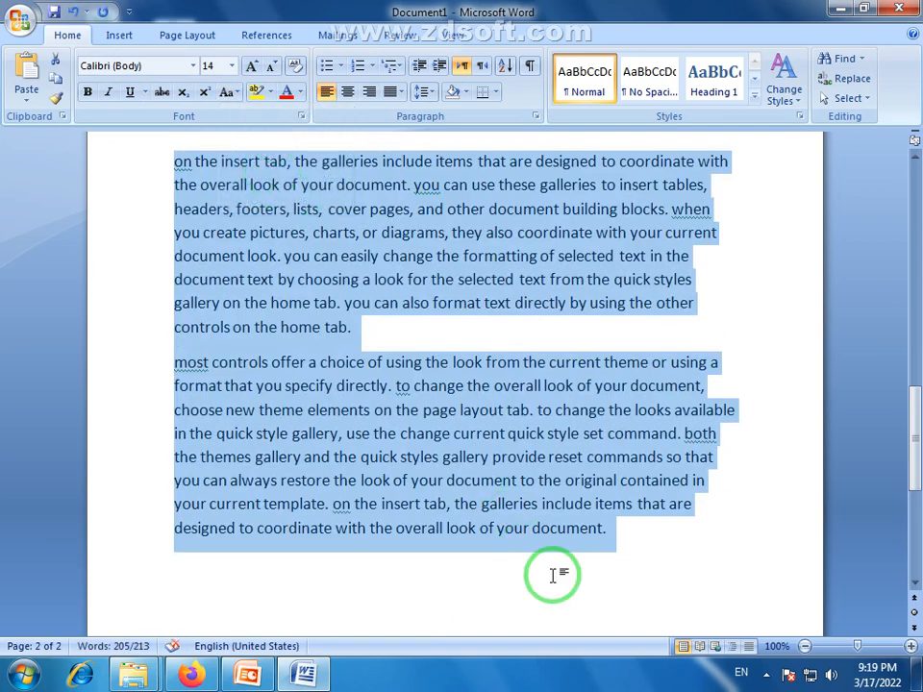
Apply the Capitalize Each Word case option to both sample paragraphs.
left_click(237, 95)
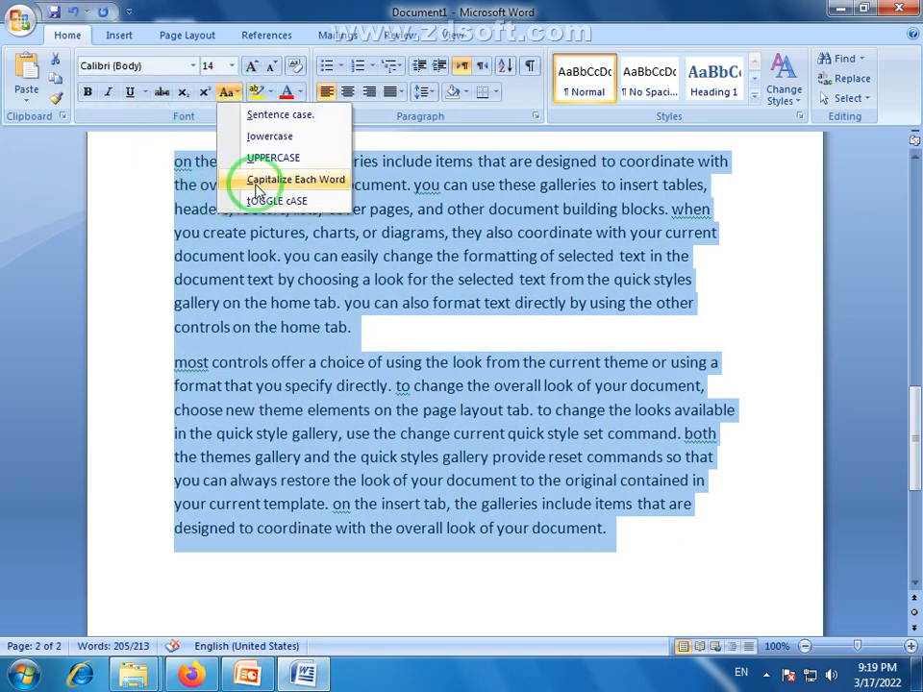
left_click(313, 179)
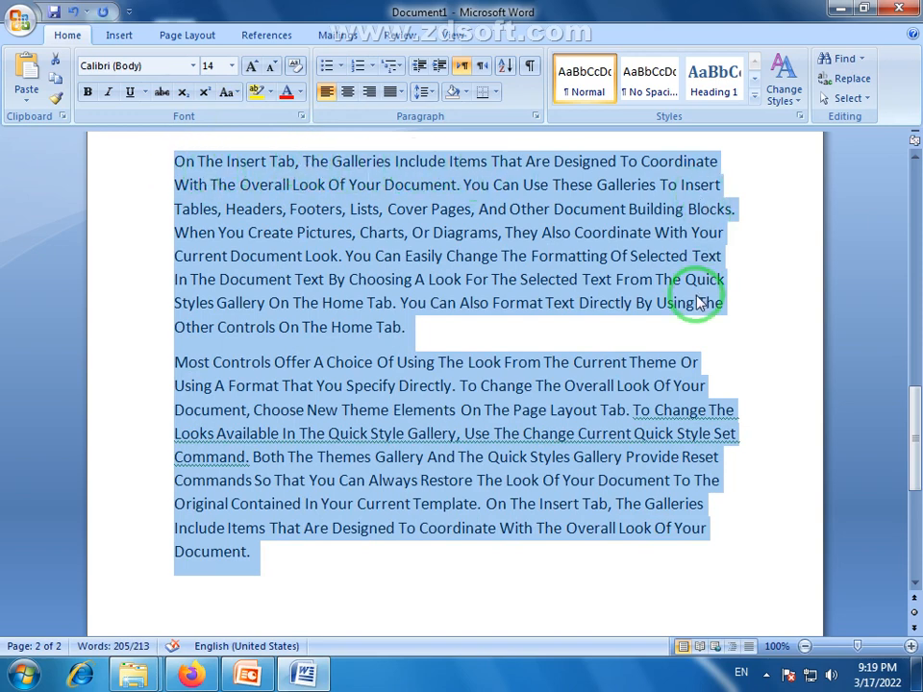
Apply the tOGGLE cASE option to both sample paragraphs, and convert them to Sentence case.
left_click(239, 98)
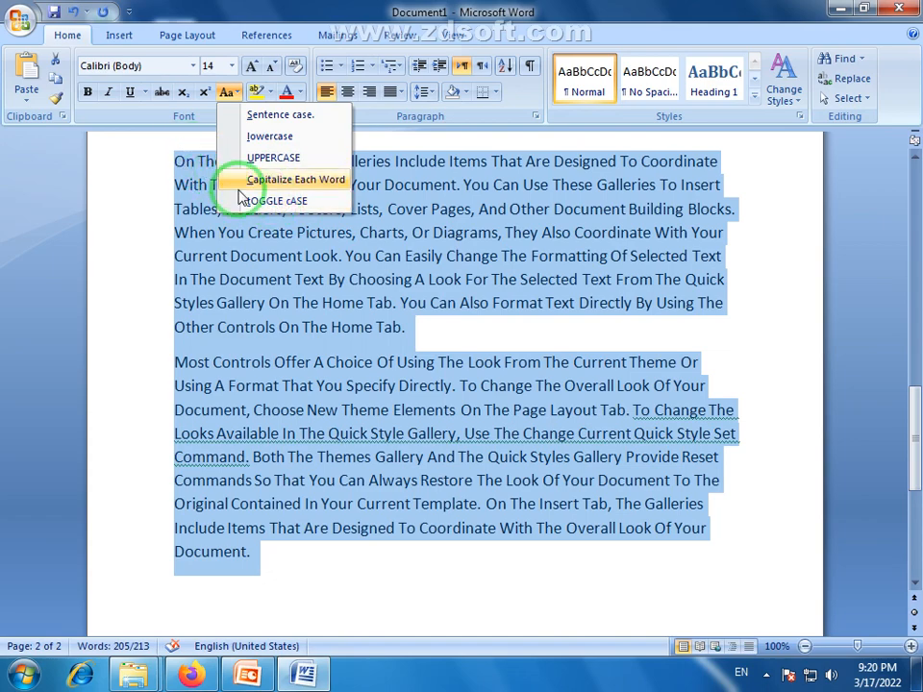
left_click(282, 204)
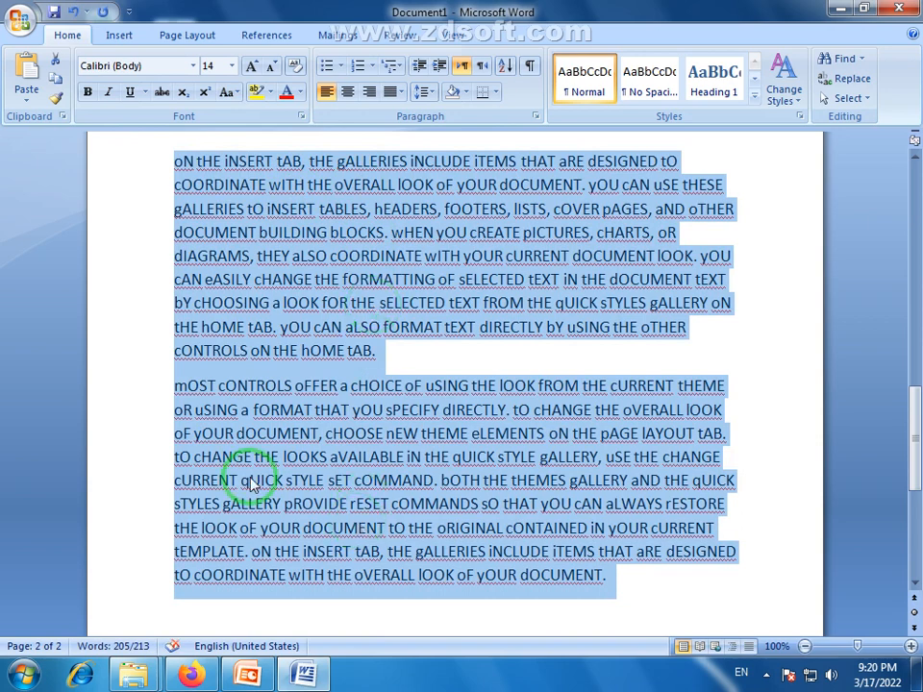
left_click(230, 92)
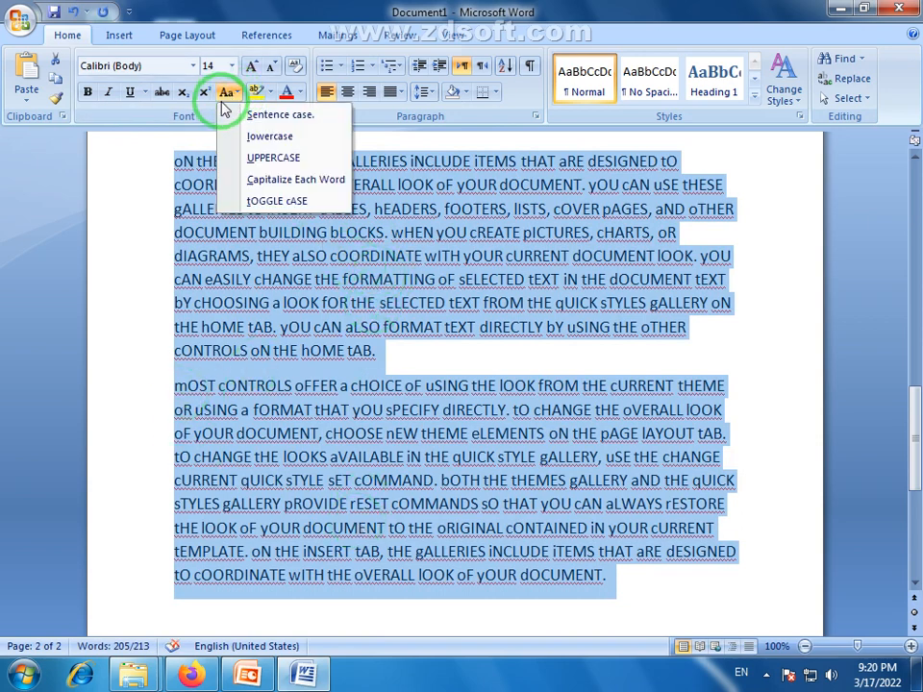
left_click(295, 119)
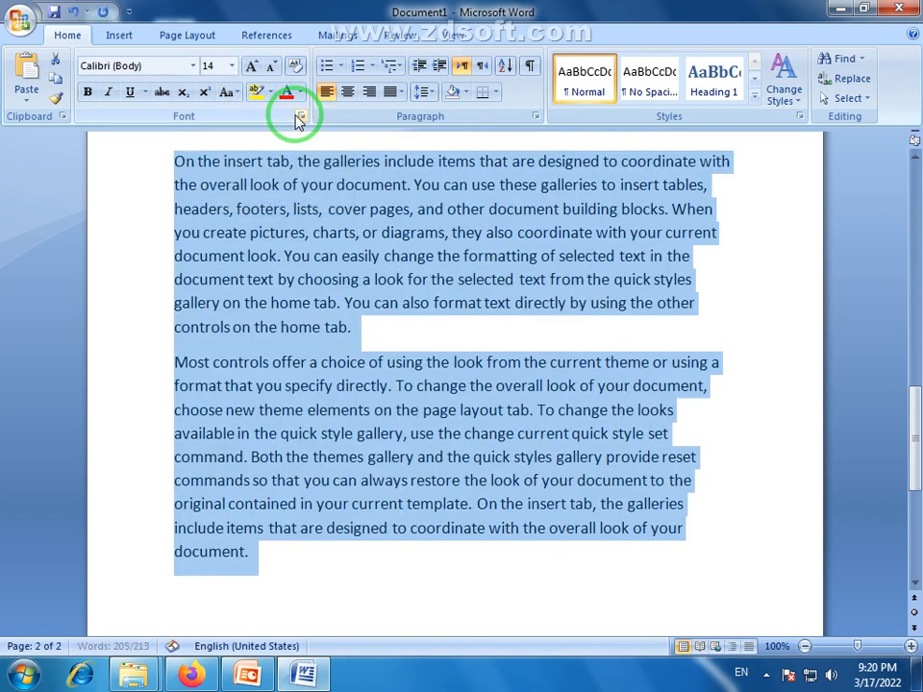
left_click(265, 550)
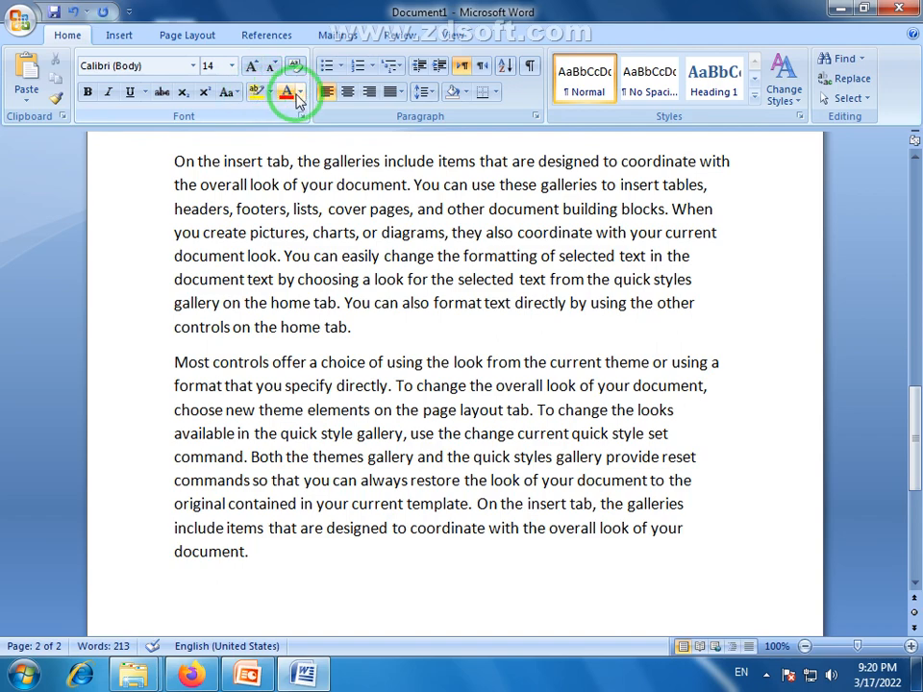
Color the heading word "Prime" on the first page with the preset red font color.
left_click_drag(913, 424, 908, 175)
left_click(348, 308)
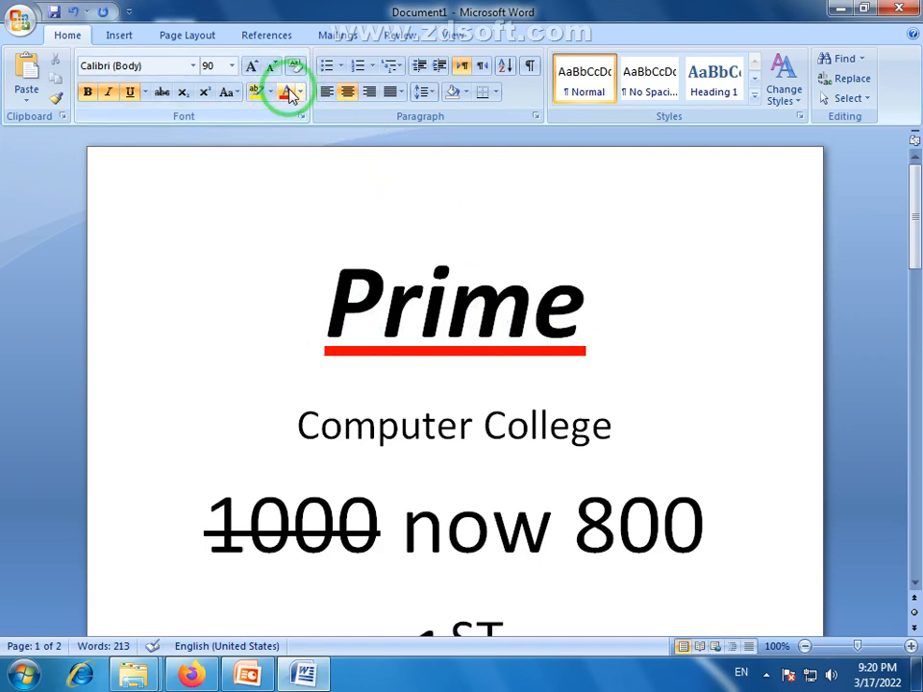
left_click_drag(591, 323, 313, 301)
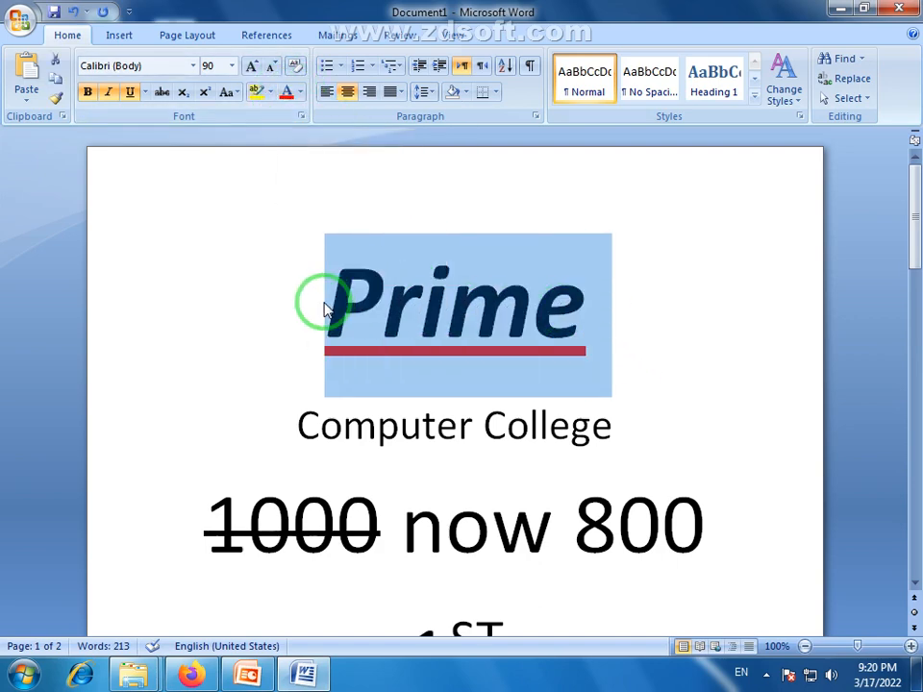
left_click(289, 99)
left_click(681, 335)
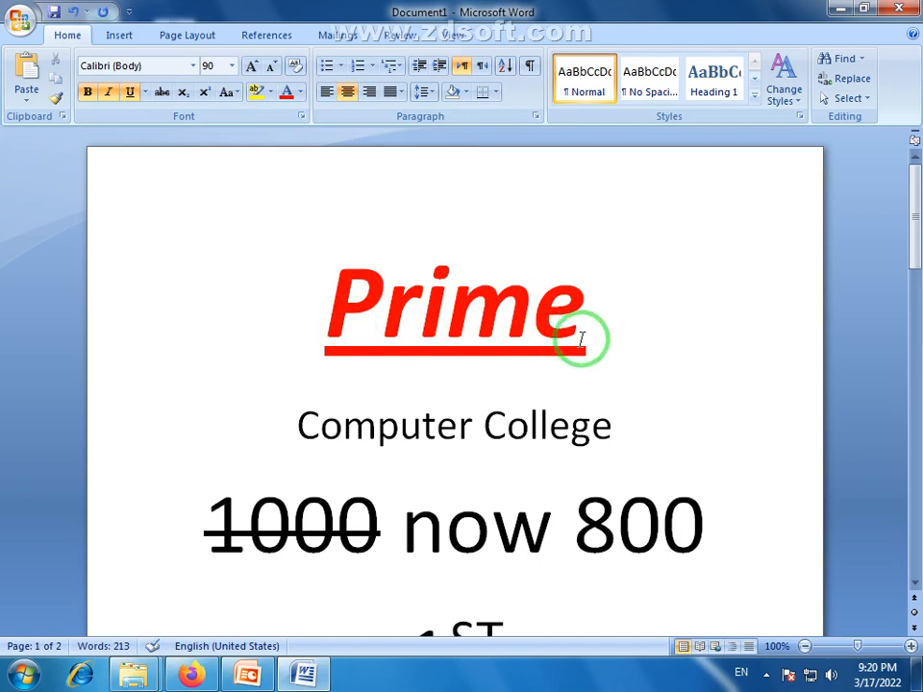
Recolor the word "Prime" in a medium blue chosen from the standard swatches of the Colors dialog.
left_click_drag(595, 323, 337, 323)
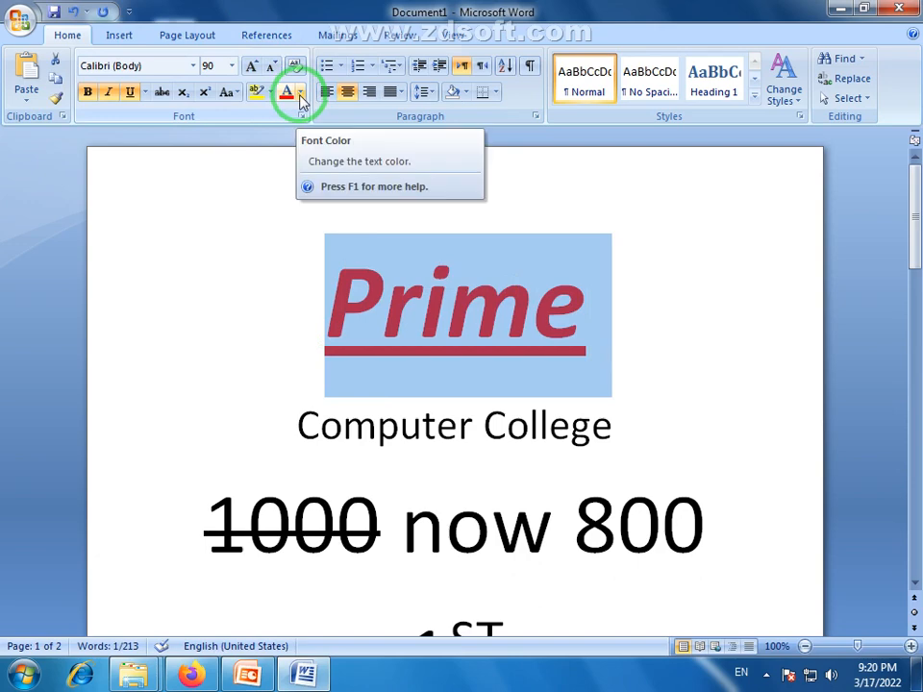
left_click(300, 93)
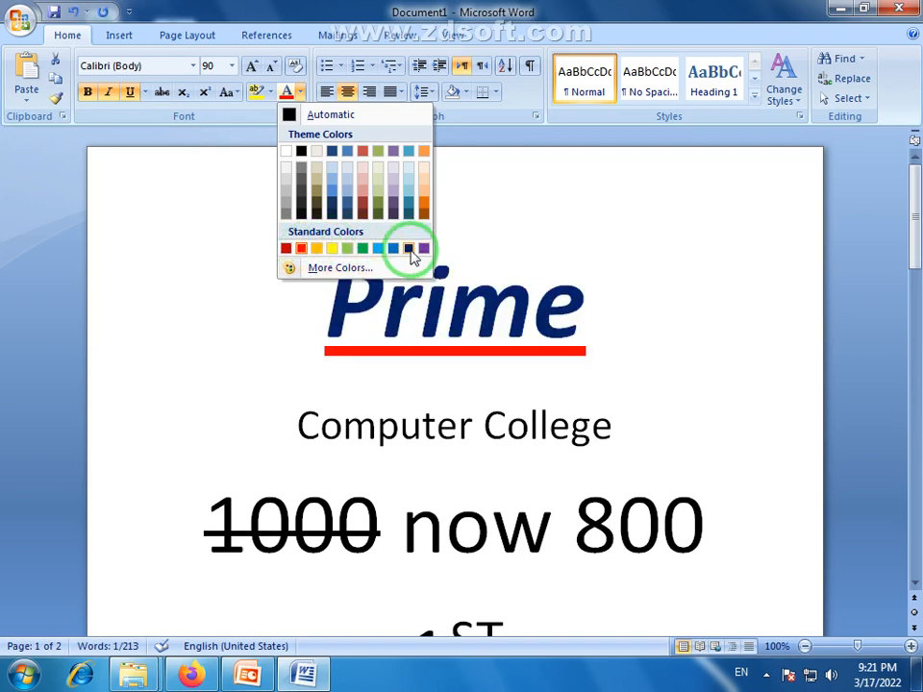
left_click(349, 271)
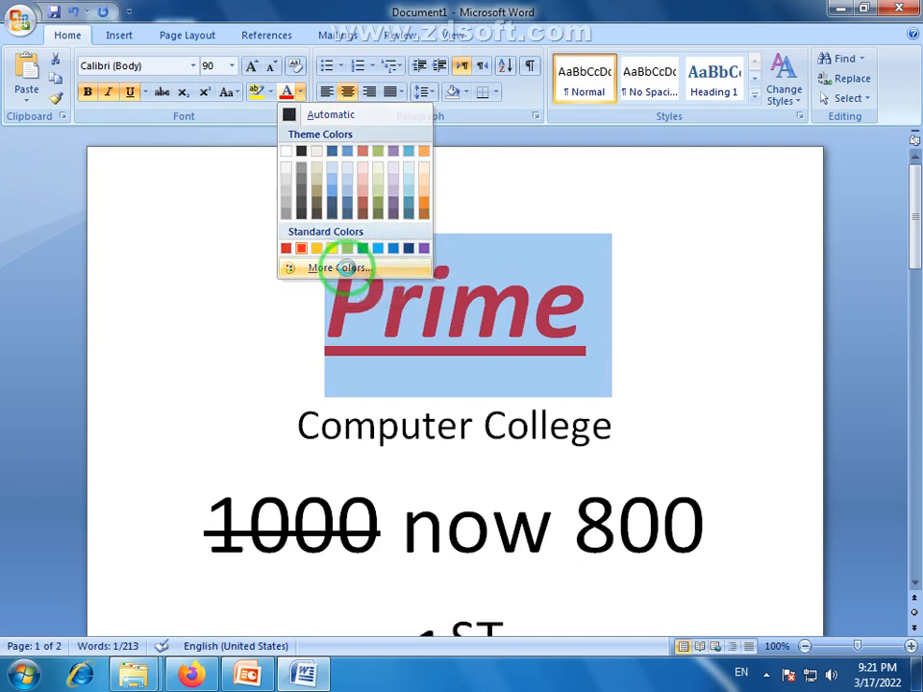
left_click_drag(490, 186, 483, 230)
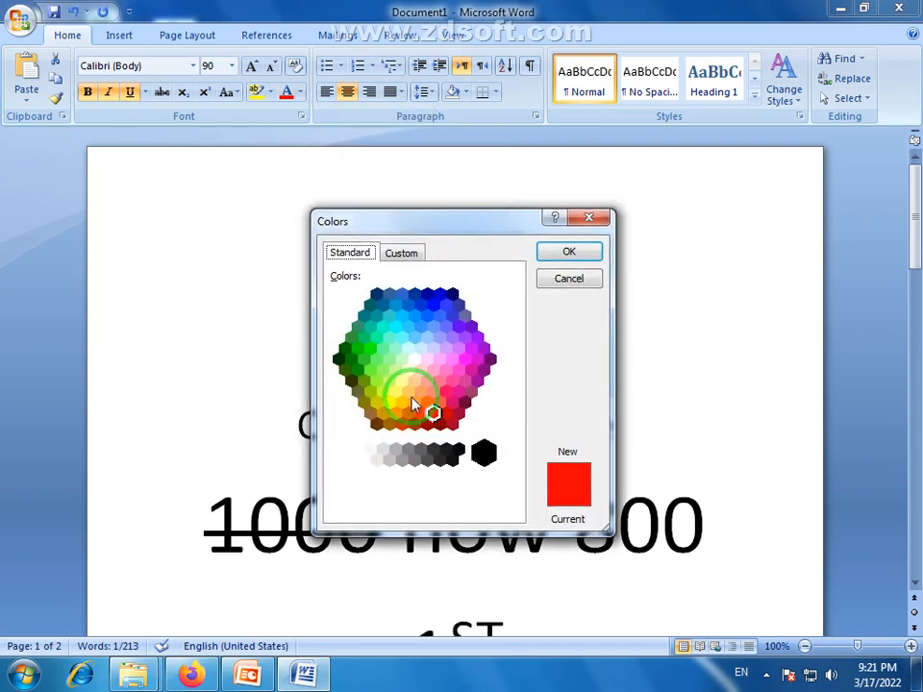
left_click(389, 338)
left_click(418, 325)
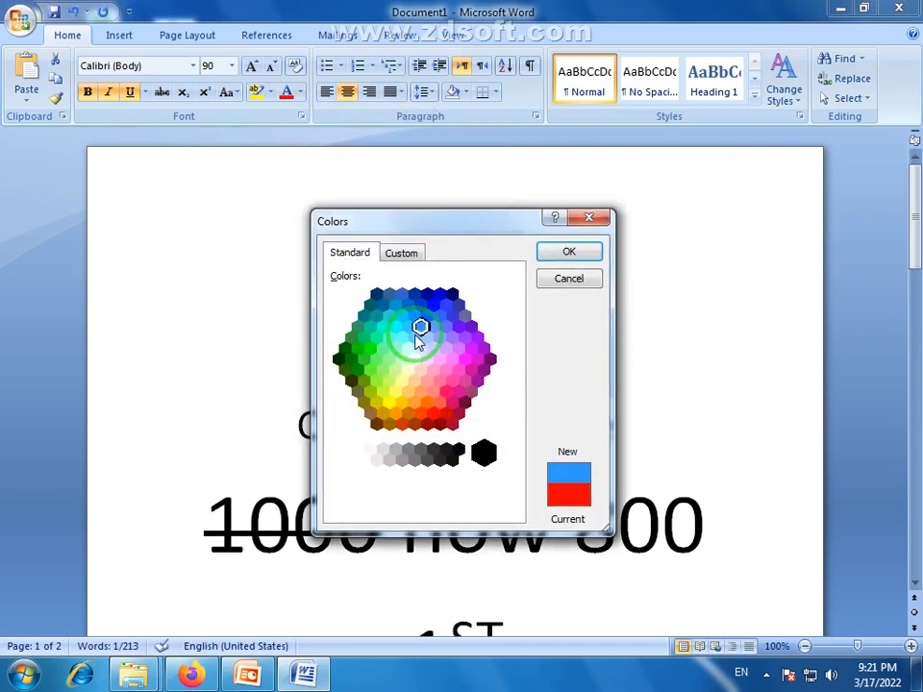
left_click(370, 347)
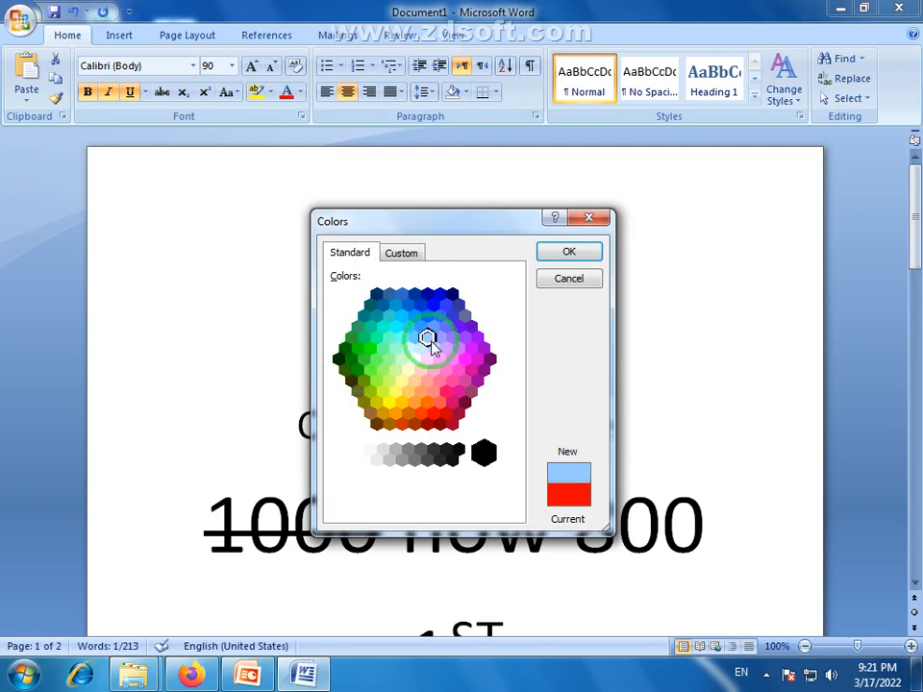
left_click(439, 371)
left_click(447, 394)
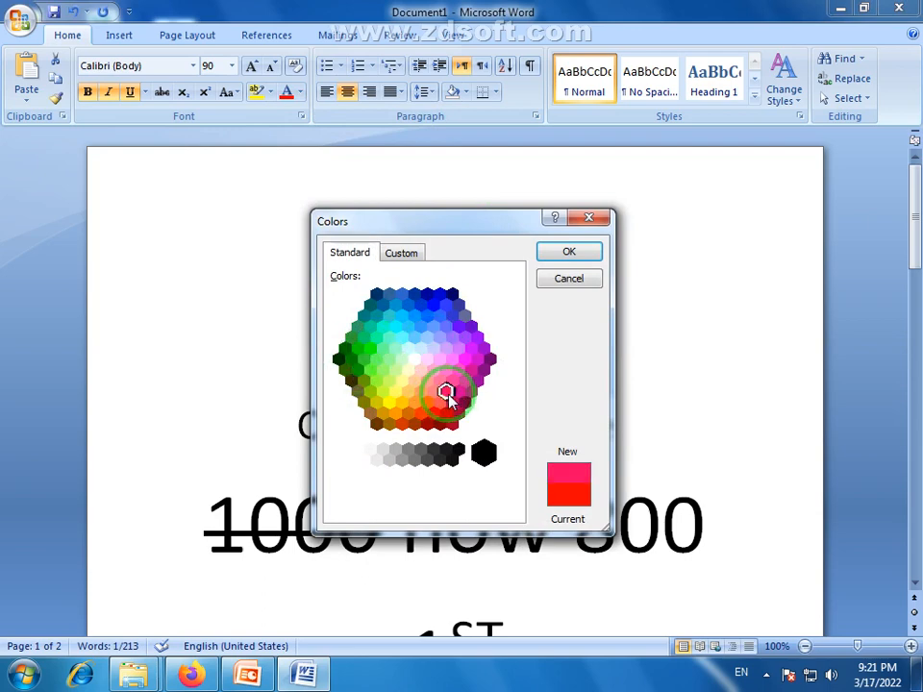
left_click(452, 315)
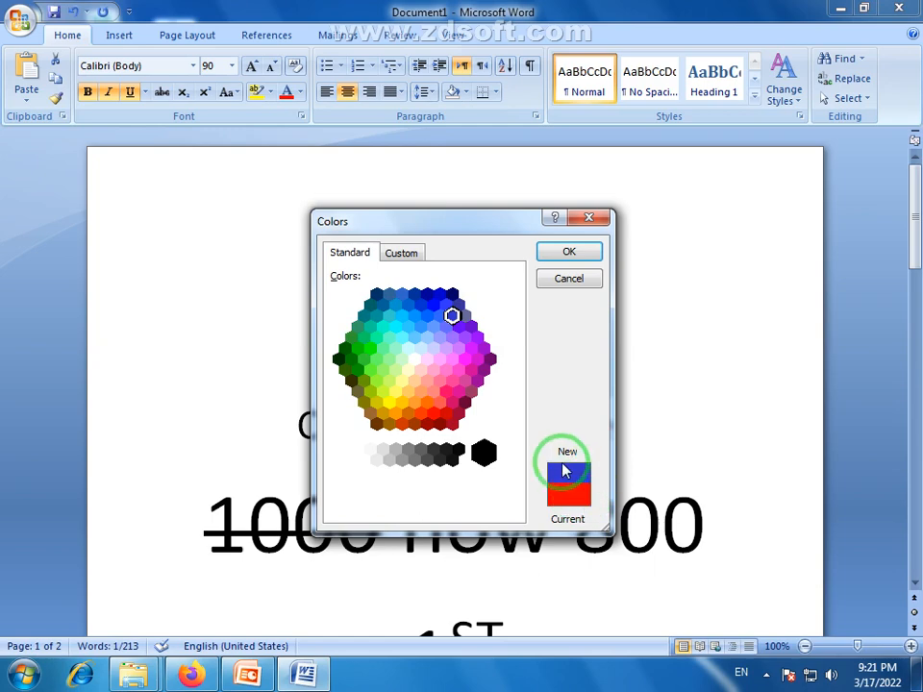
left_click(574, 251)
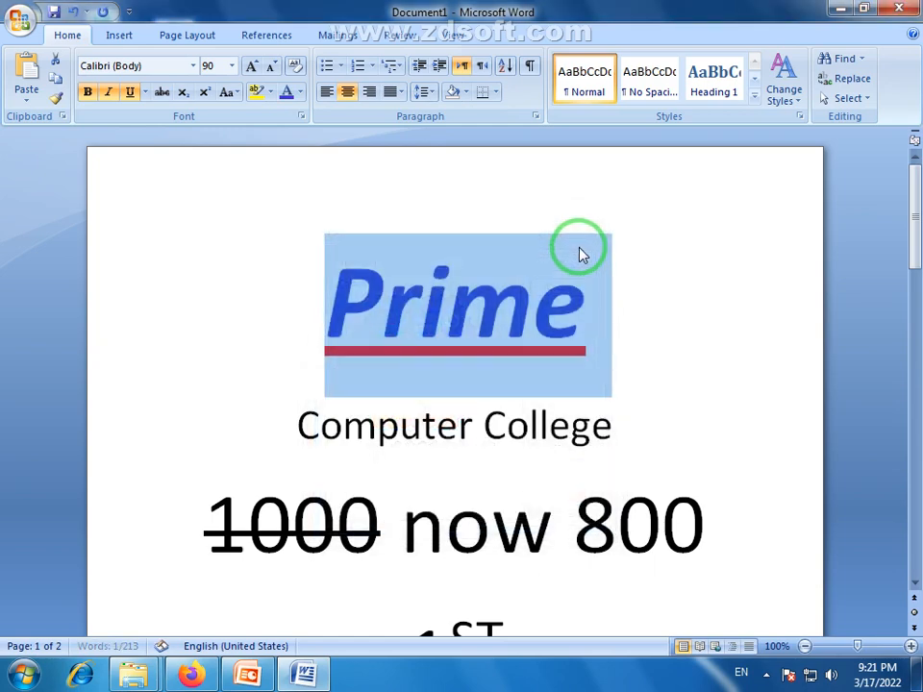
left_click(487, 315)
Give the word "Prime" a custom light green font color, adjusting its hue and brightness in the Colors dialog.
left_click(602, 318)
left_click_drag(602, 318, 330, 268)
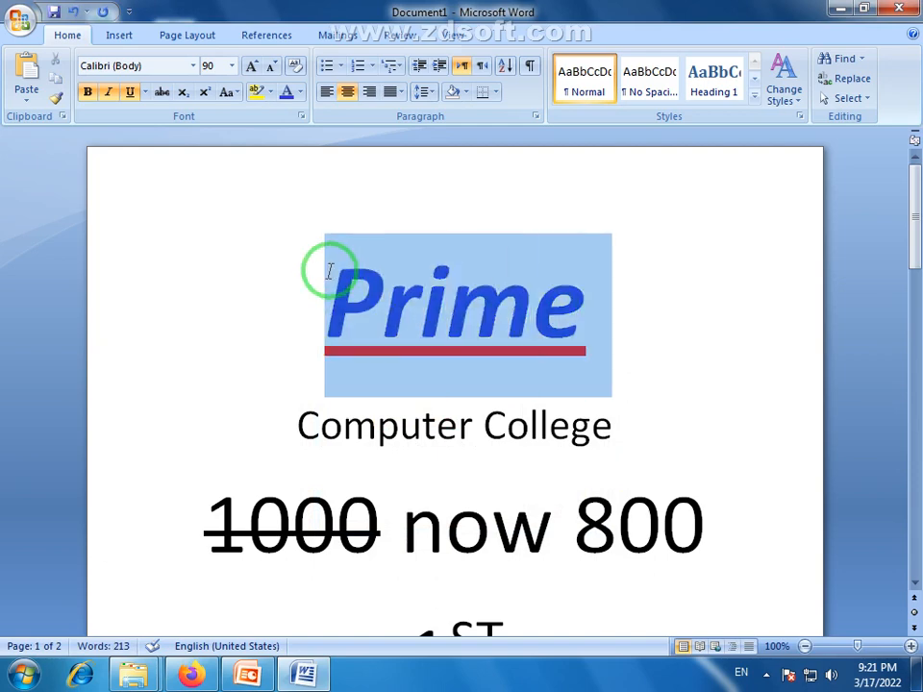
left_click(300, 92)
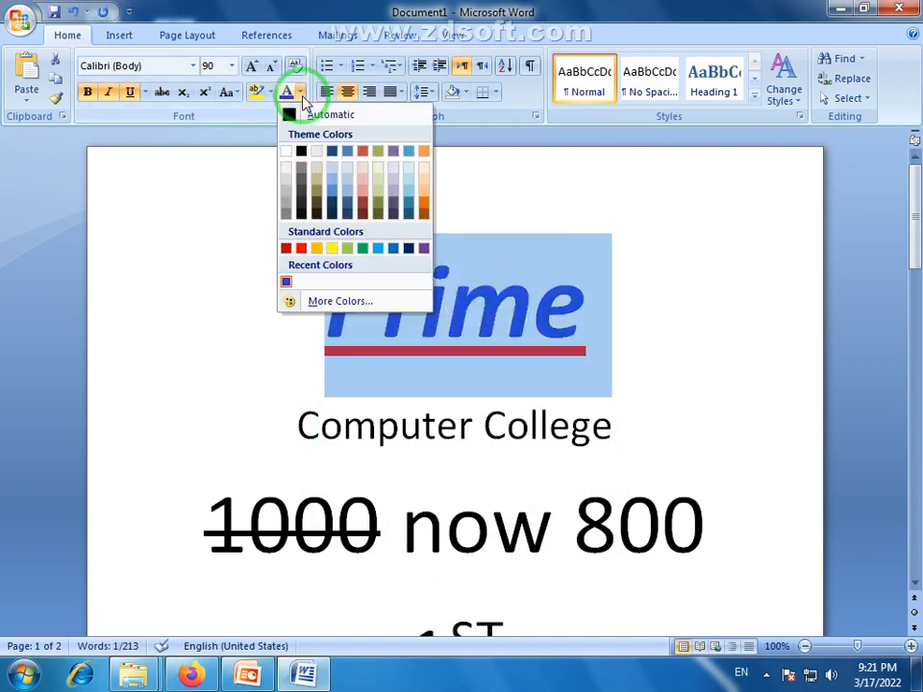
left_click(352, 313)
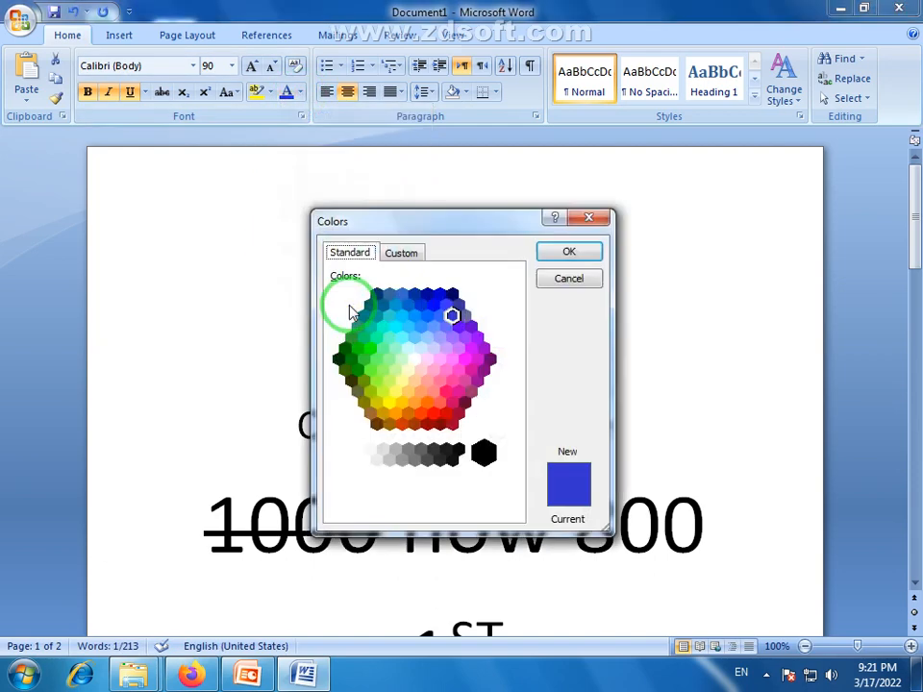
left_click(400, 256)
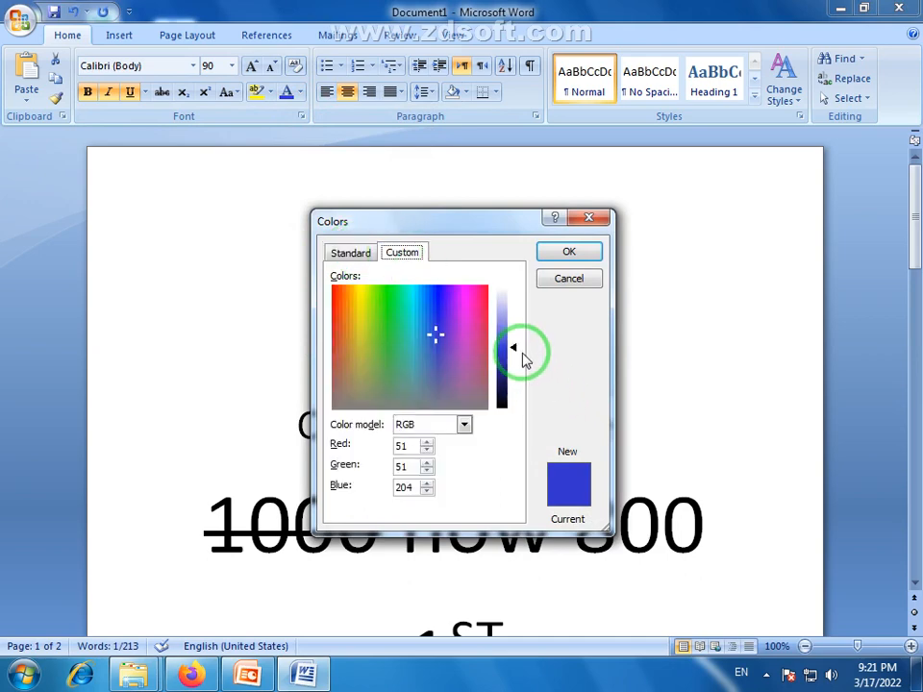
mouse_move(512, 344)
left_mouse_down()
mouse_move(515, 321)
mouse_move(515, 357)
mouse_move(512, 326)
left_mouse_up()
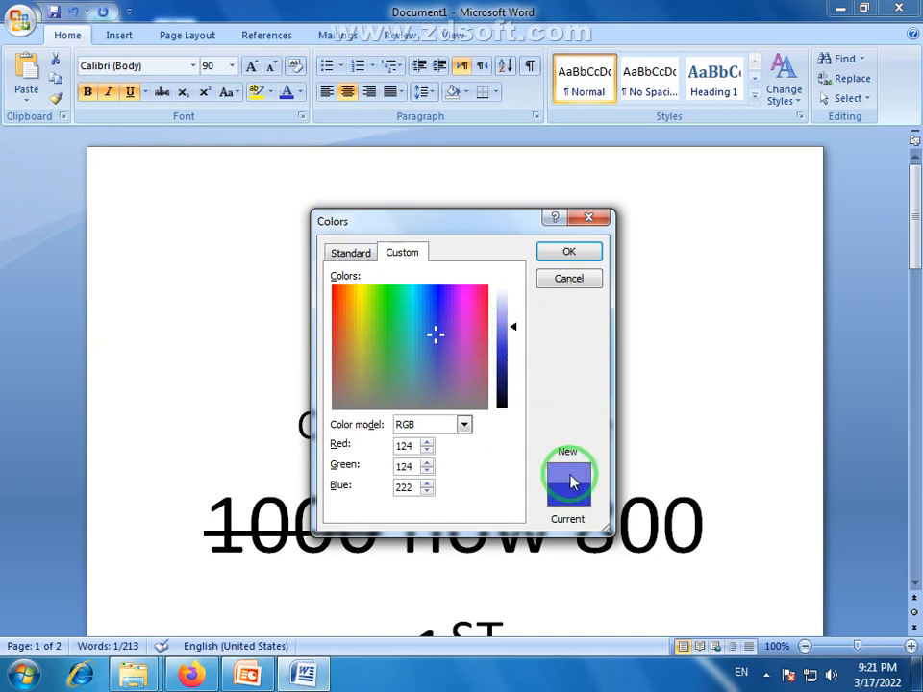
left_click(389, 331)
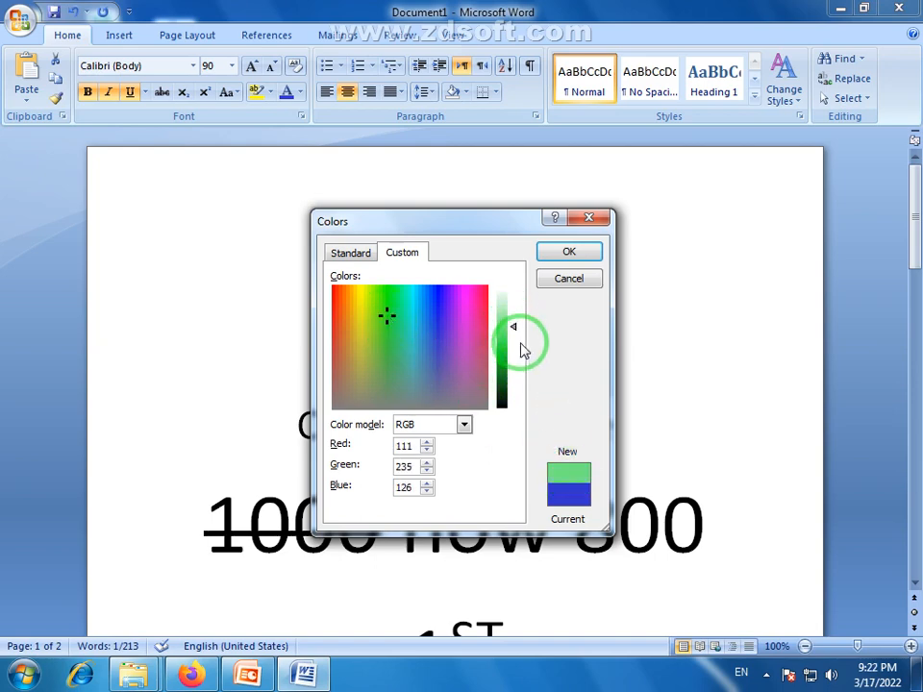
mouse_move(514, 329)
left_mouse_down()
mouse_move(516, 321)
mouse_move(518, 342)
mouse_move(519, 334)
left_mouse_up()
left_click(570, 254)
left_click(539, 340)
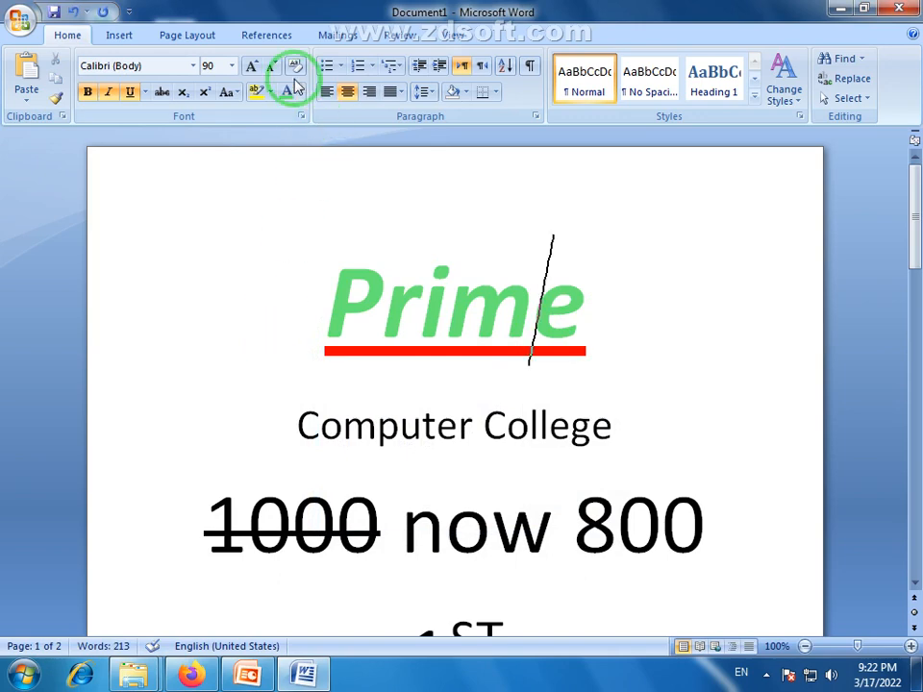
Highlight the word "Prime" in yellow.
left_click_drag(587, 323, 354, 325)
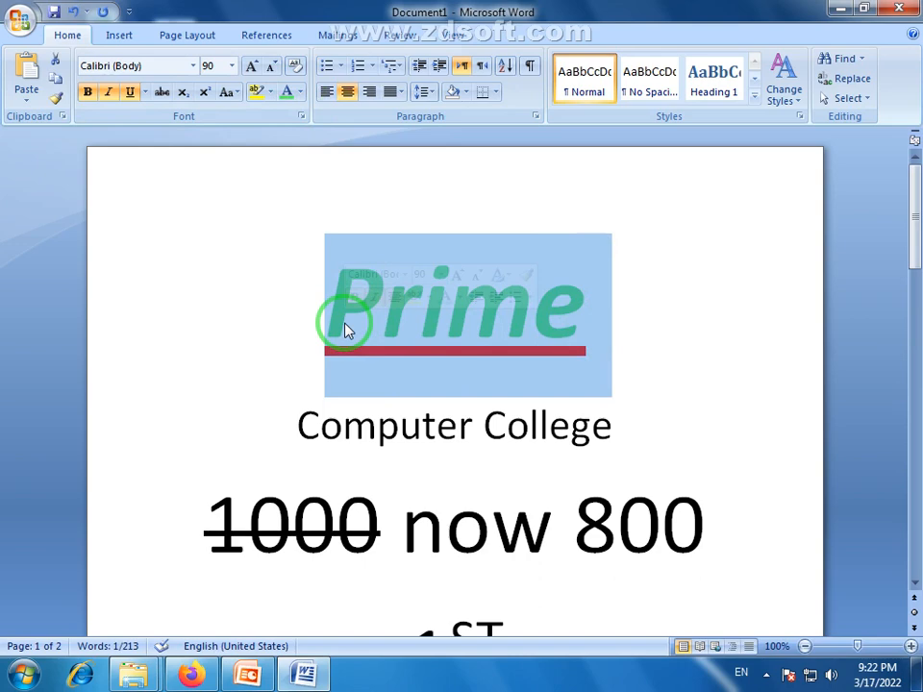
left_click(525, 340)
left_click_drag(616, 313, 319, 294)
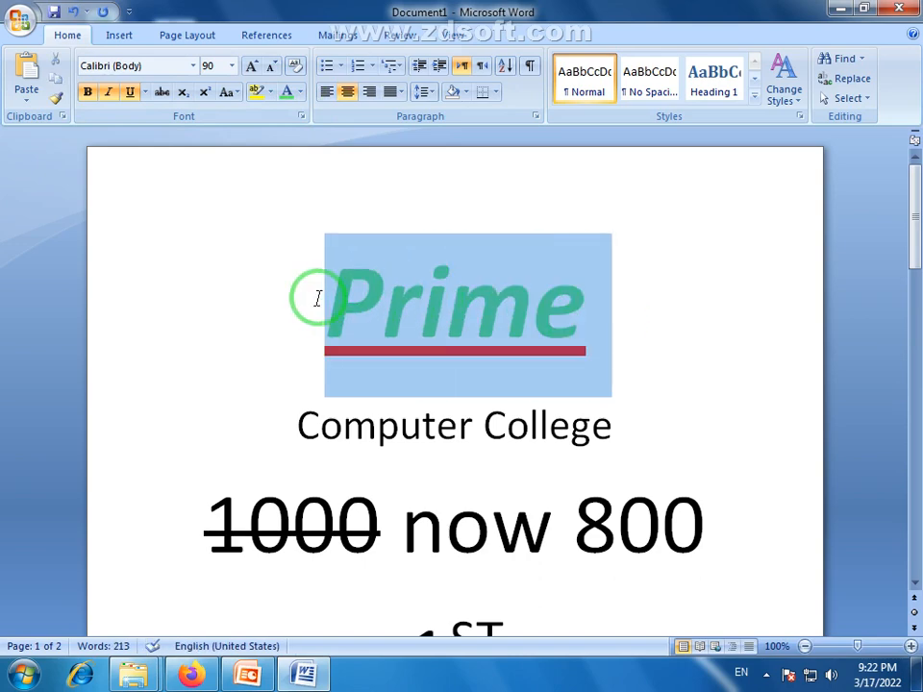
left_click(256, 96)
left_click(556, 323)
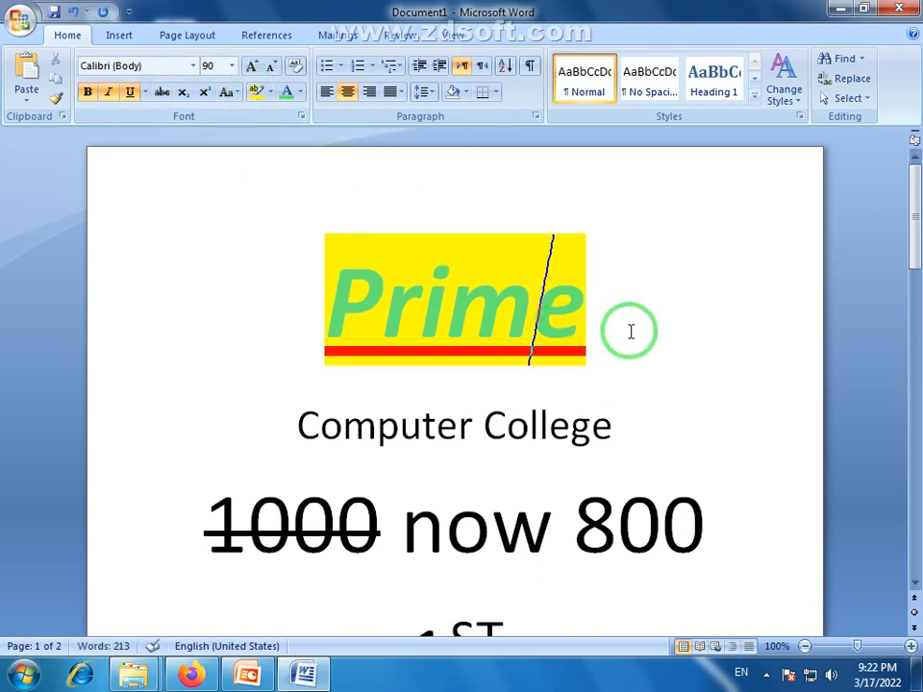
Highlight the line "Computer College" in yellow.
scroll(323, 294, "down", 2)
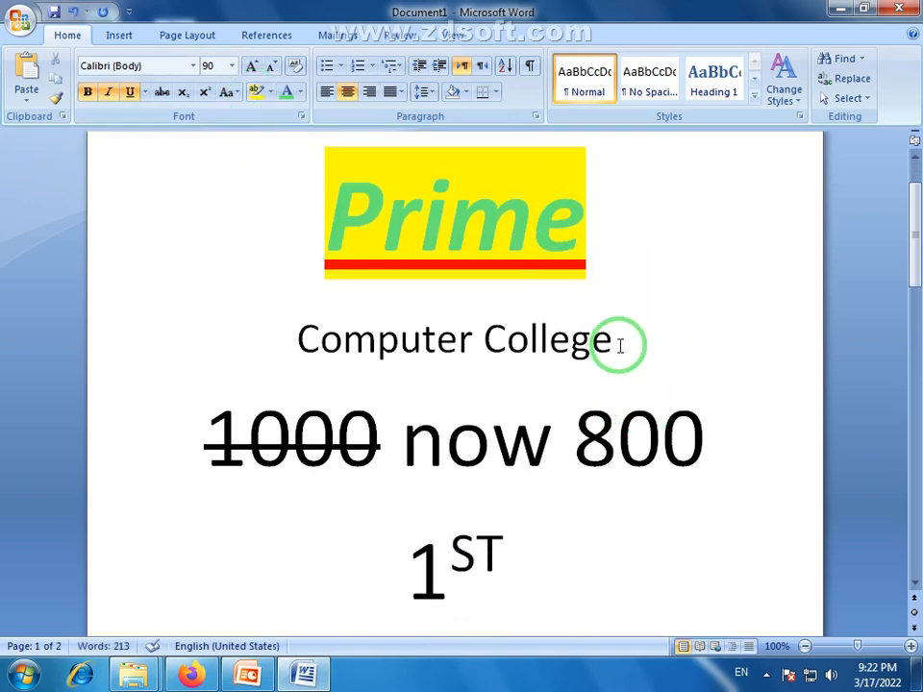
left_click_drag(618, 344, 309, 342)
left_click(256, 92)
left_click(623, 347)
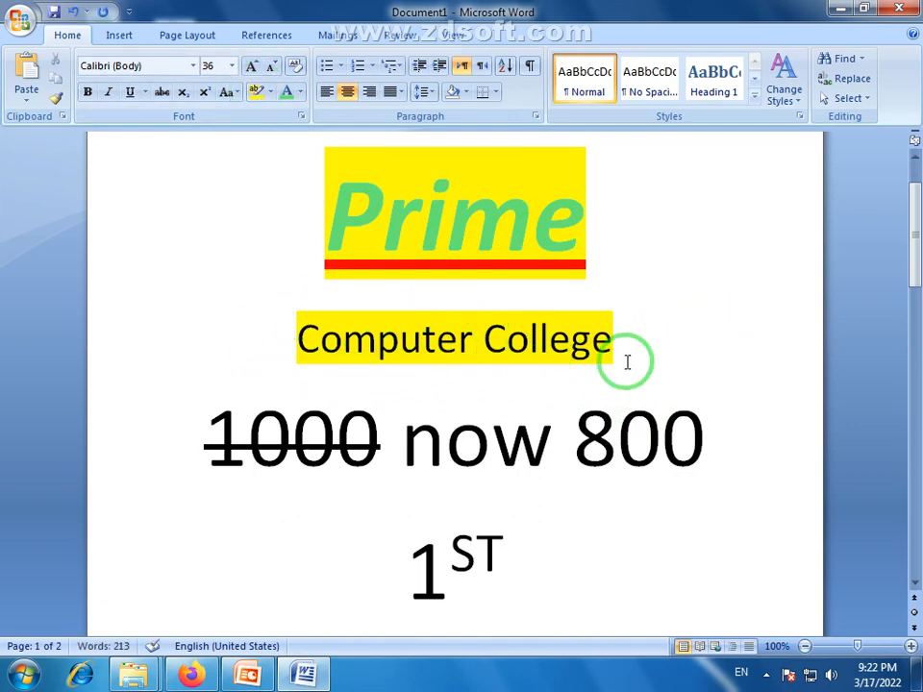
Highlight the number 800 on the price line in light gray.
left_click_drag(708, 442, 564, 456)
left_click(268, 92)
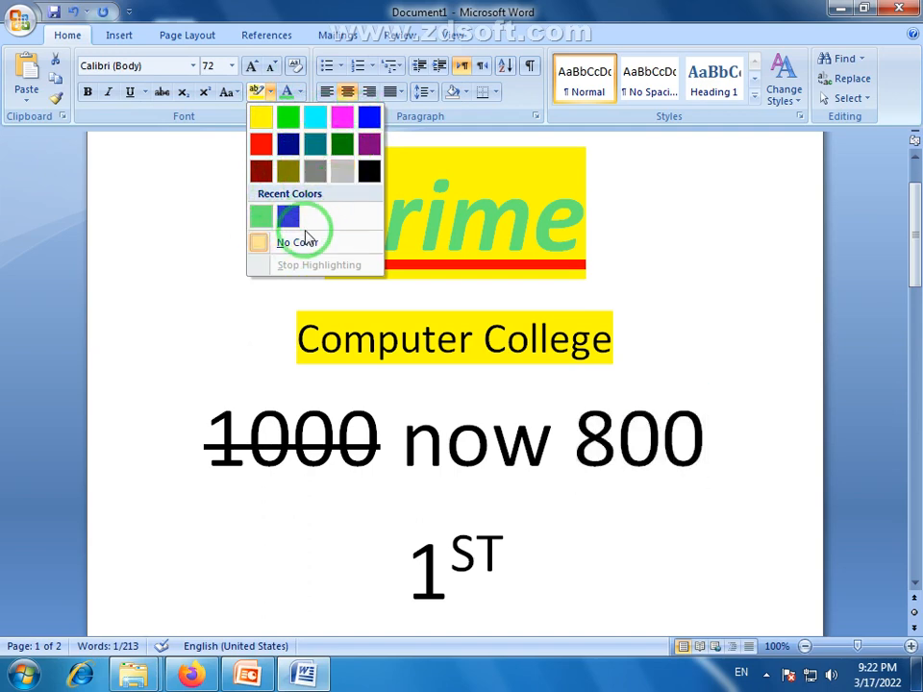
left_click(341, 172)
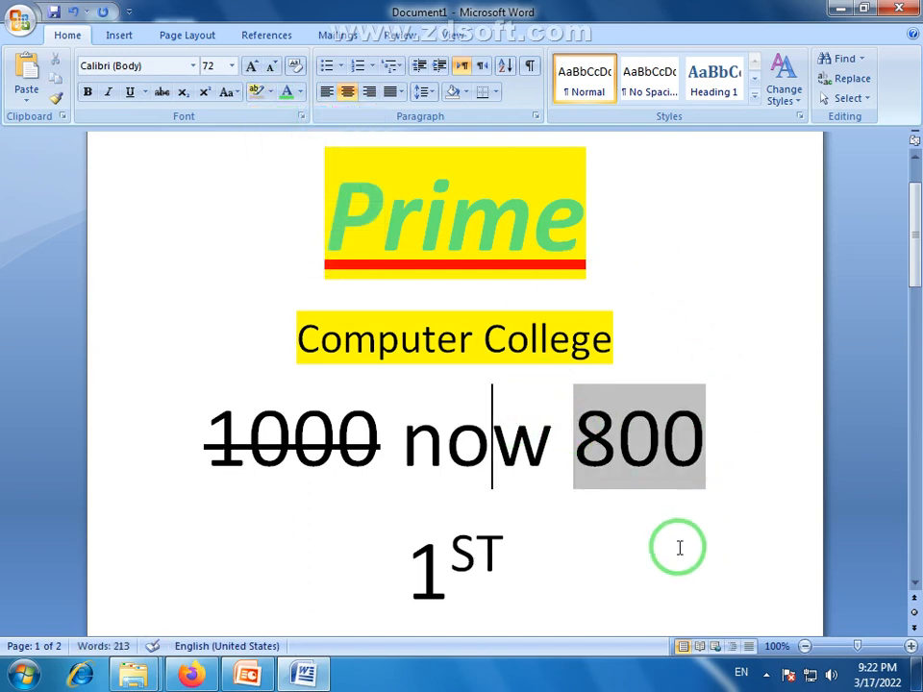
Remove the highlighting from the first three lines, "Prime" through "1000 now 800", using No Color.
left_click_drag(732, 465, 417, 235)
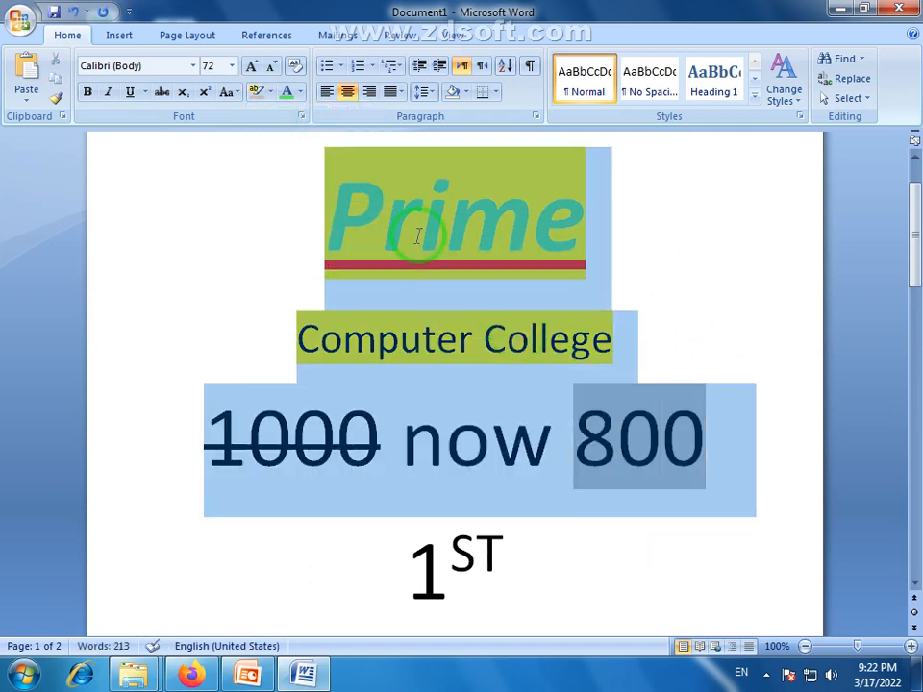
left_click(274, 94)
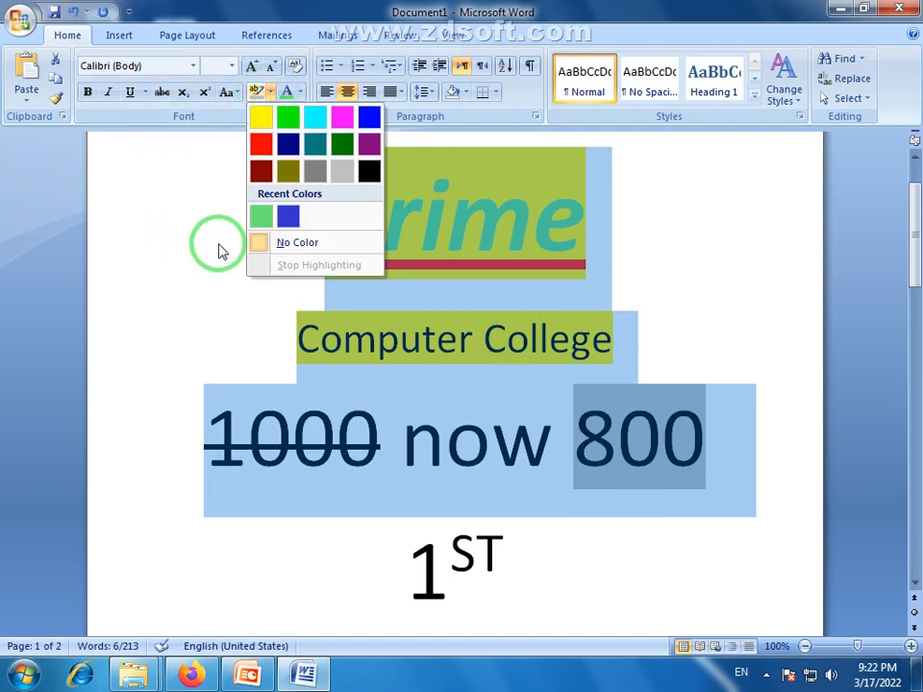
left_click(298, 243)
left_click(309, 247)
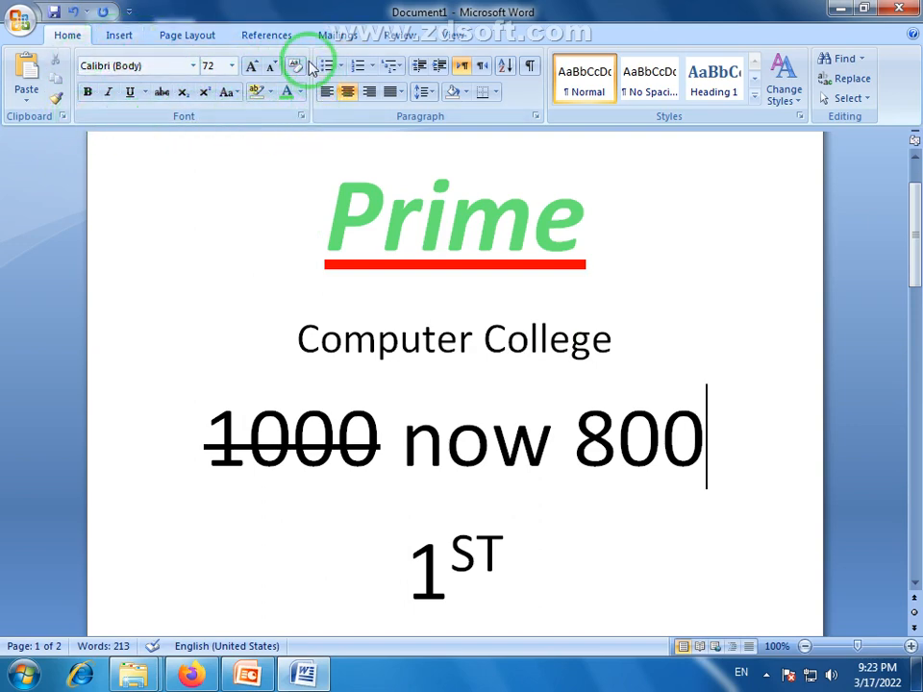
Review the font, style, size and effects settings in the Font dialog and close it without applying anything.
left_click(302, 117)
left_click_drag(459, 116, 428, 142)
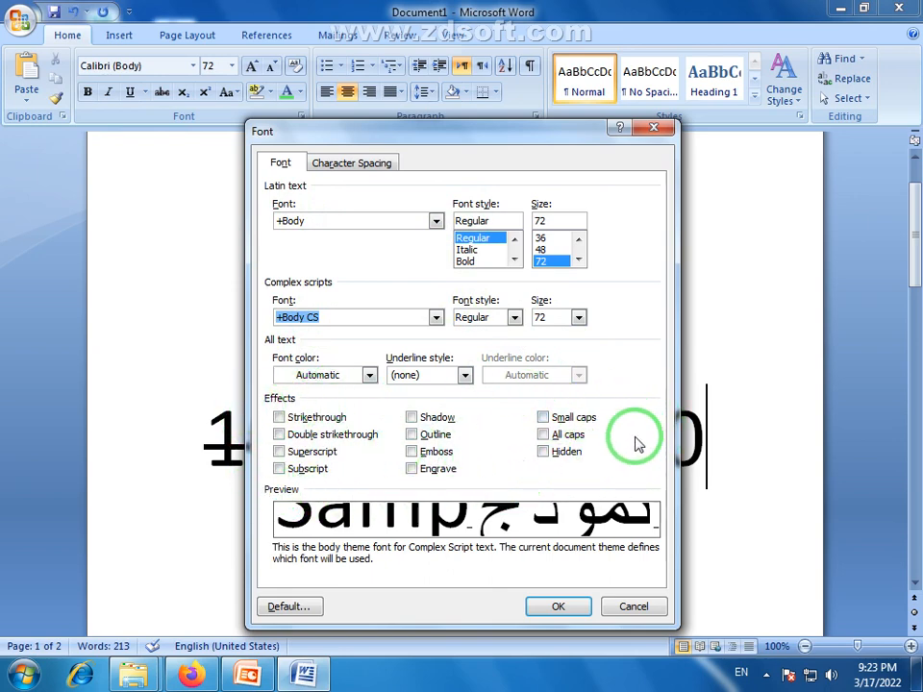
left_click_drag(507, 138, 639, 194)
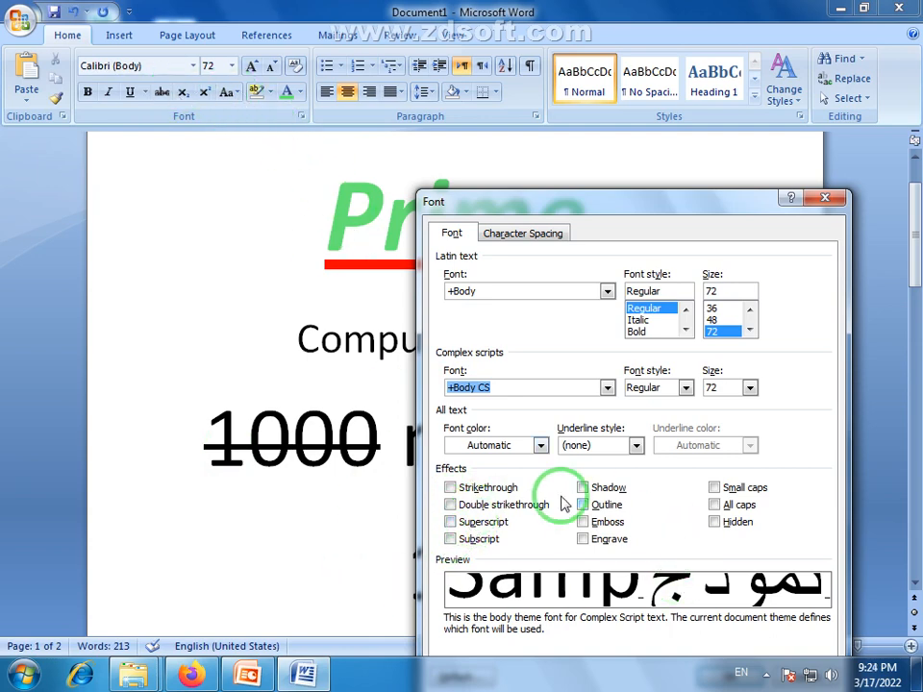
left_click_drag(642, 204, 538, 365)
mouse_move(702, 409)
left_mouse_down()
mouse_move(458, 289)
mouse_move(408, 325)
mouse_move(703, 406)
left_mouse_up()
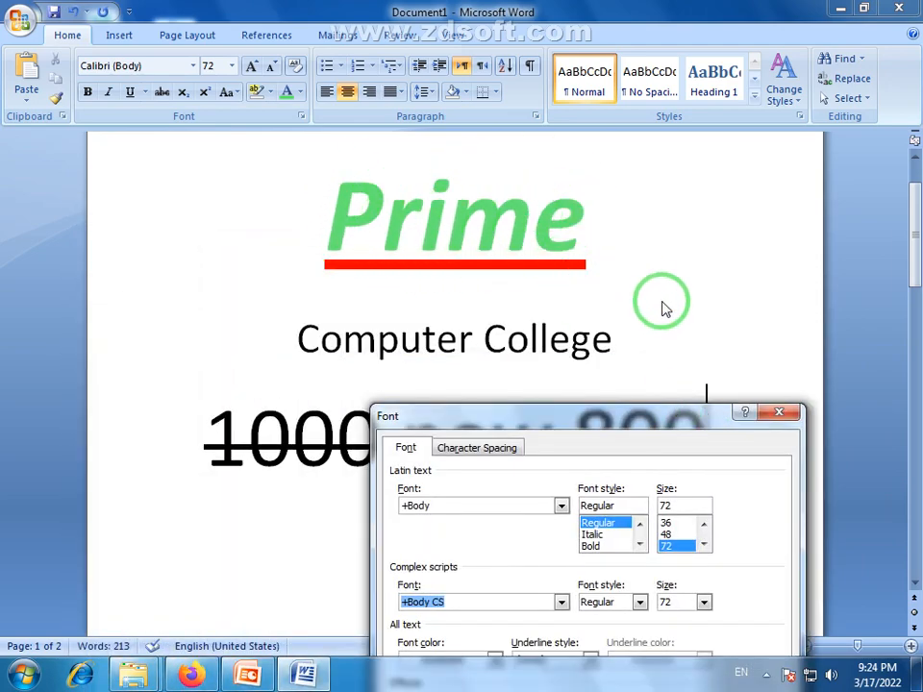
left_click_drag(646, 421, 617, 155)
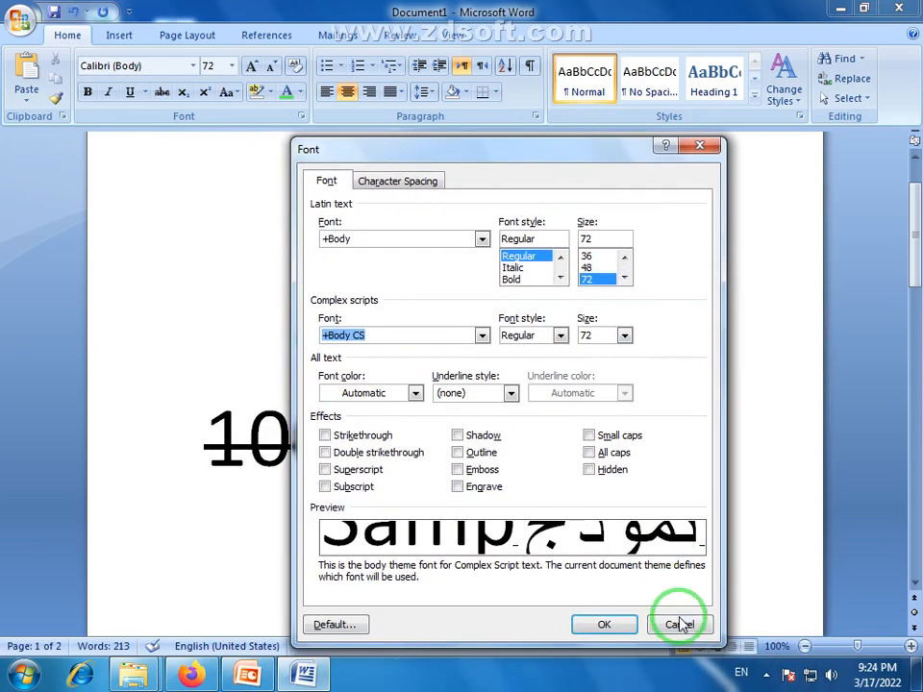
left_click(679, 622)
Apply the Shadow effect to the word "Prime" and check it at 140% zoom.
left_click_drag(584, 250, 322, 211)
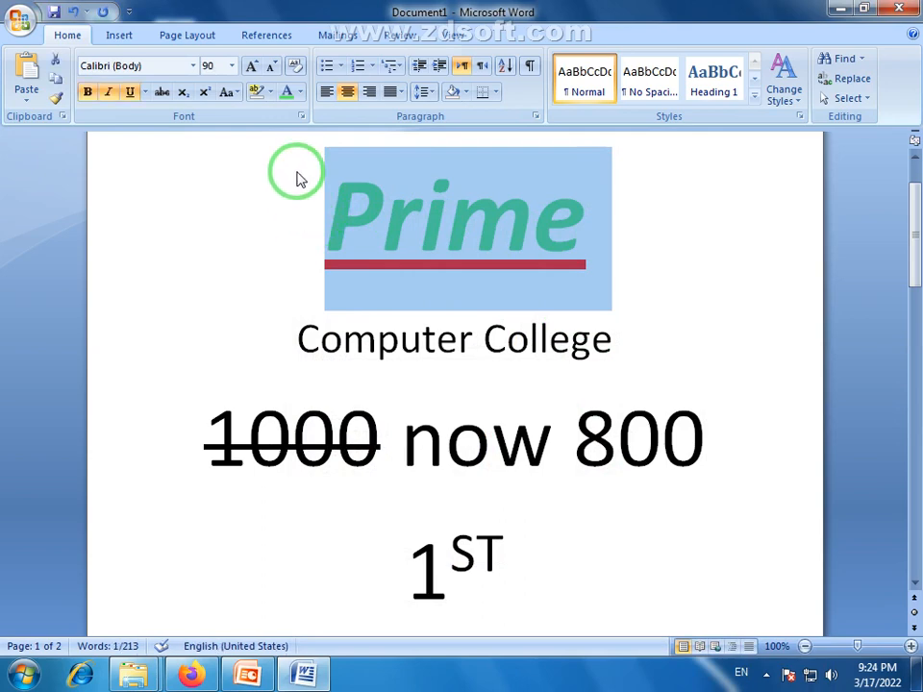
left_click(300, 116)
left_click(456, 436)
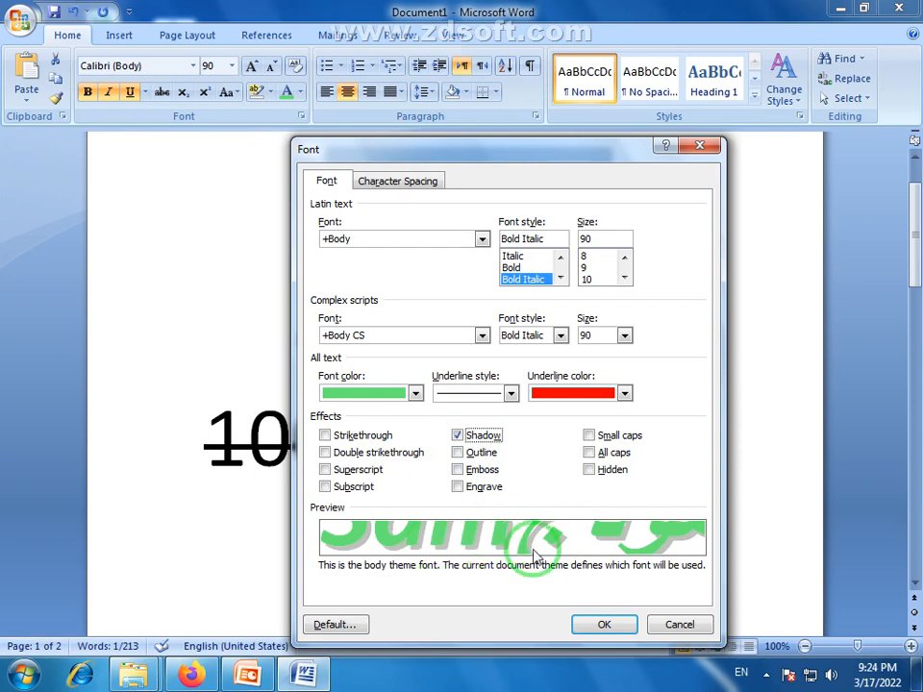
left_click(590, 623)
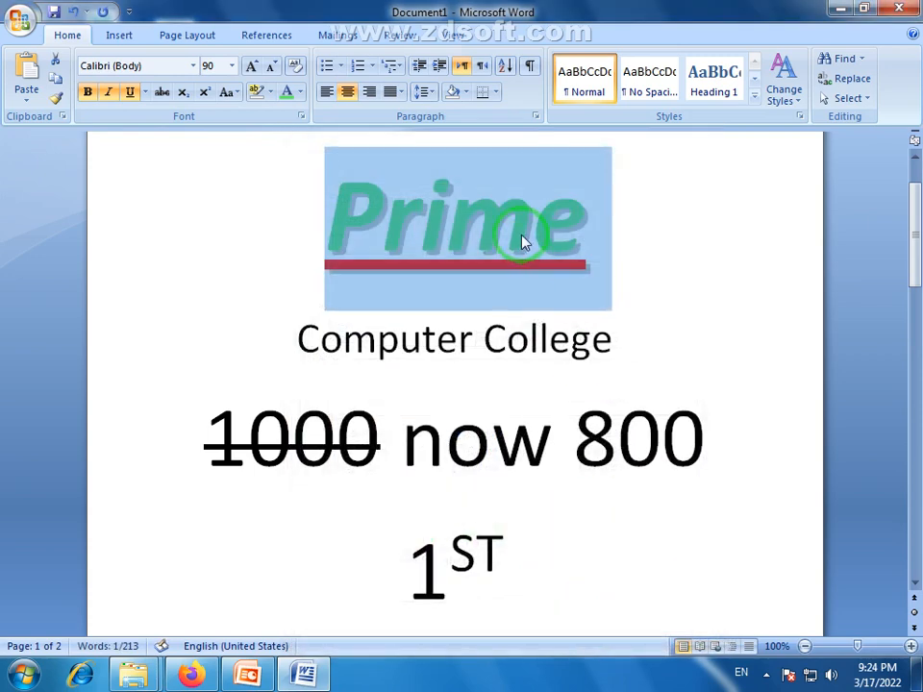
left_click(909, 646)
left_click(909, 646)
left_click(909, 646)
left_click(909, 645)
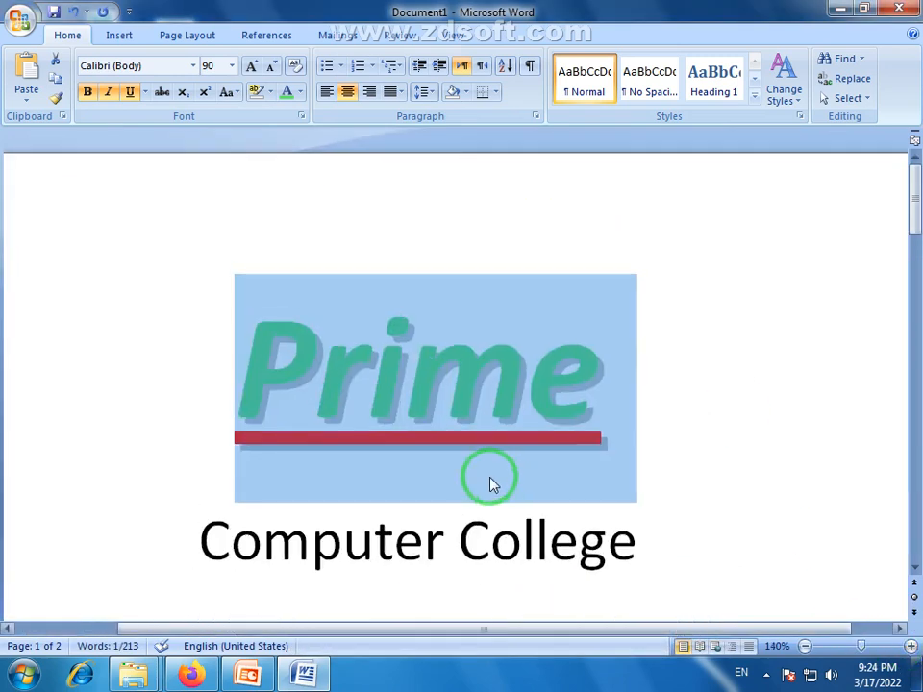
left_click(583, 432)
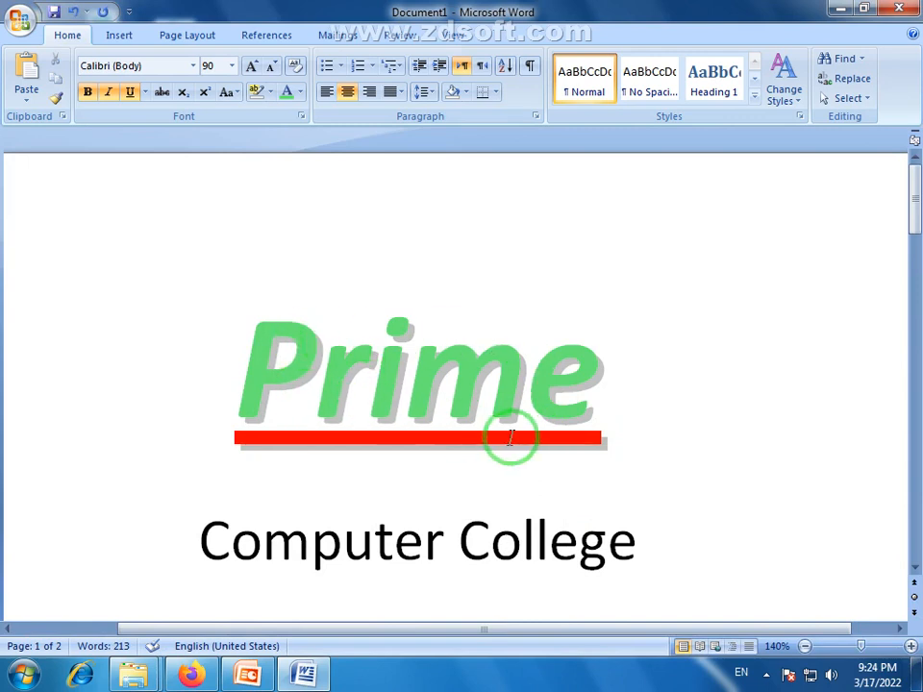
Add the Outline effect to the word "Prime" through the Font dialog, keeping Shadow on.
left_click_drag(627, 389, 288, 371)
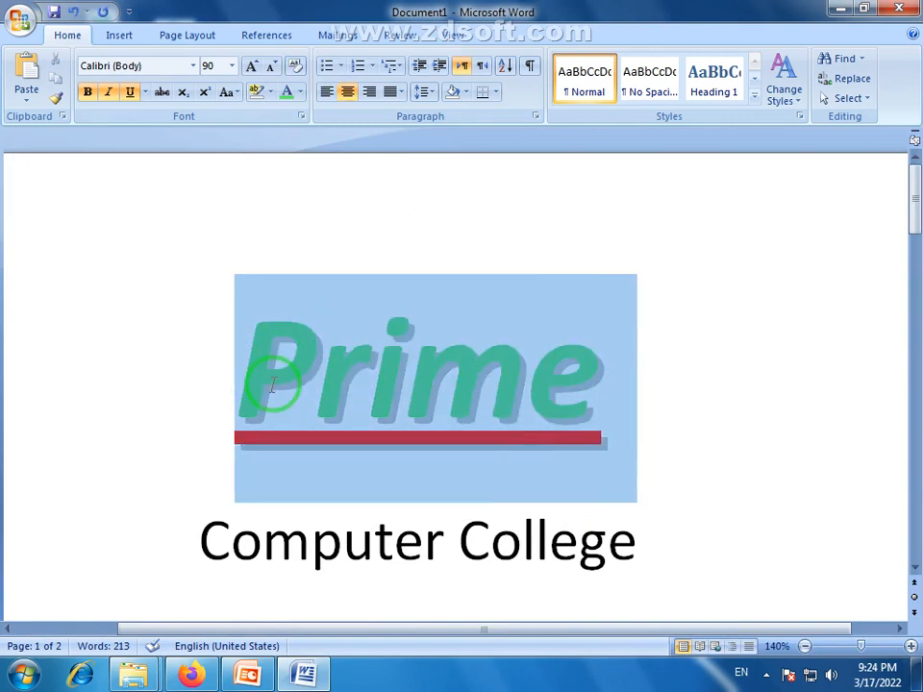
left_click(301, 118)
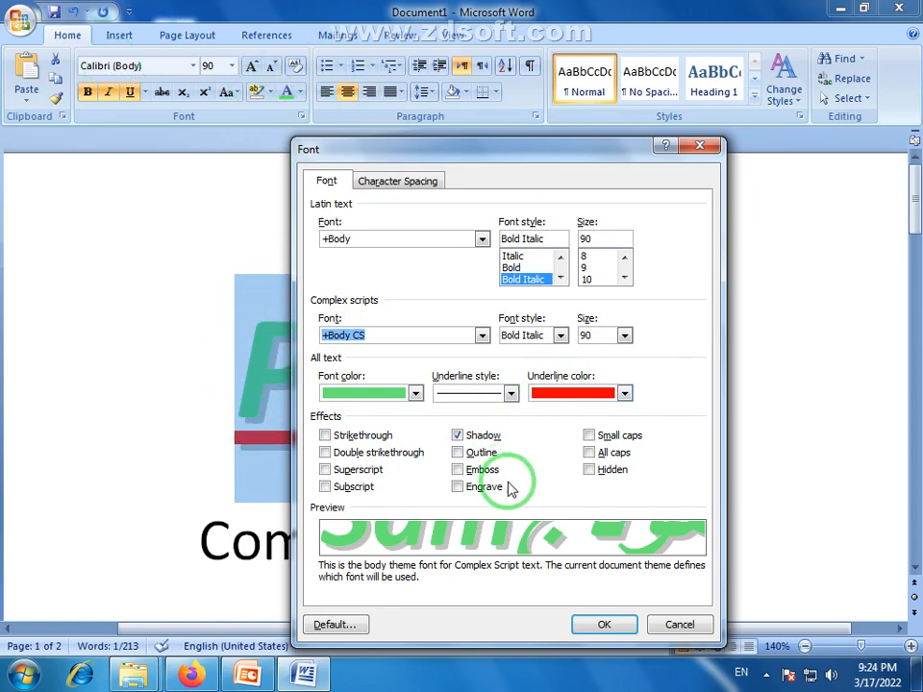
left_click(458, 453)
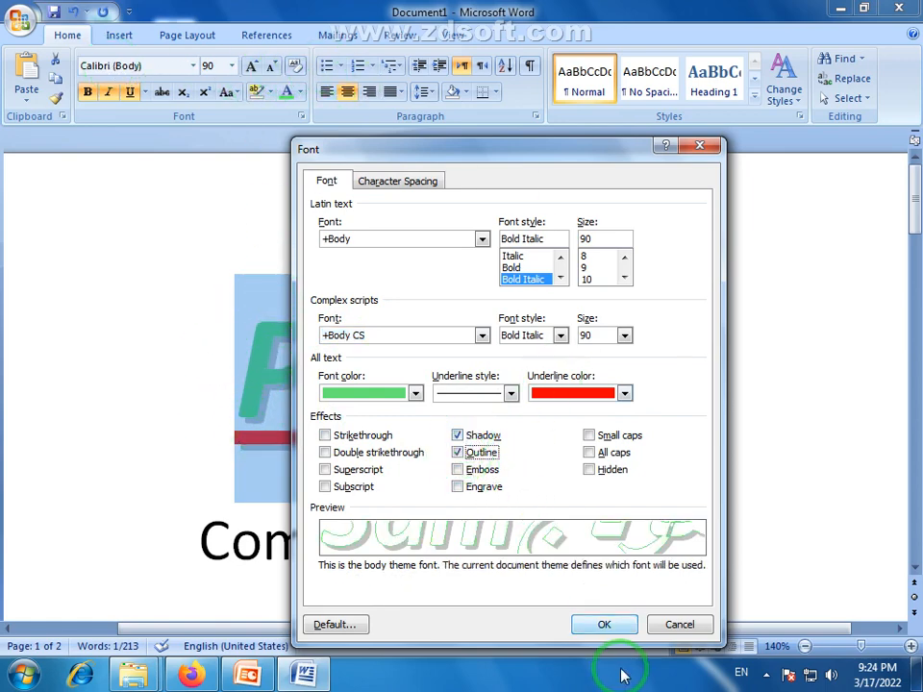
left_click(607, 623)
left_click(555, 402)
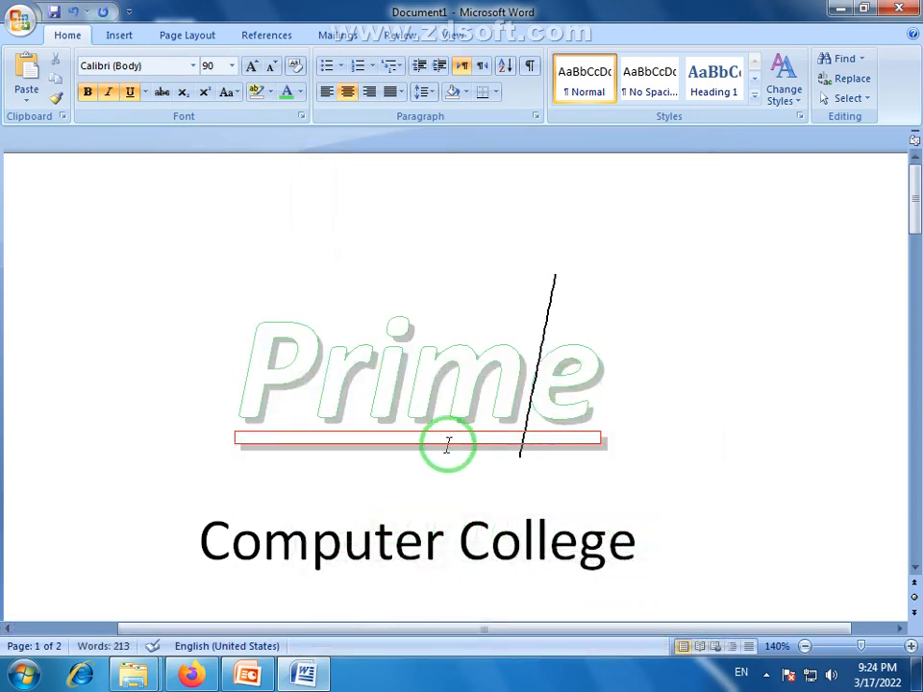
Set the font color of the outlined word "Prime" to Automatic.
left_click(264, 356)
left_click_drag(622, 392, 227, 334)
left_click(299, 92)
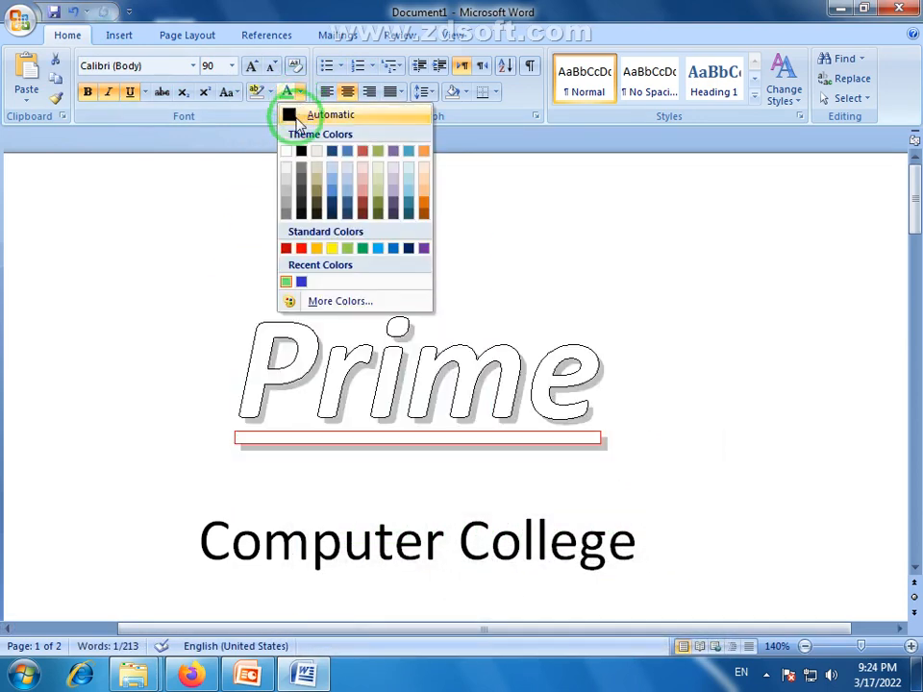
left_click(294, 117)
left_click(676, 427)
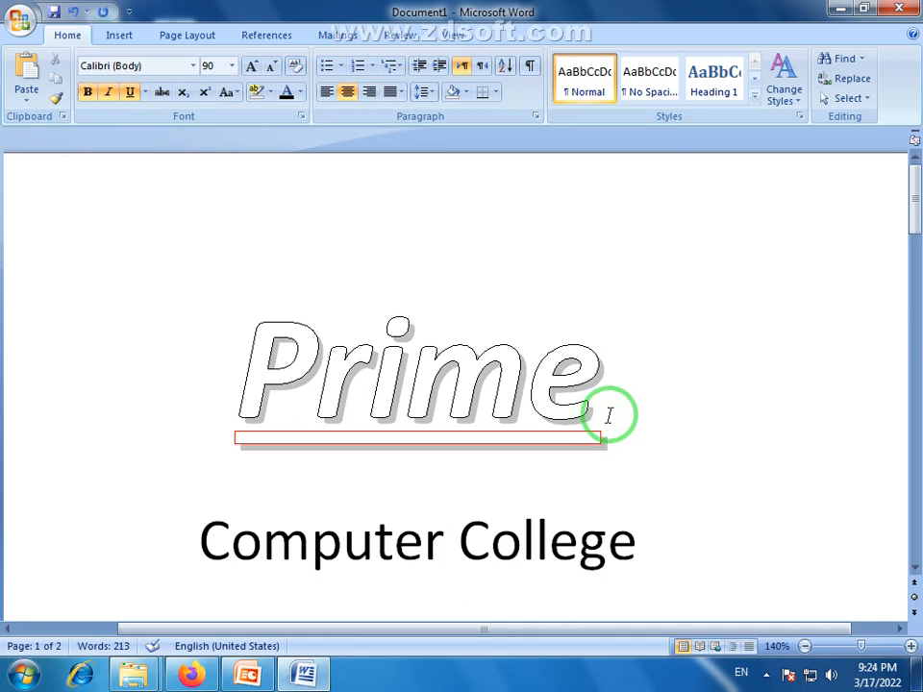
left_click_drag(608, 415, 282, 384)
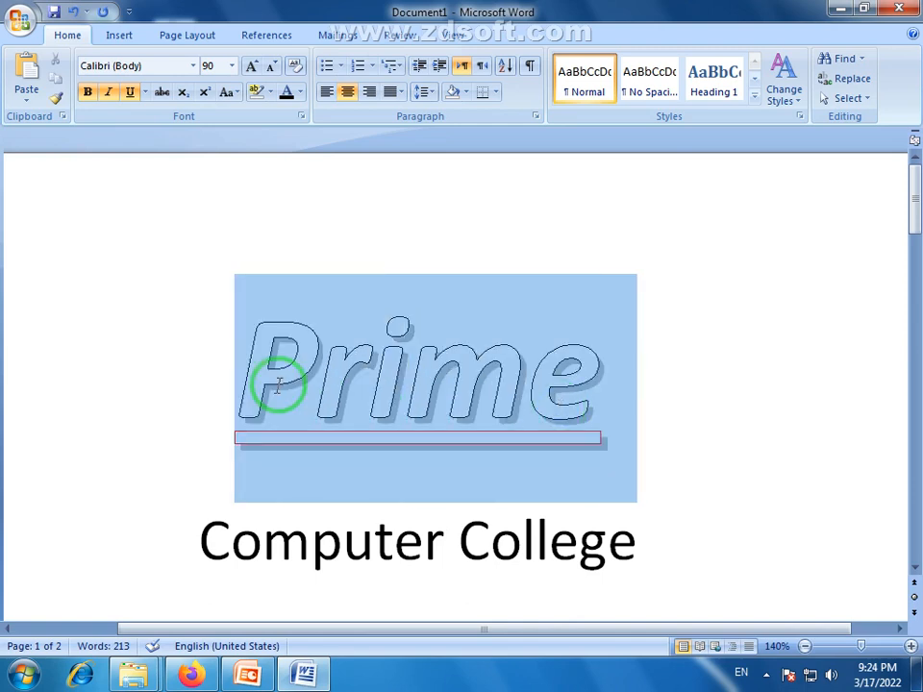
left_click(440, 396)
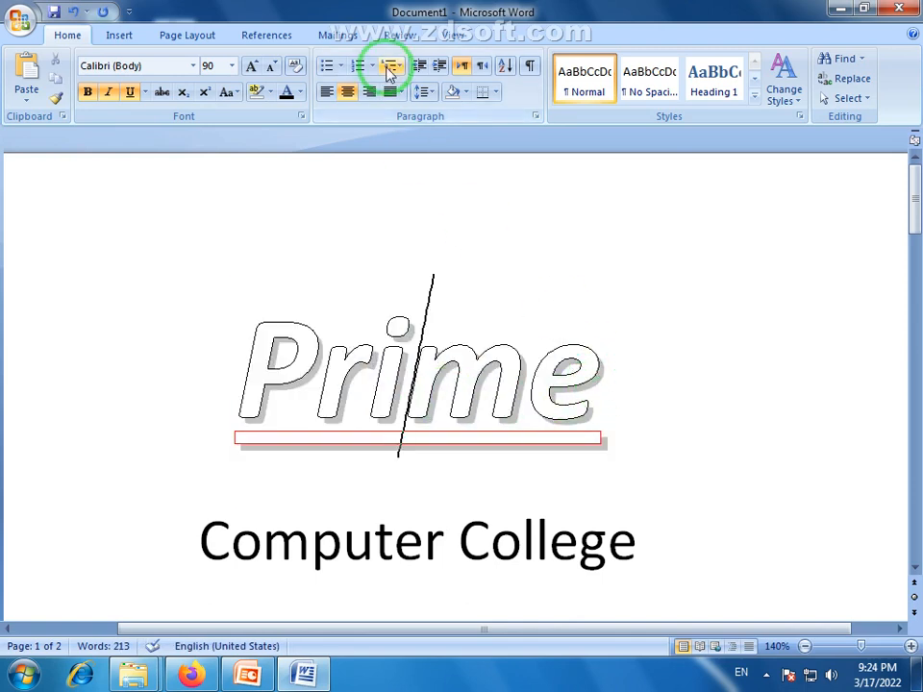
left_click_drag(636, 380, 227, 377)
left_click(269, 92)
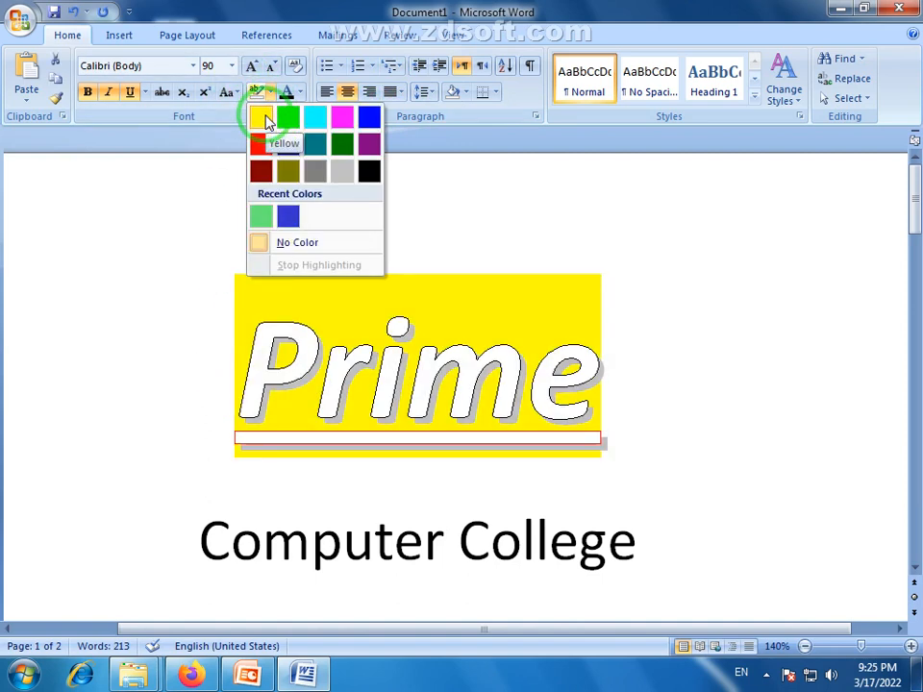
left_click(658, 381)
left_click(673, 378)
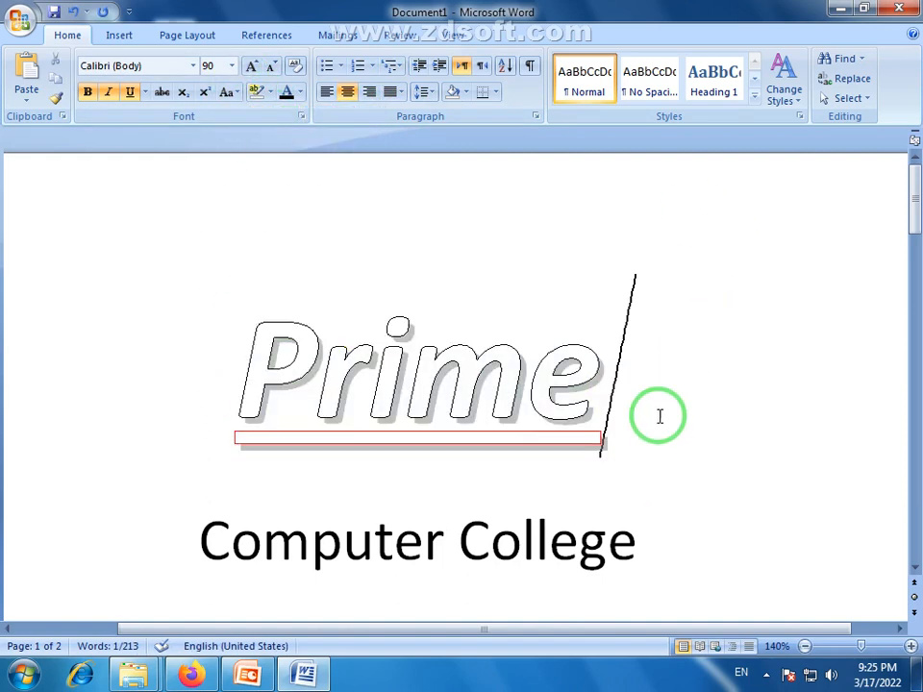
Try the Emboss and Engrave effects on "Prime" in the Font dialog, and apply only Small caps.
left_click_drag(640, 379, 234, 376)
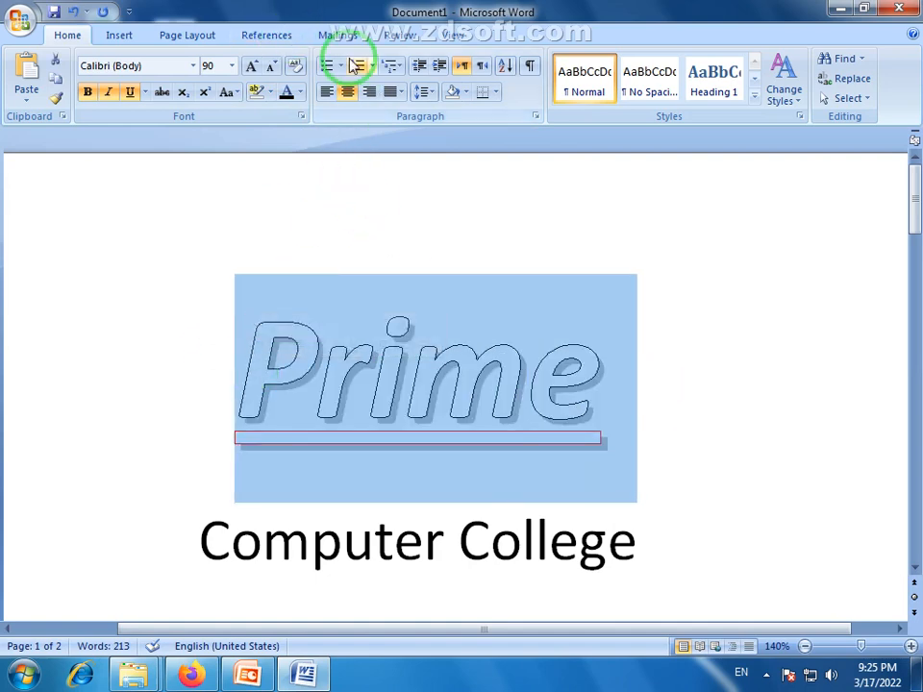
left_click(301, 115)
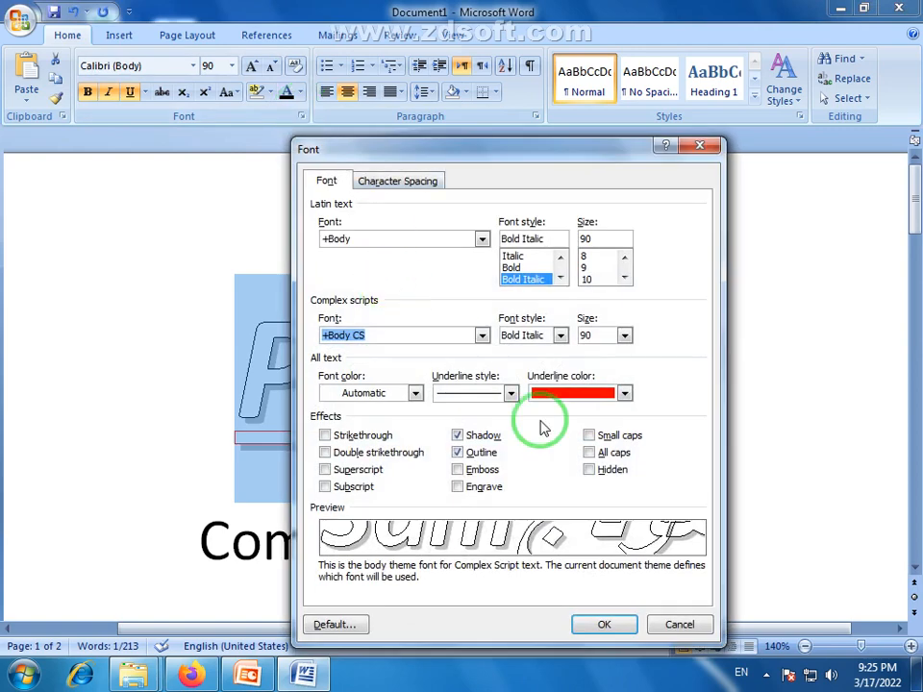
left_click(460, 471)
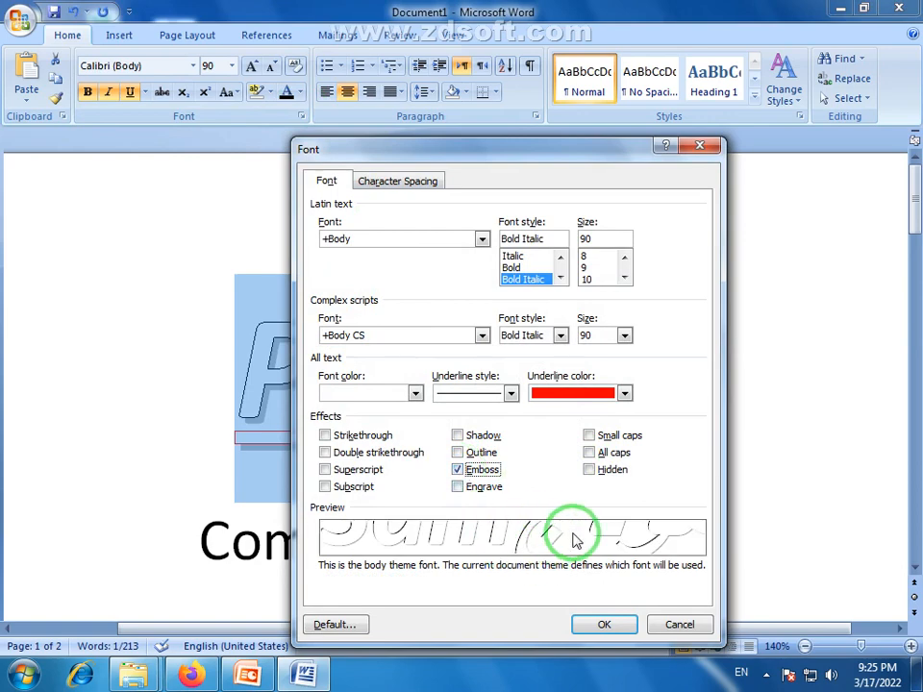
left_click(459, 487)
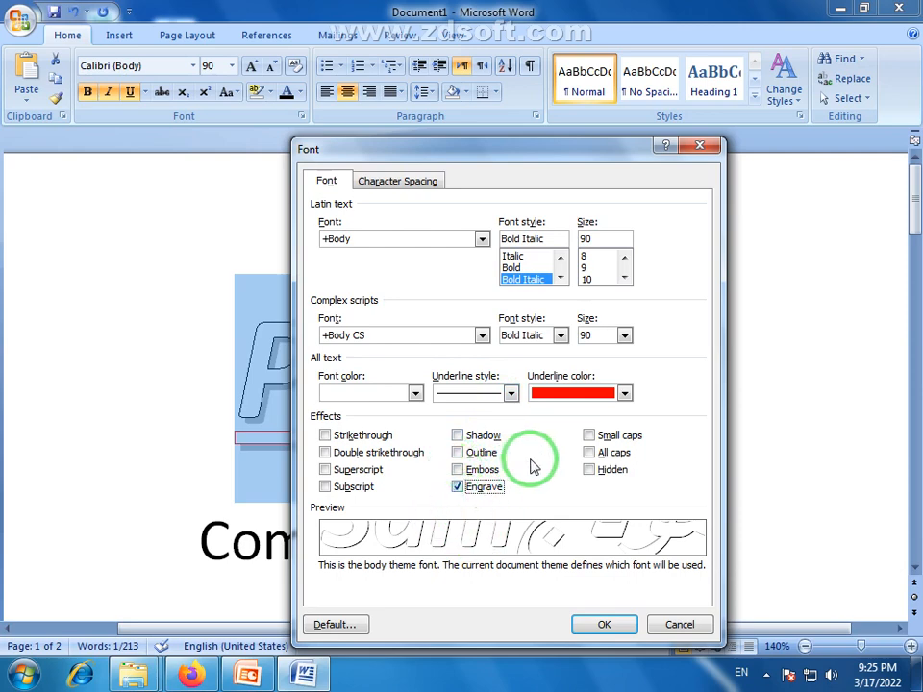
left_click(457, 487)
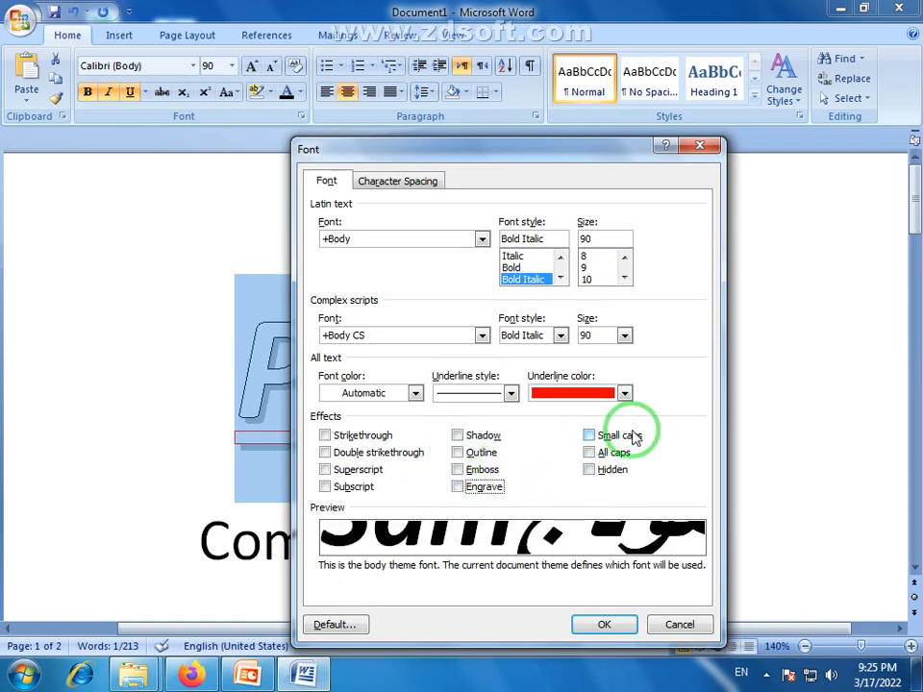
left_click(589, 436)
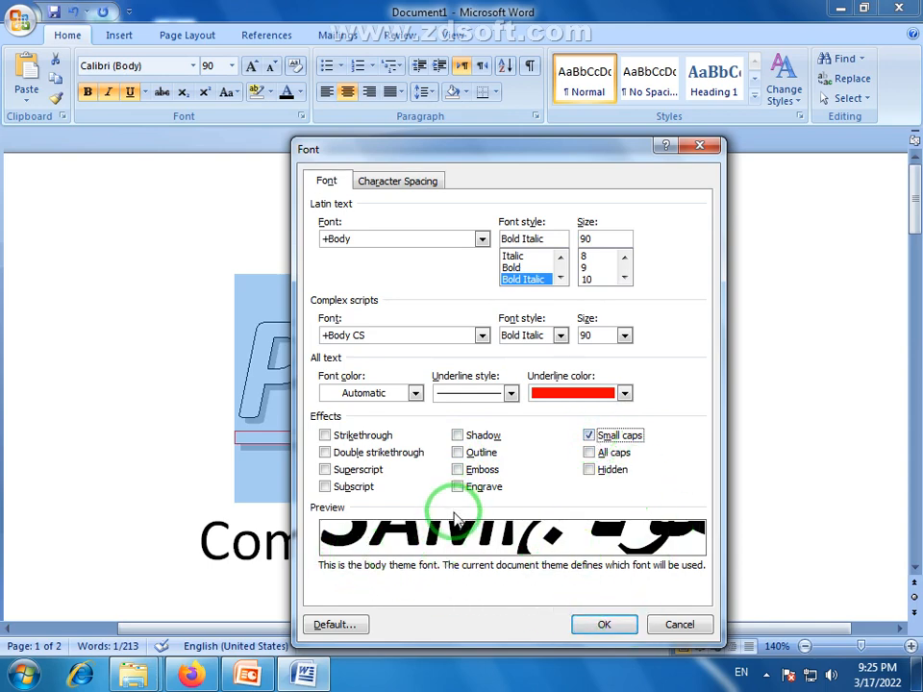
left_click(605, 625)
Compare the initial P with the small capitals in "Prime" and review the caps and Hidden options in the Font dialog.
left_click(422, 364)
left_click(272, 354)
left_click_drag(272, 354, 582, 378)
left_click(588, 384)
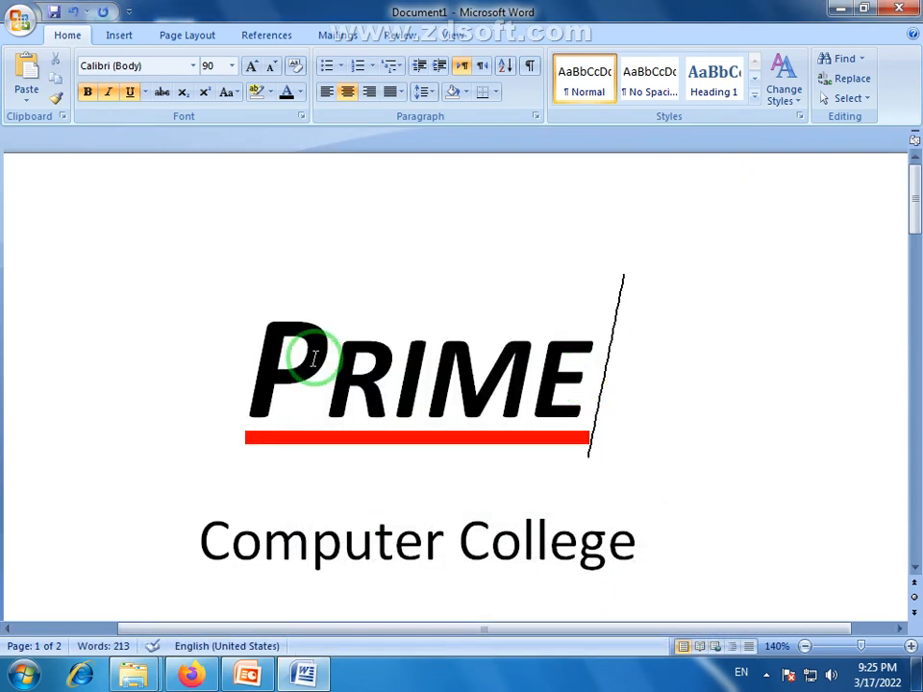
left_click_drag(319, 354, 257, 366)
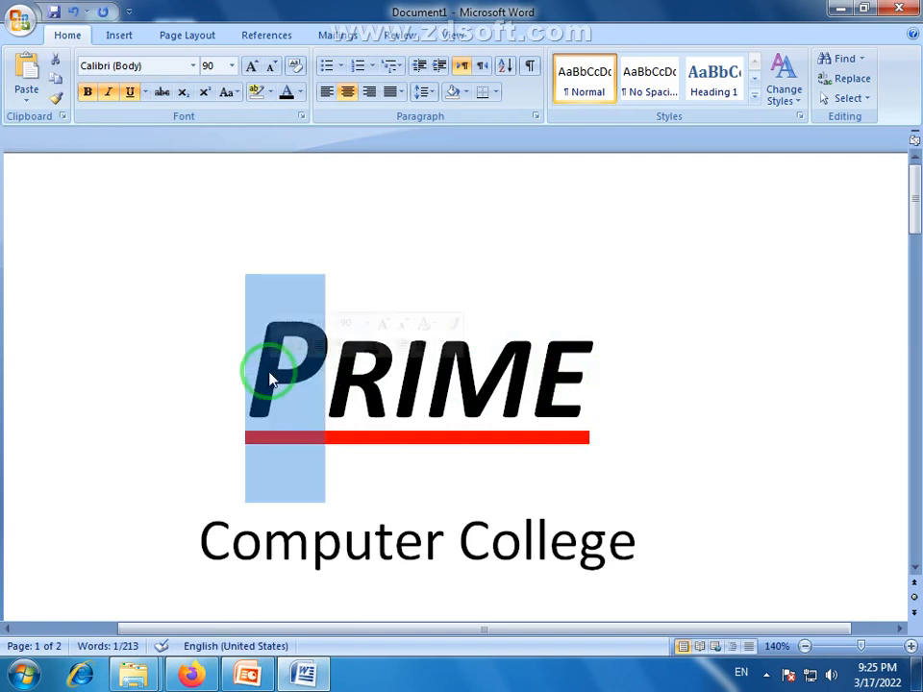
left_click(607, 389)
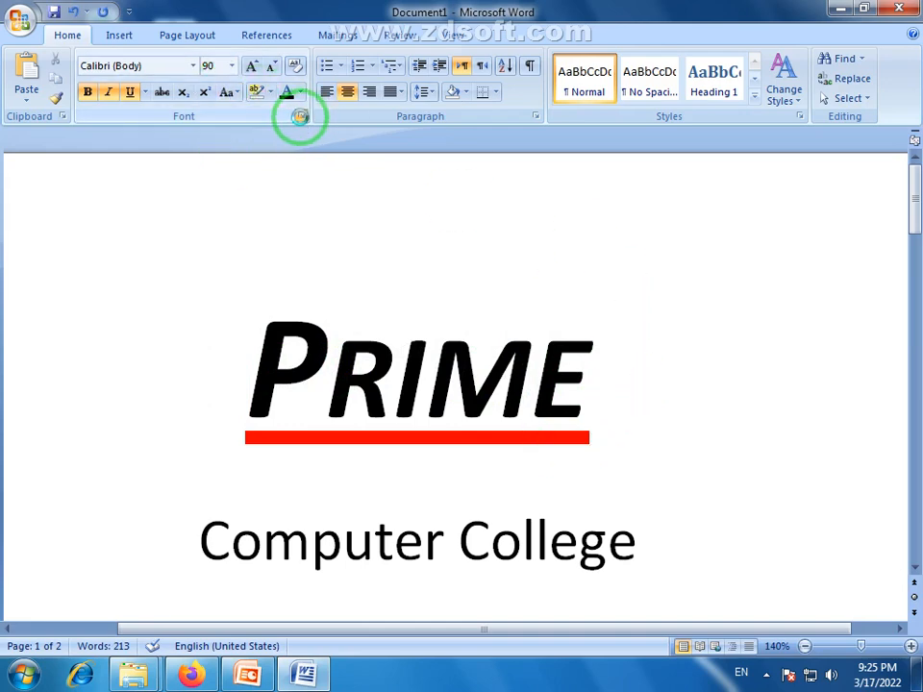
left_click(300, 115)
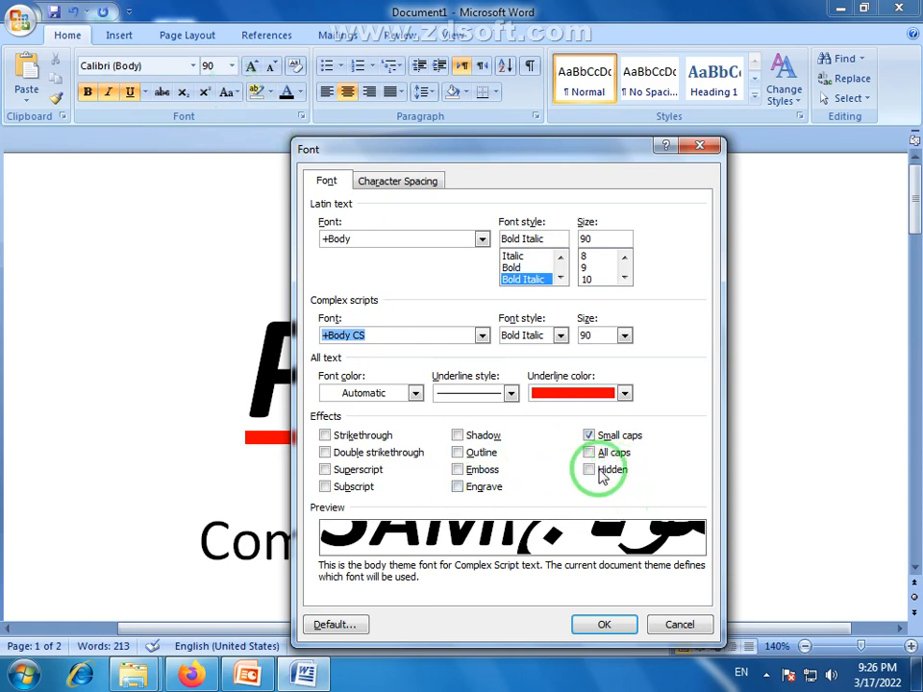
left_click(681, 624)
Duplicate the page 2 paragraph beginning "On the insert tab" directly below itself and remove the extra blank line.
left_click_drag(908, 191, 908, 445)
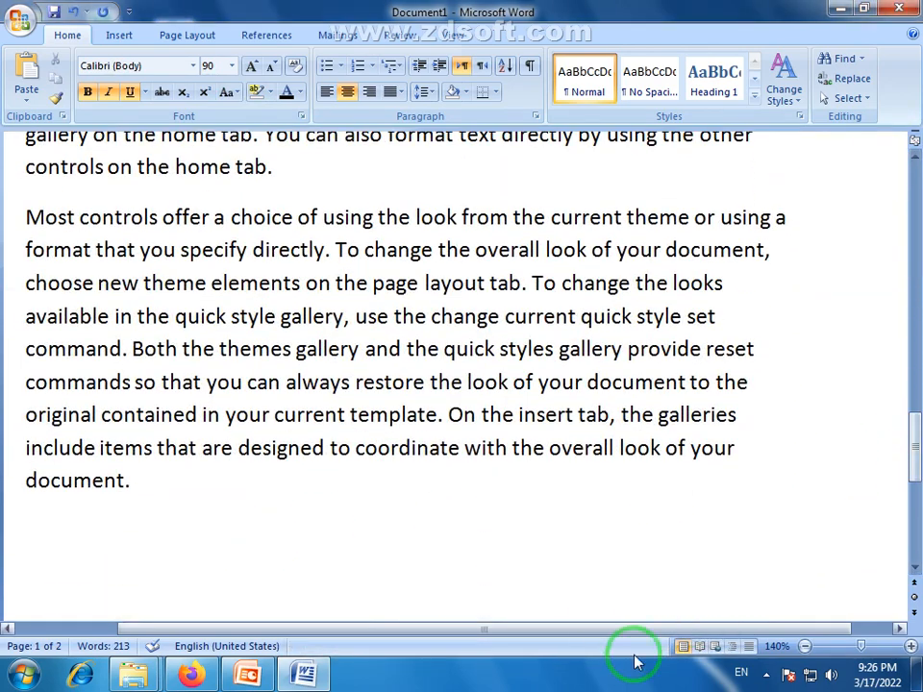
left_click(838, 645)
left_click_drag(458, 300, 288, 189)
right_click(406, 279)
left_click(422, 301)
left_click(418, 297)
key("Return")
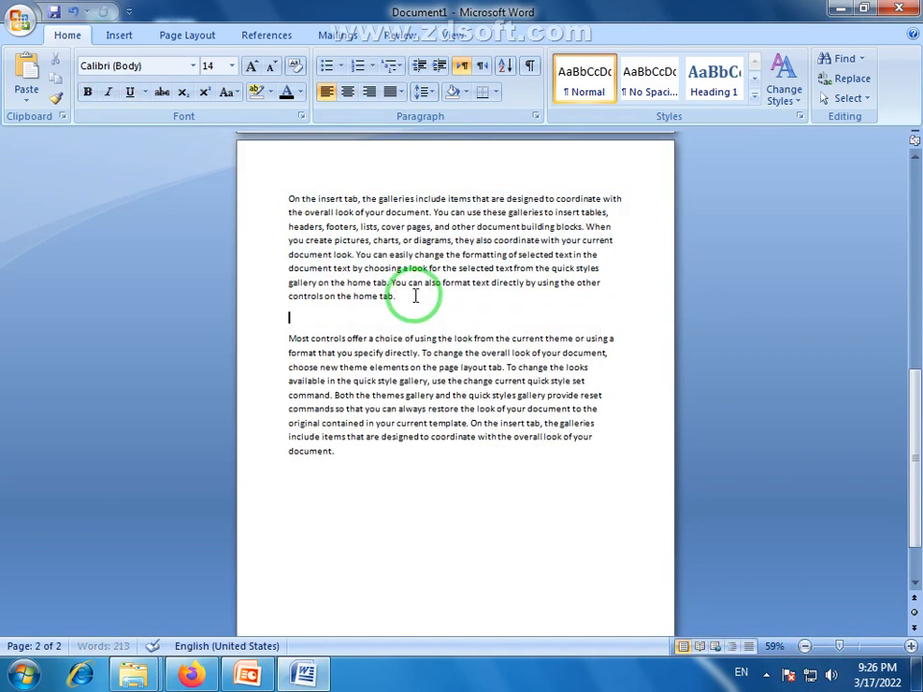
key("ctrl+v")
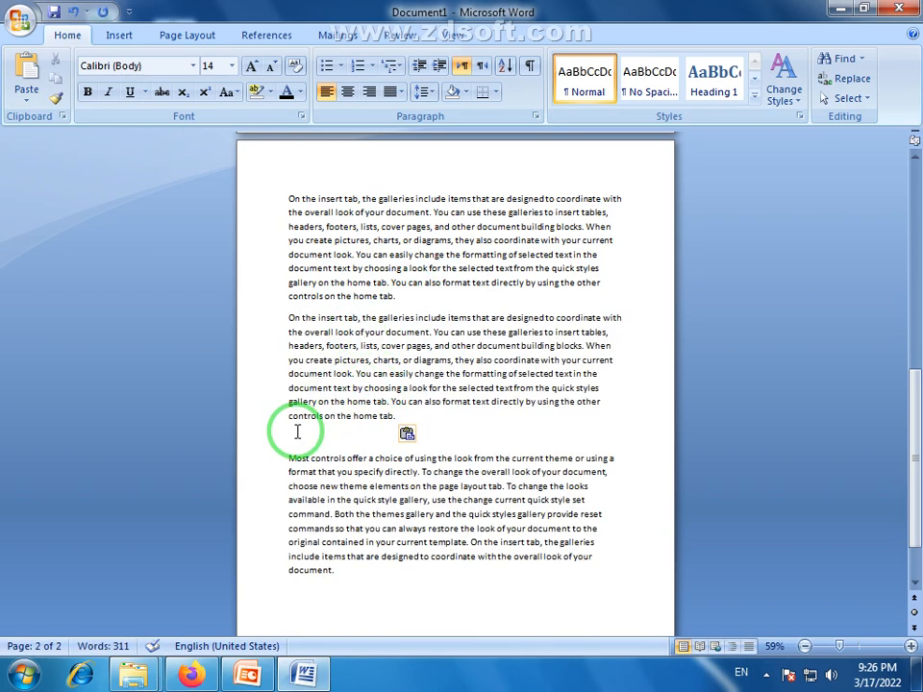
key("BackSpace")
Apply the Hidden font effect to the second copy of the page 2 paragraph beginning "On the insert tab".
left_click_drag(422, 416, 277, 328)
left_click(471, 401)
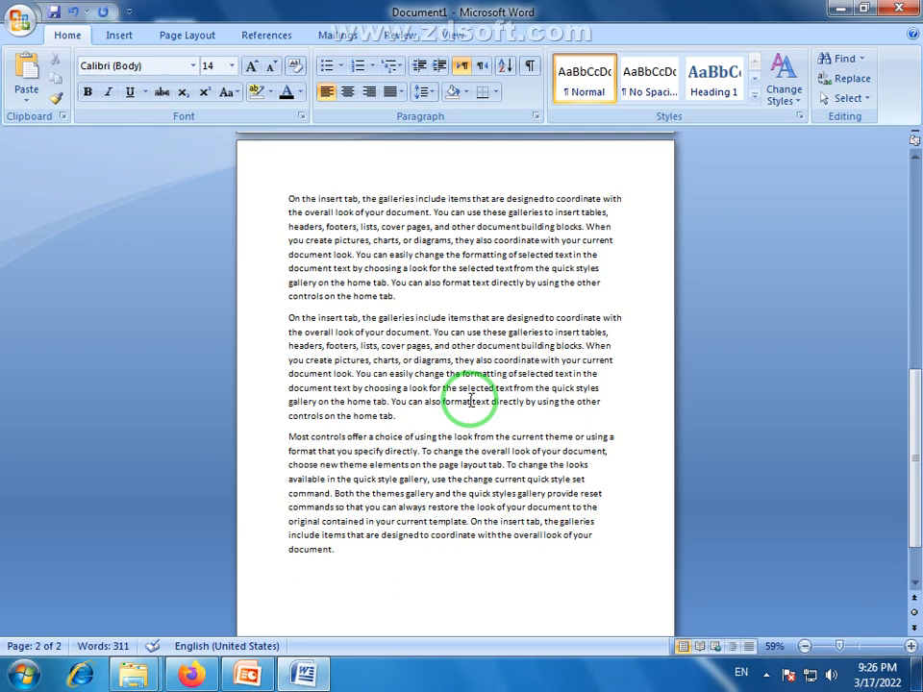
left_click_drag(412, 417, 287, 329)
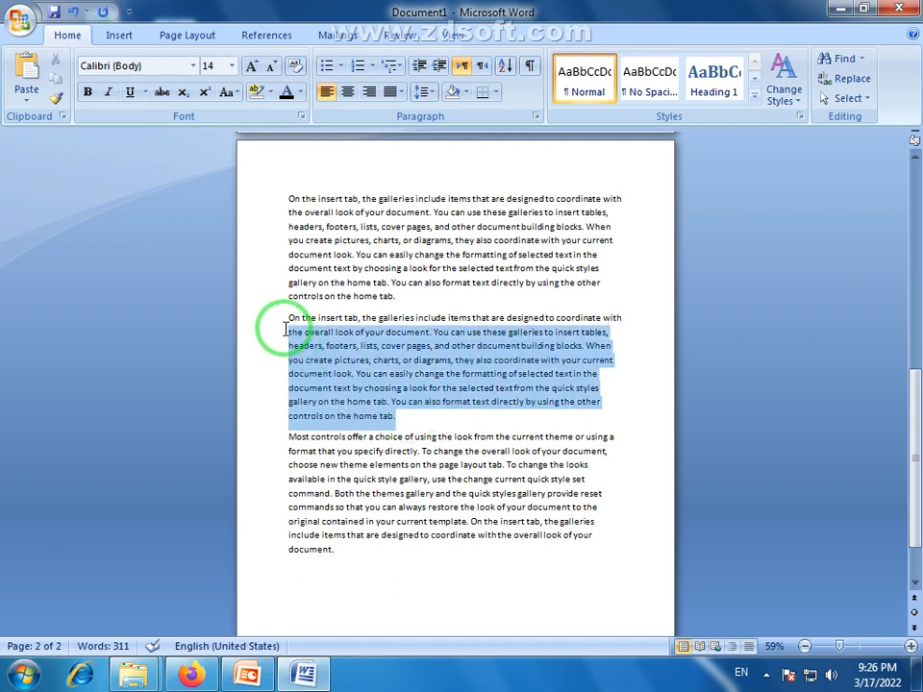
left_click(310, 368)
left_click_drag(397, 417, 288, 317)
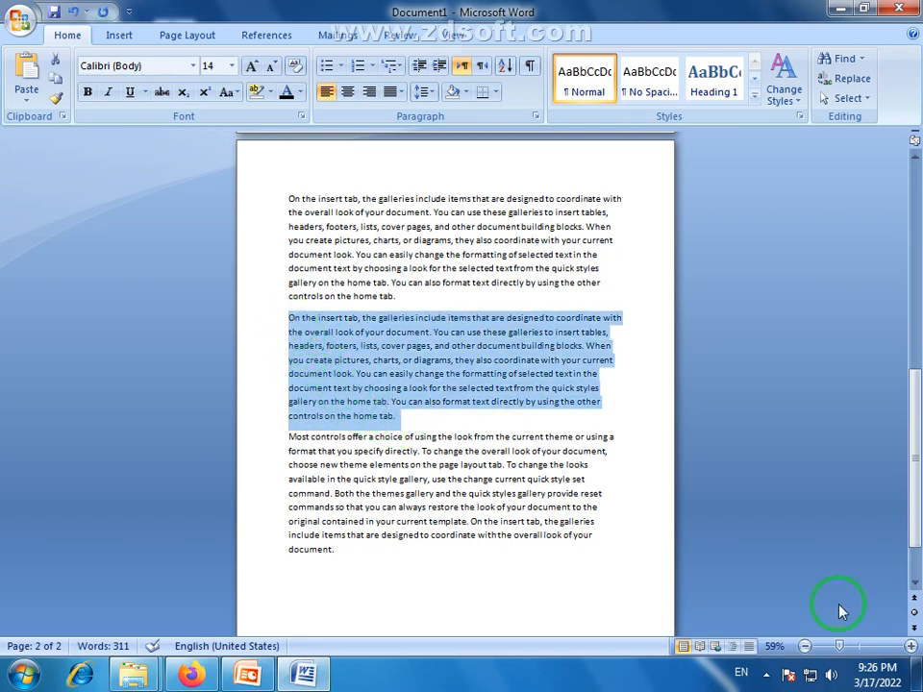
left_click(910, 646)
left_click(911, 646)
left_click(910, 646)
left_click(910, 646)
left_click(910, 646)
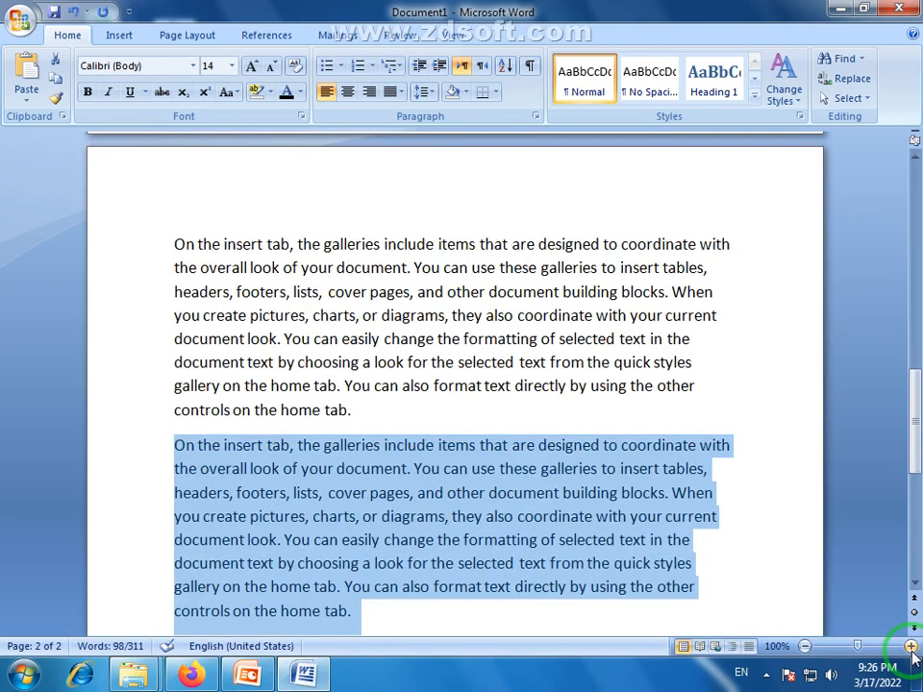
scroll(908, 410, "down", 2)
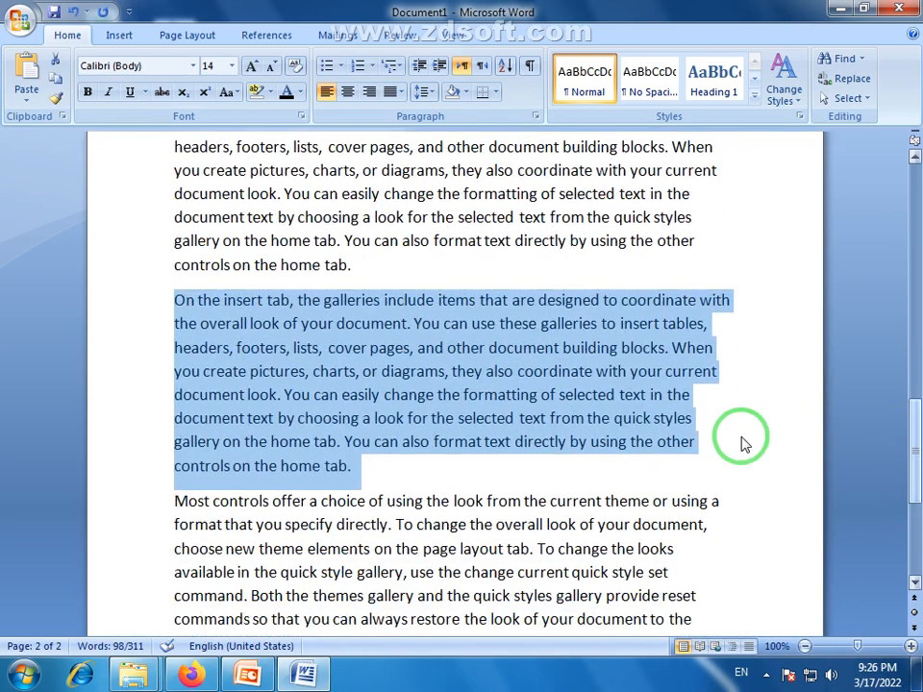
left_click(379, 459)
left_click_drag(374, 461, 169, 305)
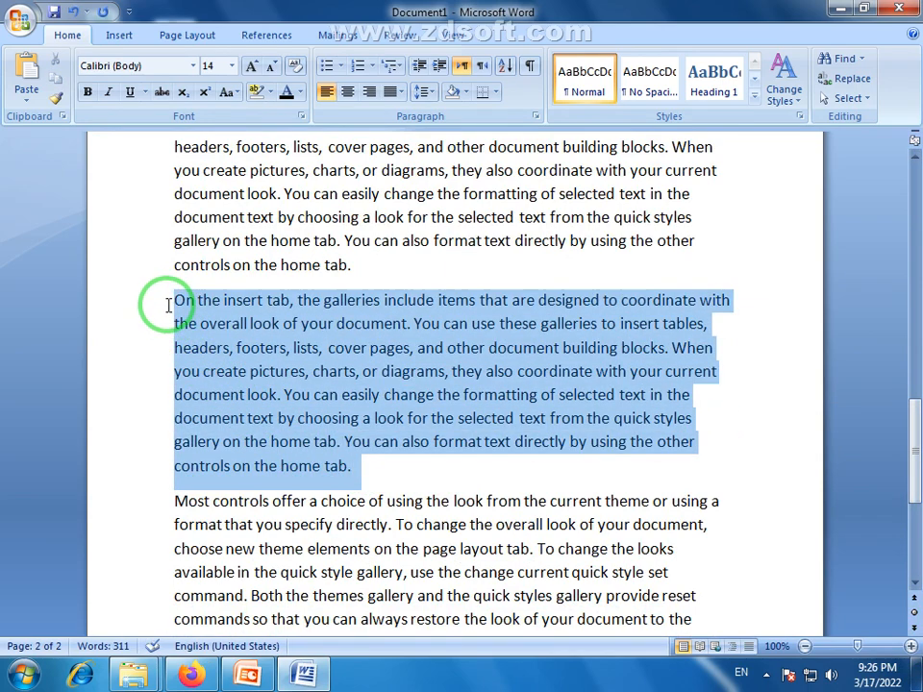
left_click(302, 112)
left_click_drag(556, 163, 478, 128)
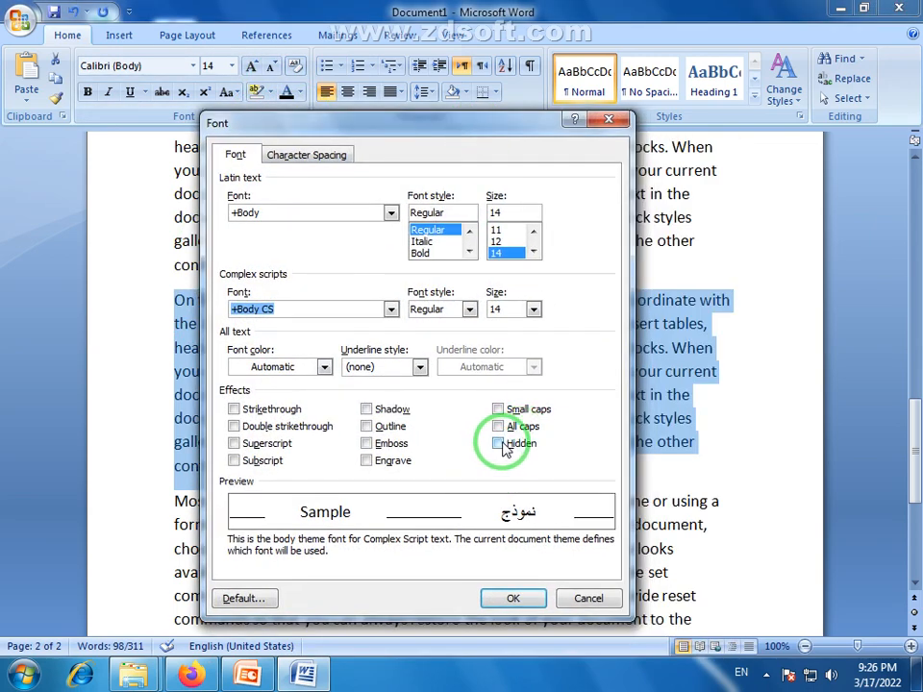
left_click(498, 444)
left_click(512, 598)
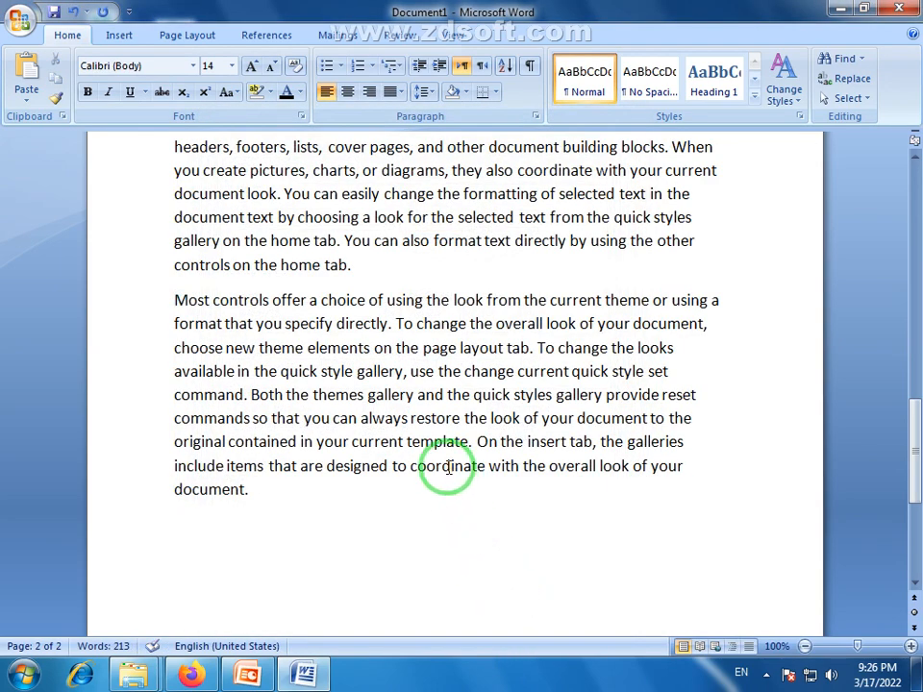
Examine the remaining page 2 paragraphs around the hidden text and review the Hidden option in the Font dialog without changes.
scroll(447, 463, "up", 2)
scroll(305, 472, "down", 2)
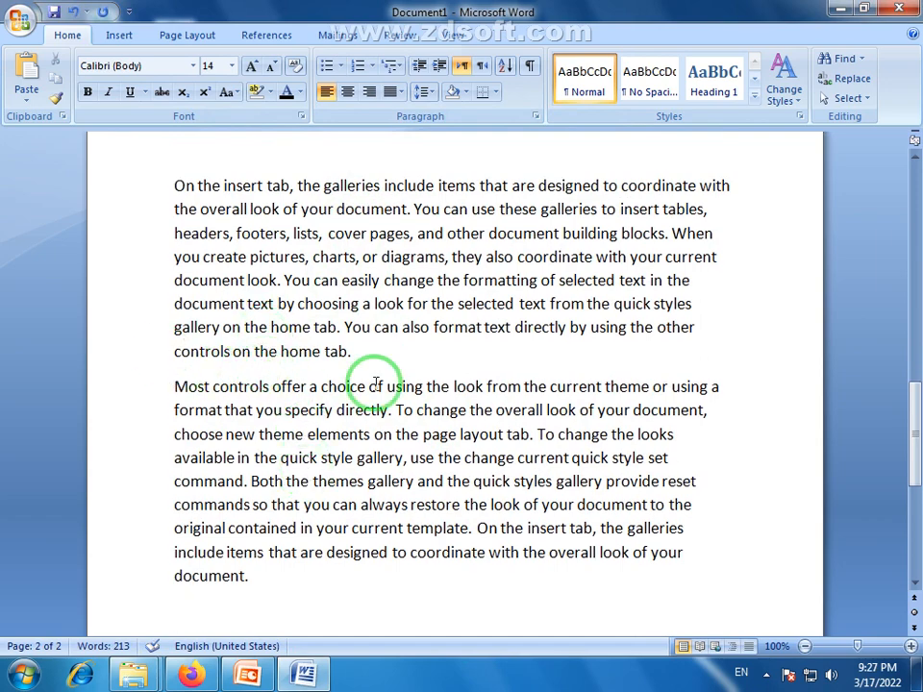
left_click_drag(274, 587, 190, 189)
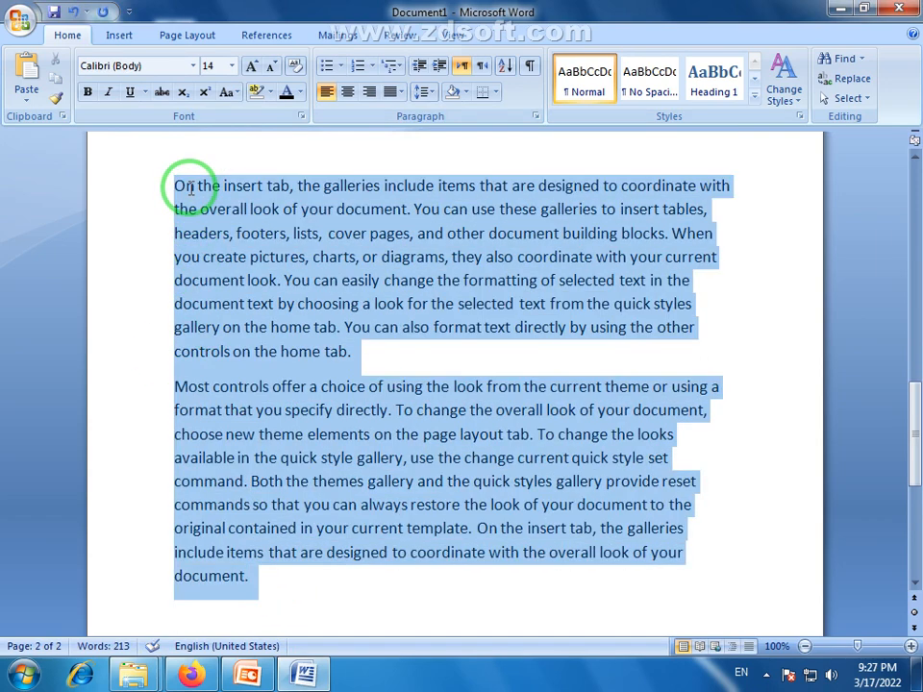
left_click(309, 327)
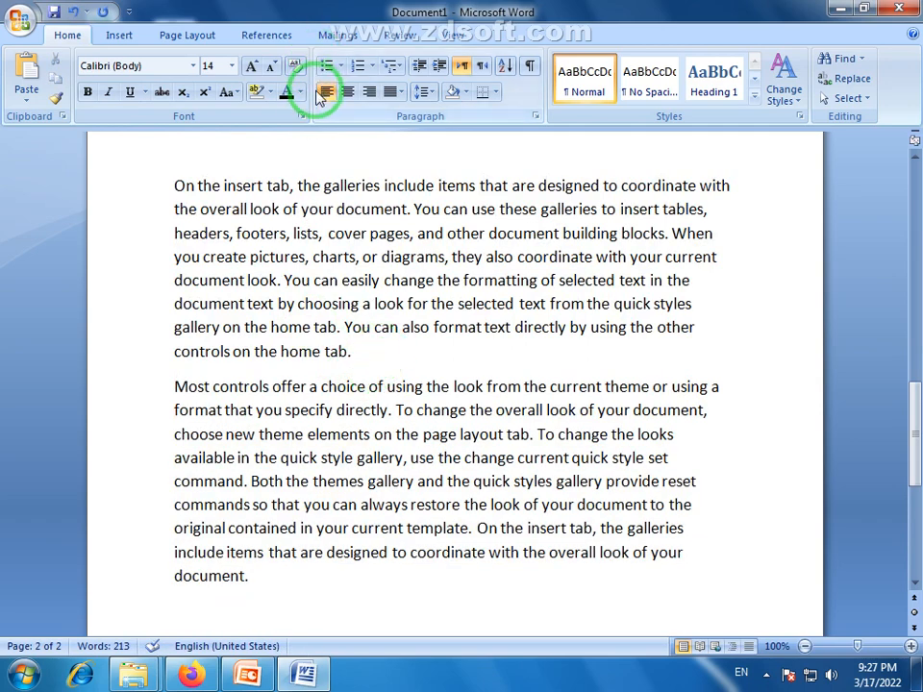
left_click(302, 120)
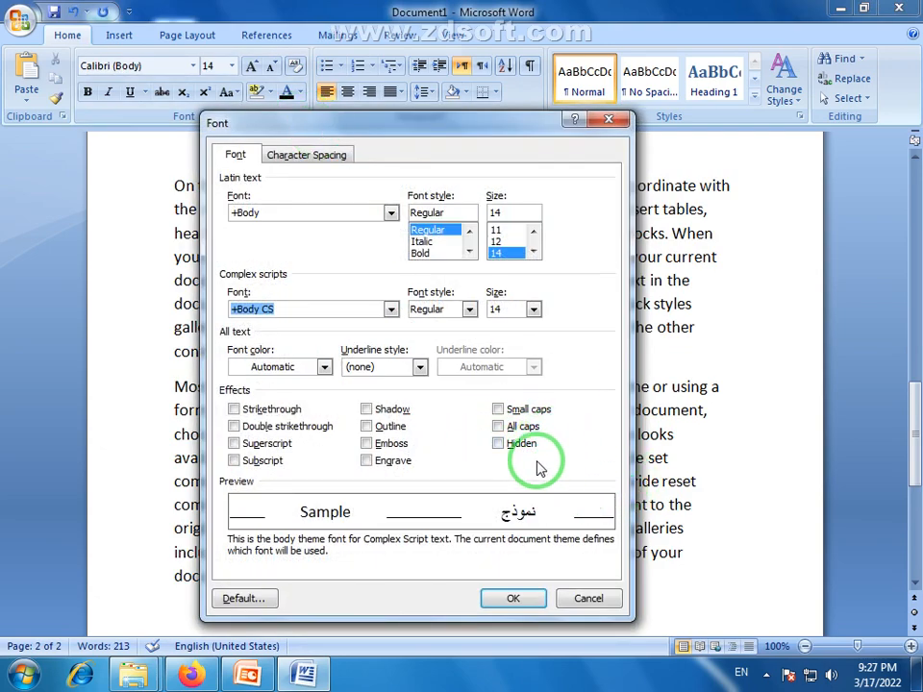
left_click(586, 599)
left_click_drag(176, 386, 278, 578)
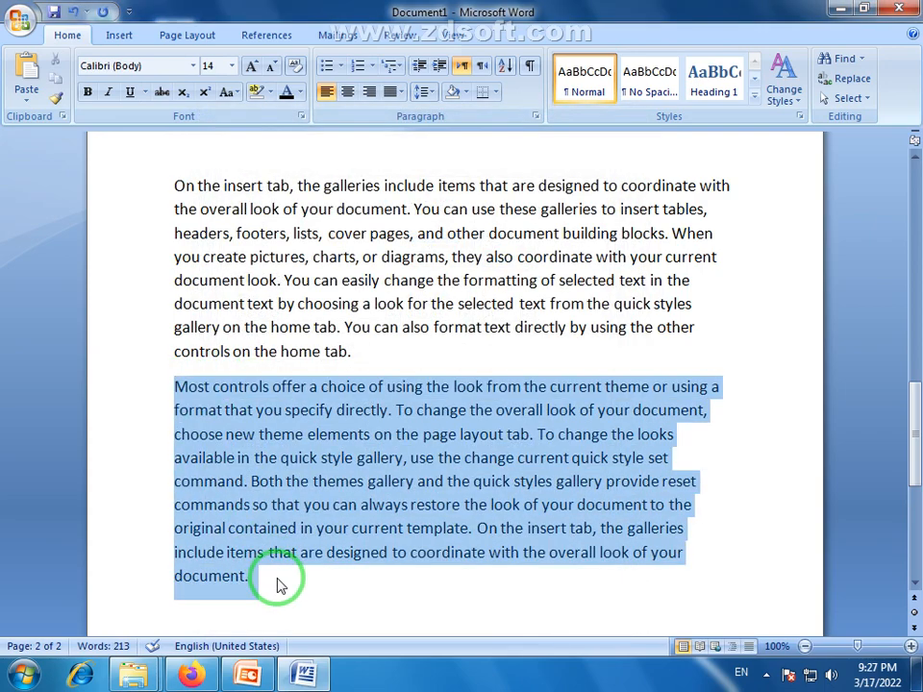
left_click(394, 346)
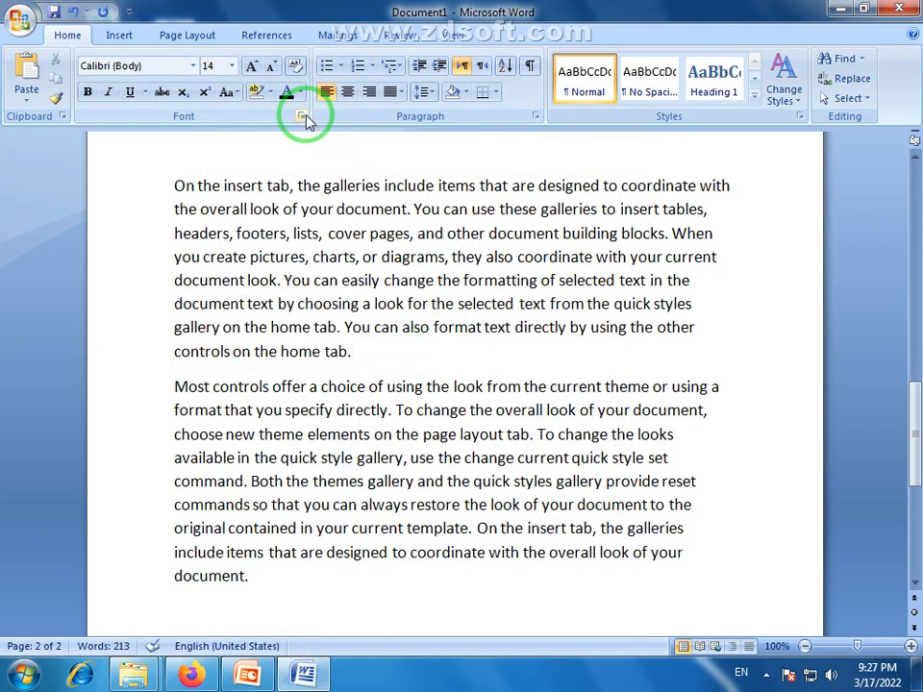
left_click(304, 116)
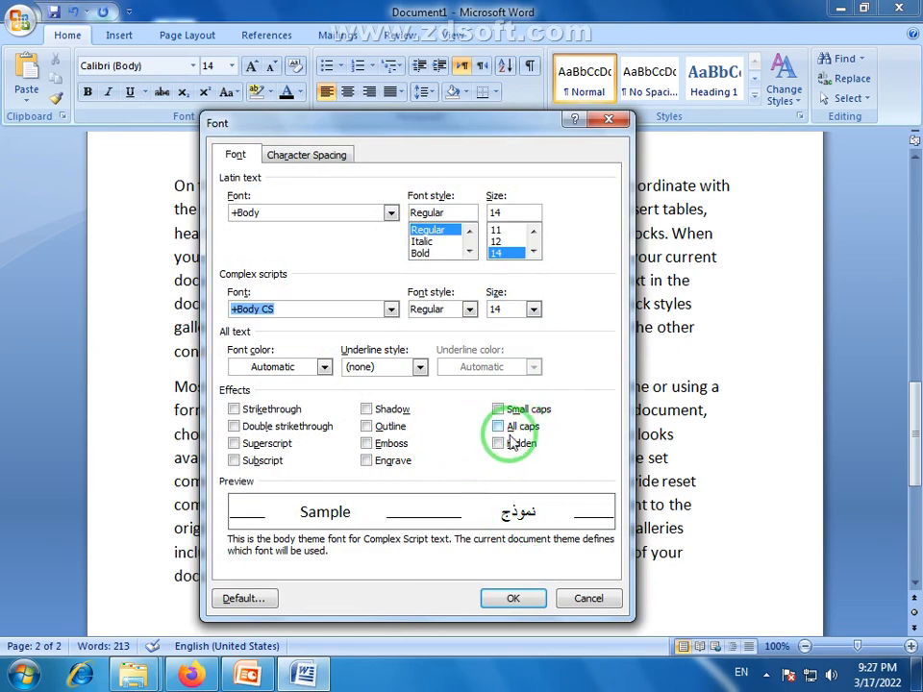
left_click(588, 598)
left_click_drag(272, 575, 181, 162)
left_click(240, 232)
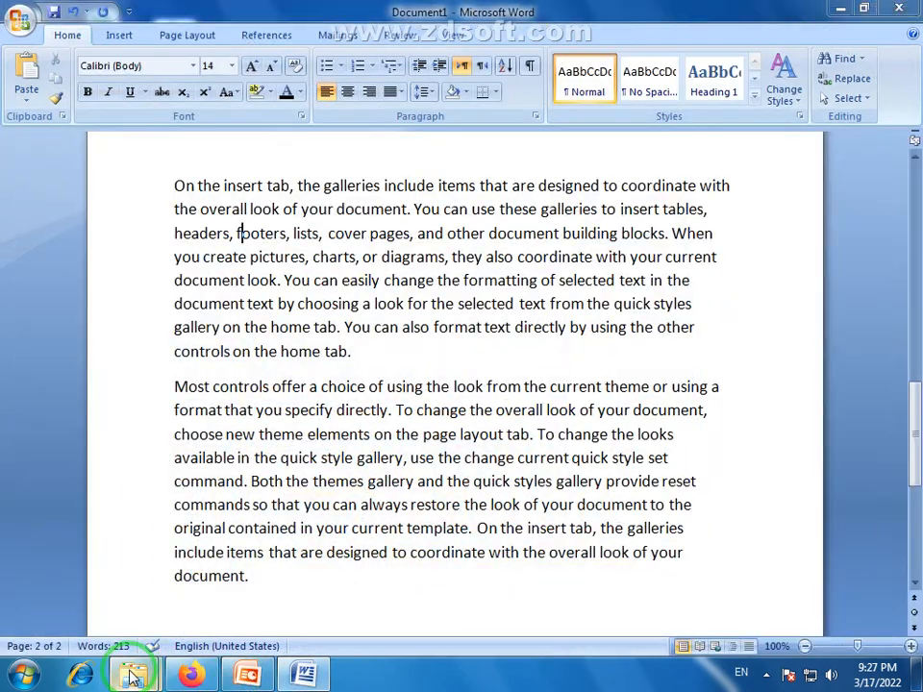
Switch to Windows Explorer and open the presentation ایم ایس ورڈ.pptx from the MS Word folder under D:\PRIME\Prime Computer College\My Book.
mouse_move(132, 677)
left_click(169, 568)
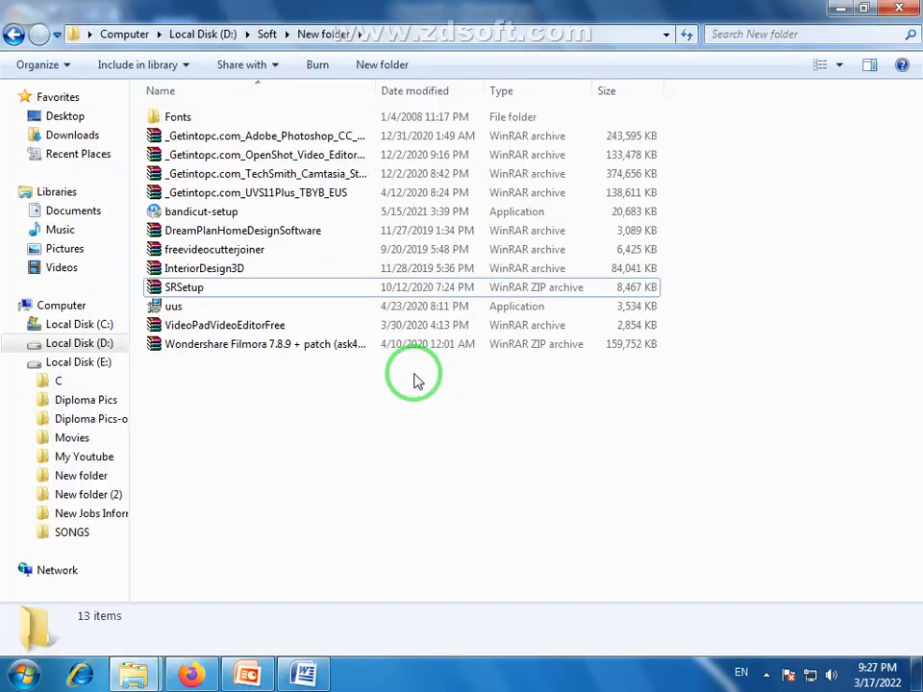
left_click(81, 350)
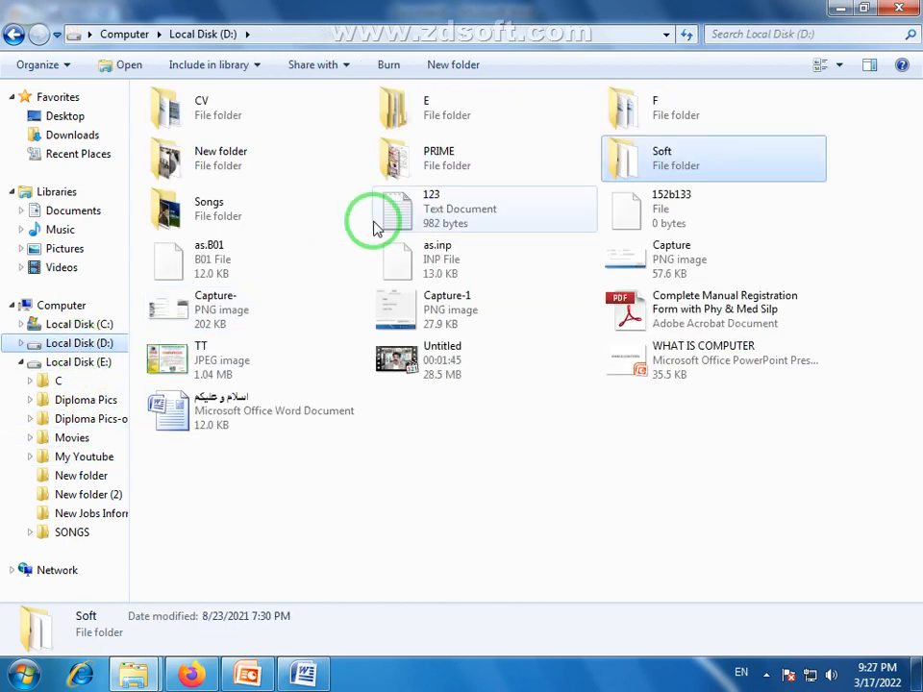
double_click(409, 152)
double_click(264, 174)
double_click(173, 234)
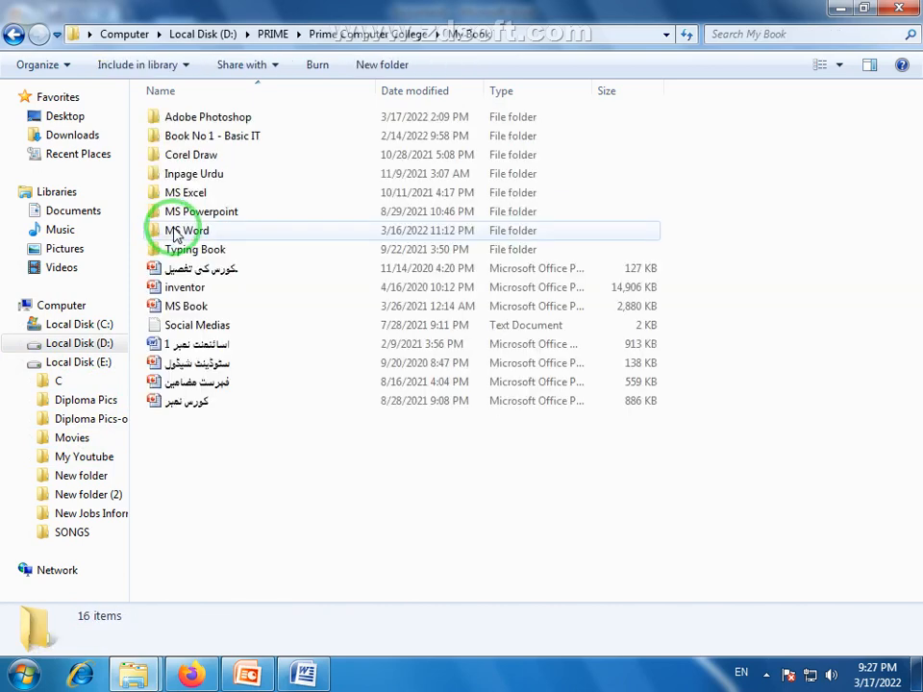
double_click(192, 231)
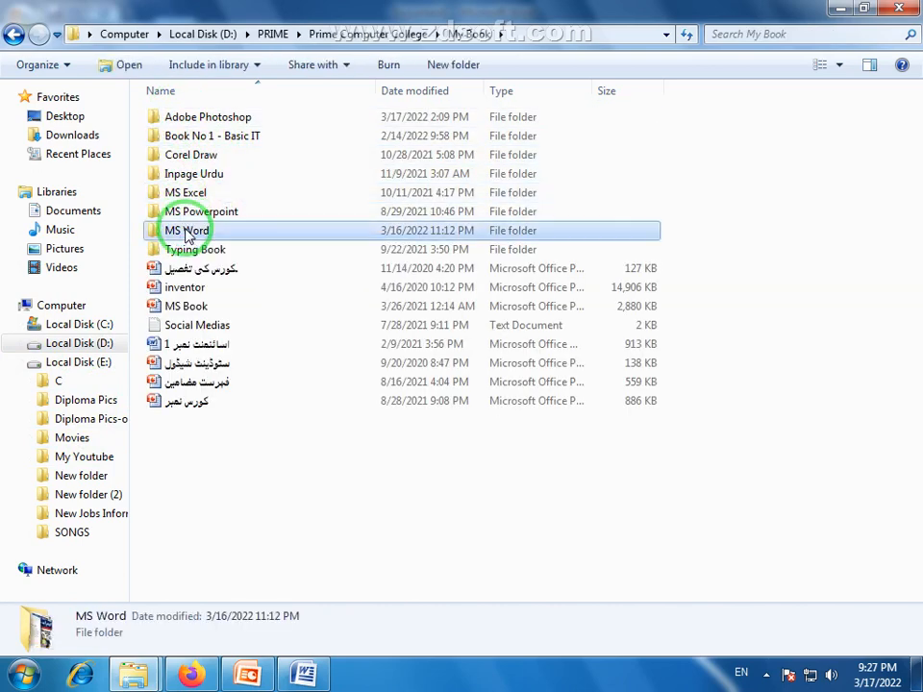
left_click(363, 137)
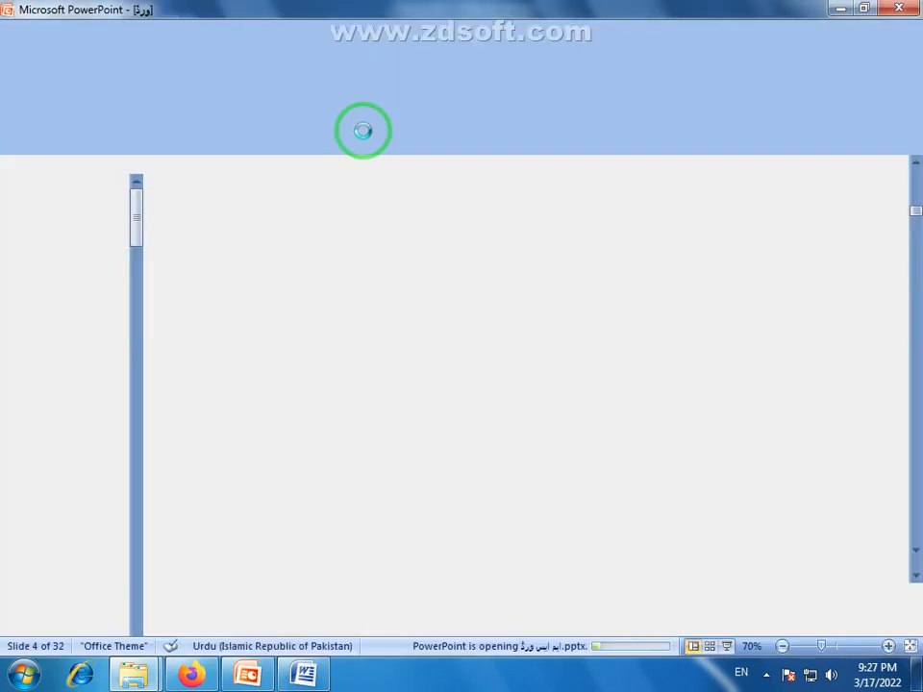
Browse the slides for the page that introduces Word's Font box and display slide 13 from its heading.
scroll(91, 426, "down", 3)
scroll(91, 425, "down", 18)
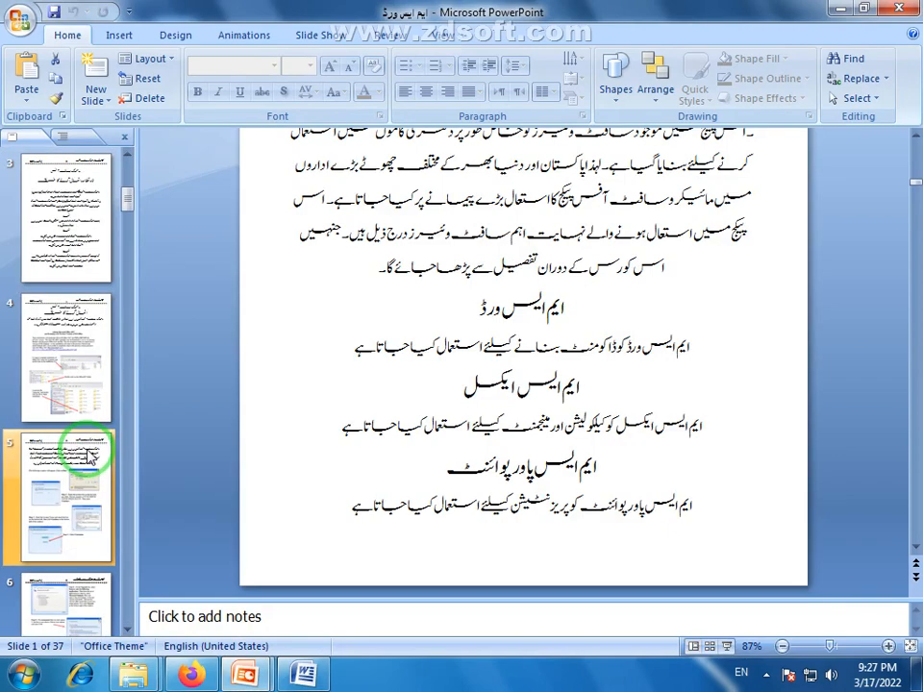
scroll(85, 433, "down", 3)
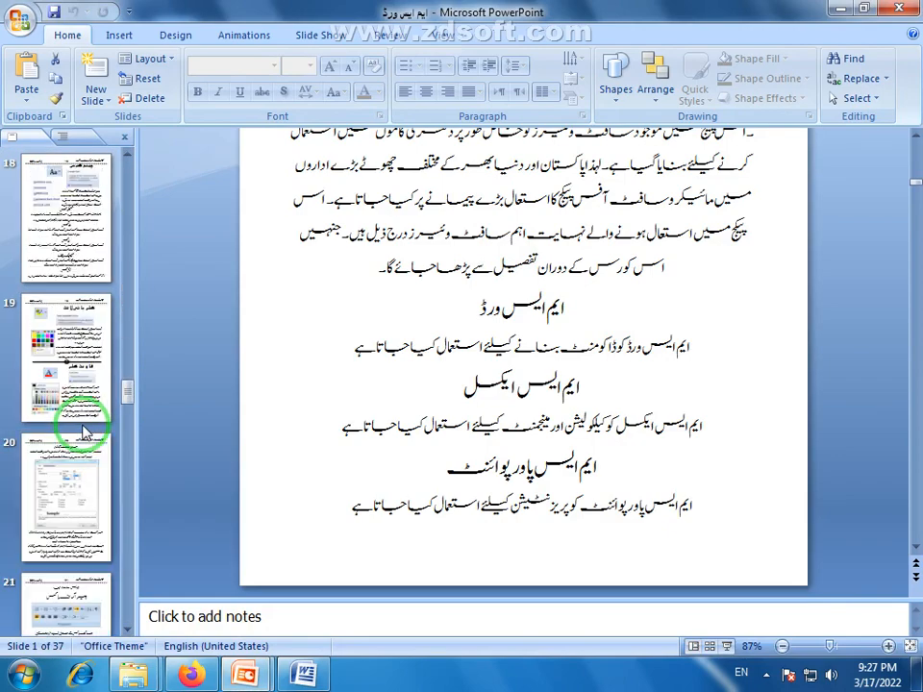
scroll(85, 433, "down", 4)
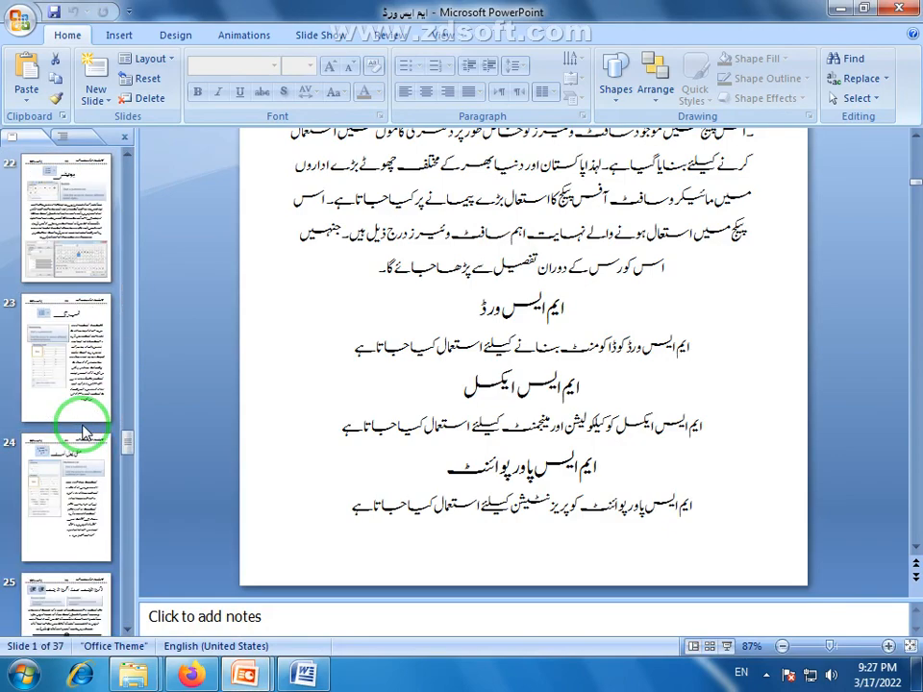
scroll(85, 432, "up", 3)
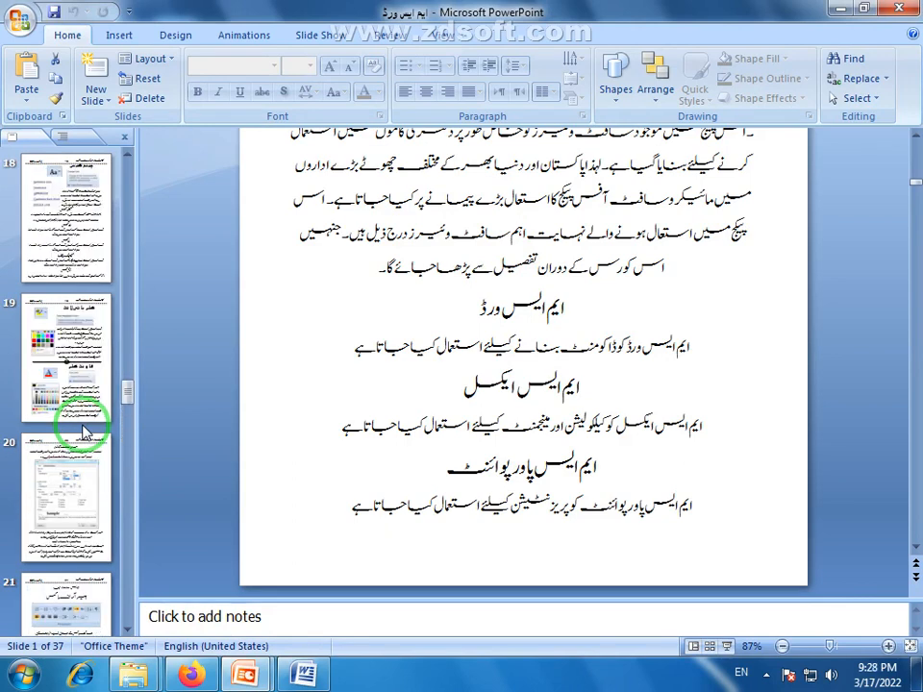
scroll(85, 433, "up", 2)
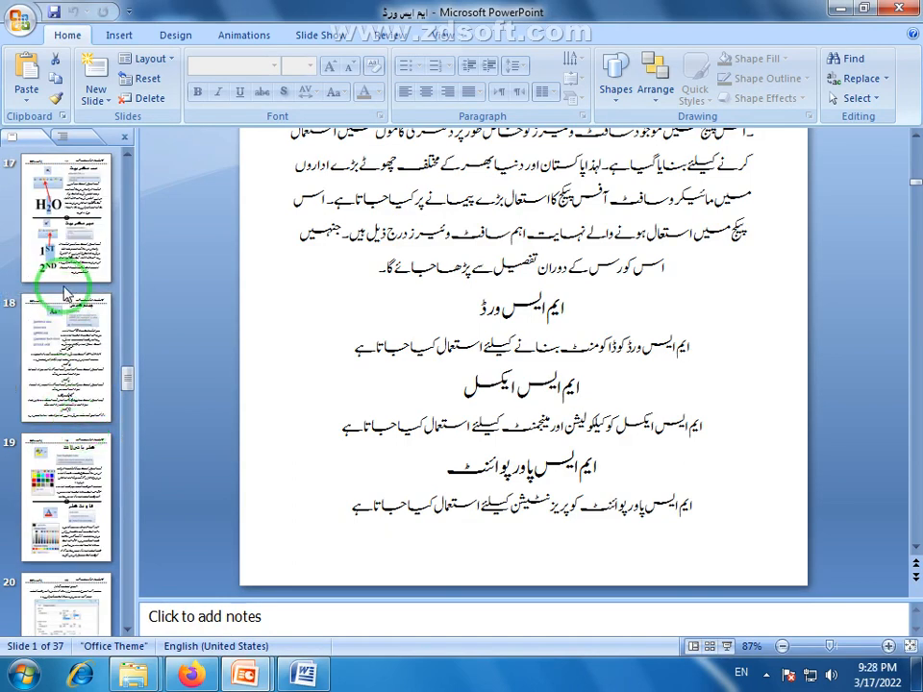
scroll(67, 296, "up", 5)
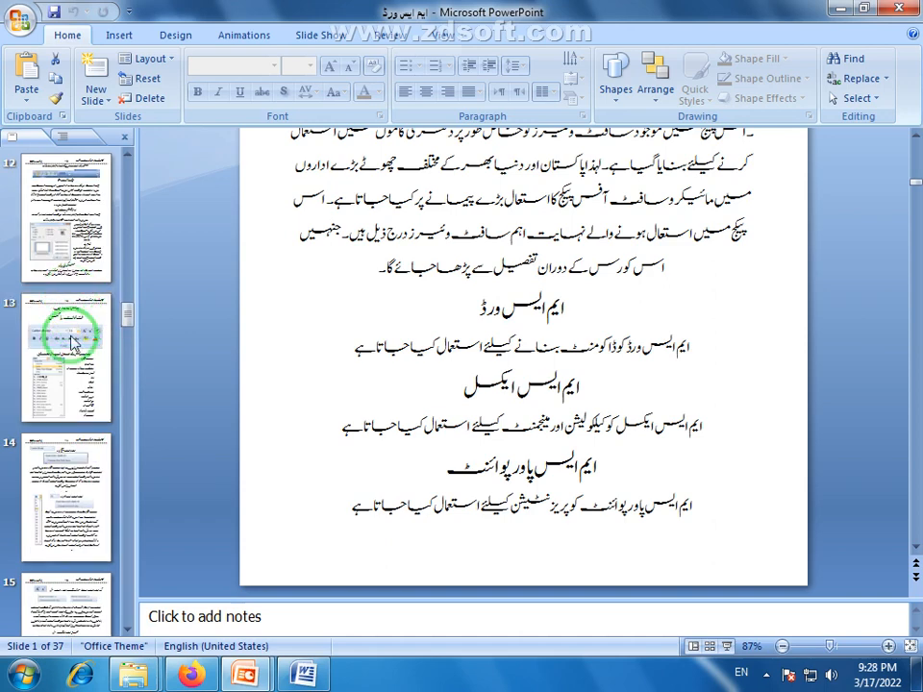
left_click(70, 300)
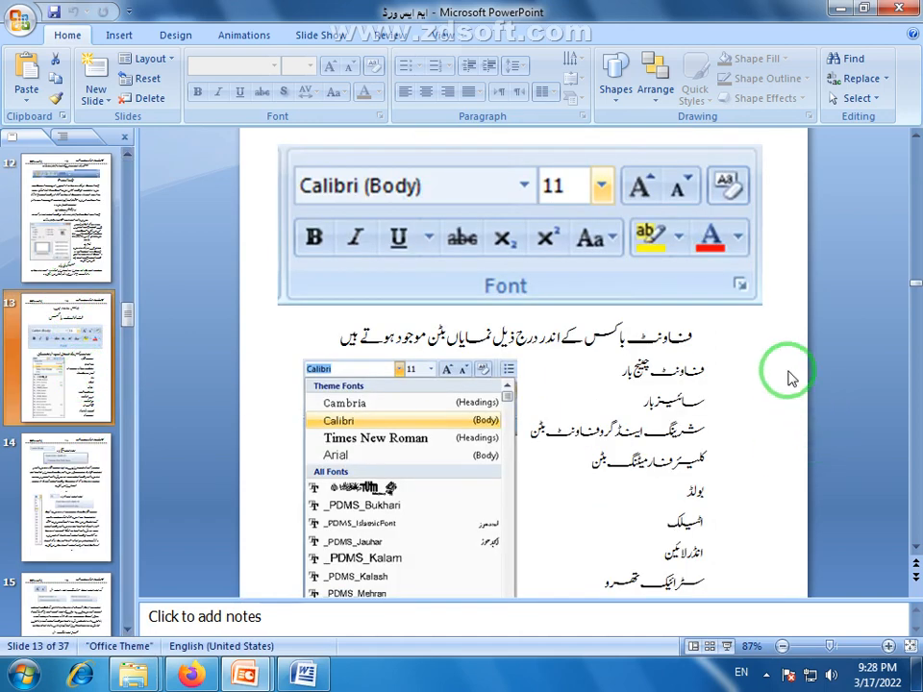
scroll(762, 229, "up", 3)
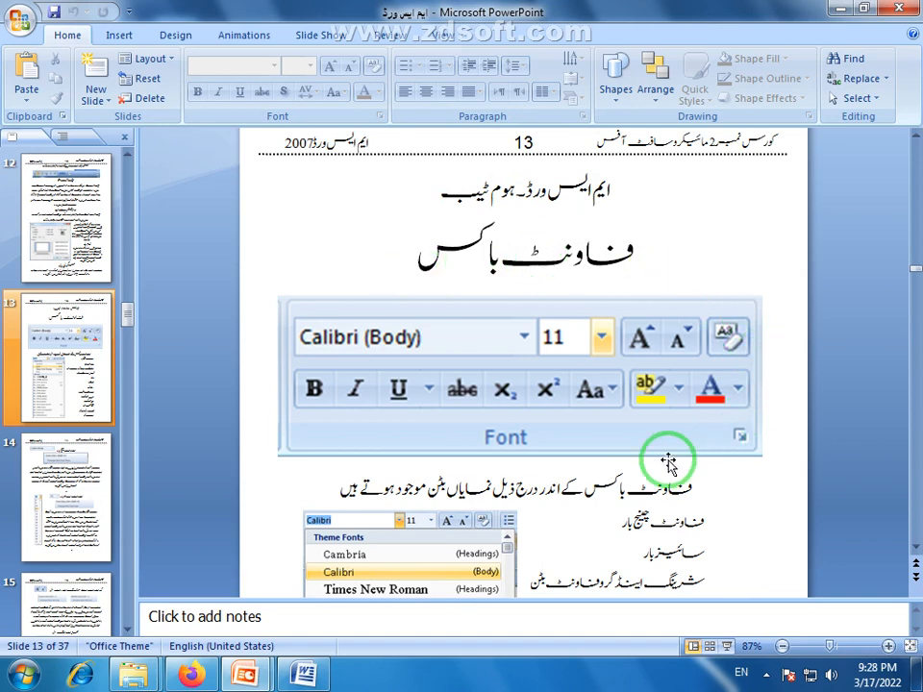
Enlarge slide 13 to 100% and read through its list of Font box buttons, then review the Office Button text on slide 10.
left_click(888, 646)
left_click(888, 646)
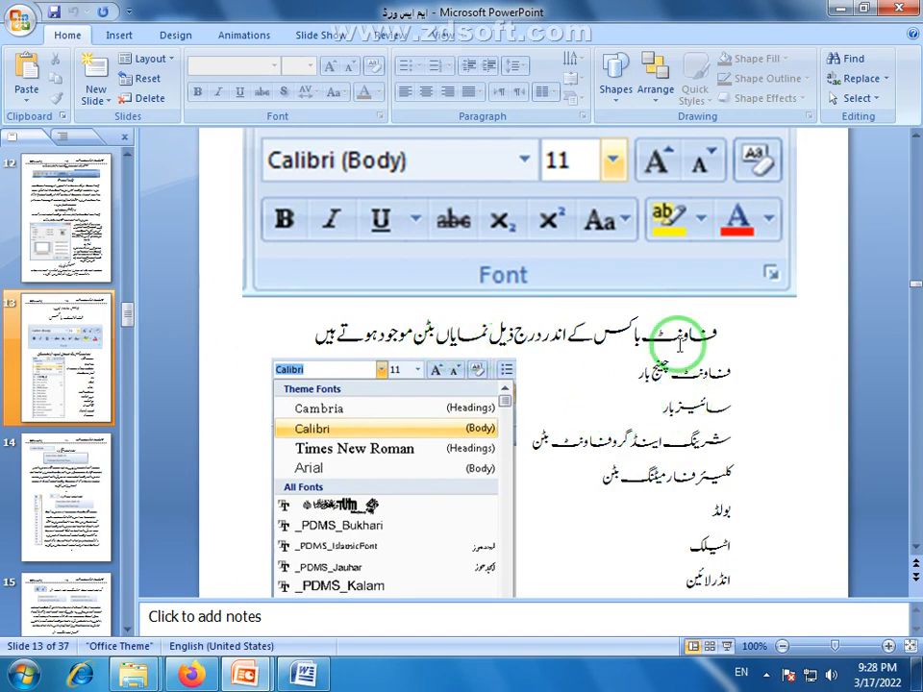
scroll(738, 383, "down", 1)
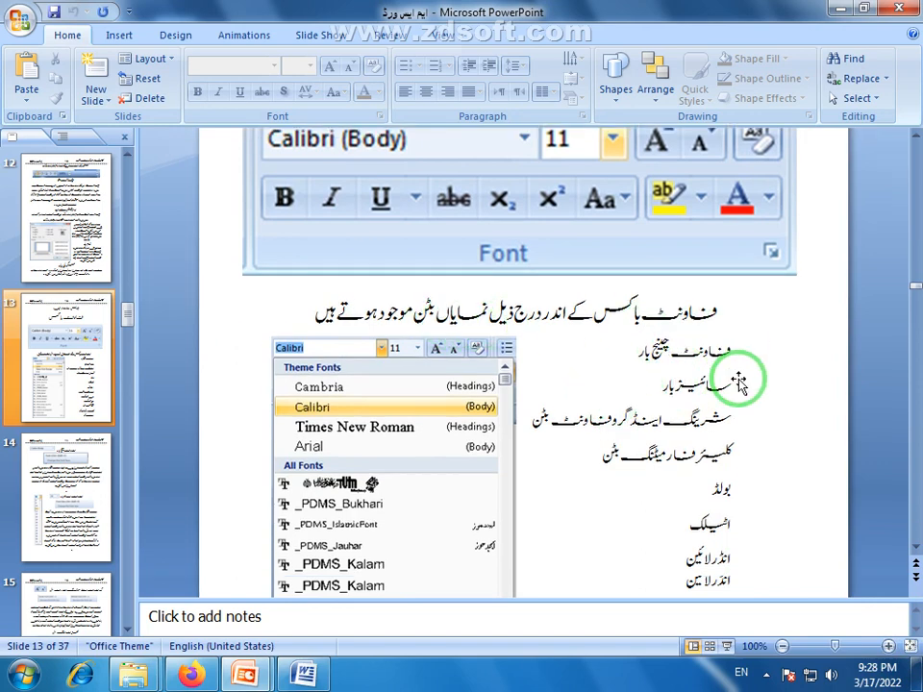
scroll(738, 382, "down", 2)
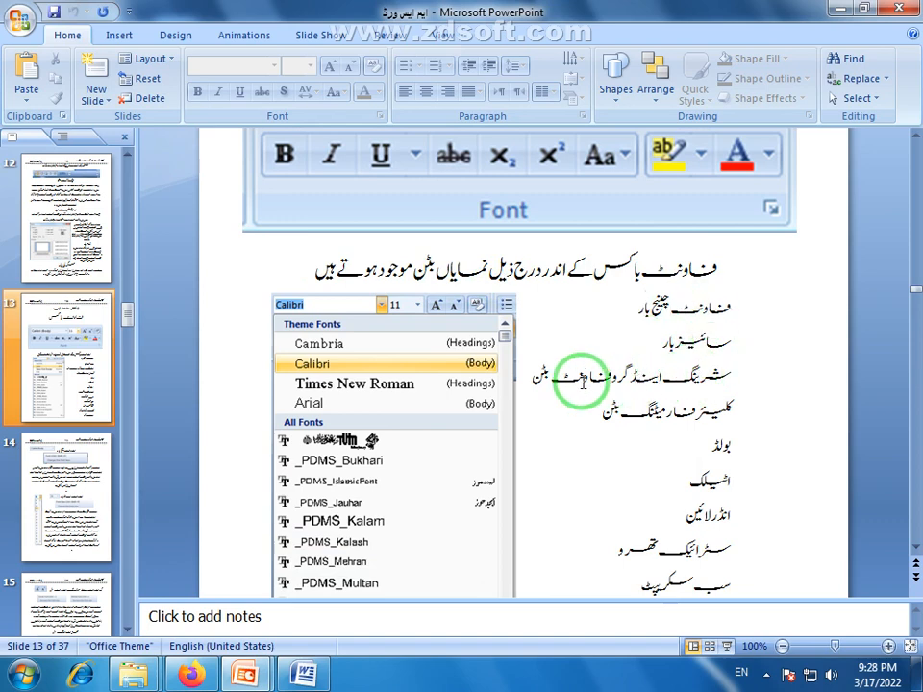
scroll(751, 387, "down", 7)
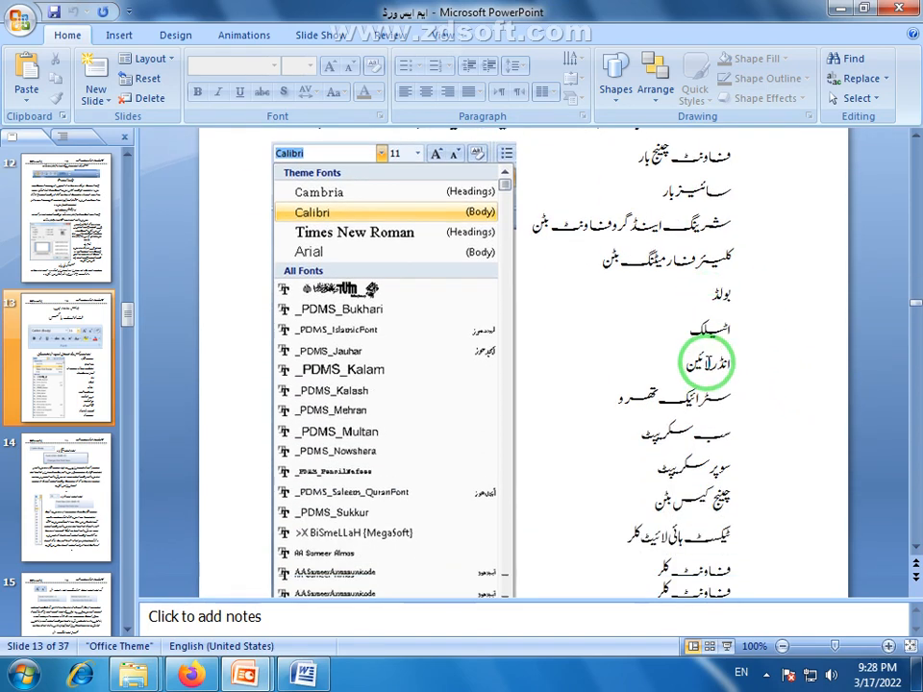
scroll(707, 363, "down", 3)
scroll(706, 364, "up", 4)
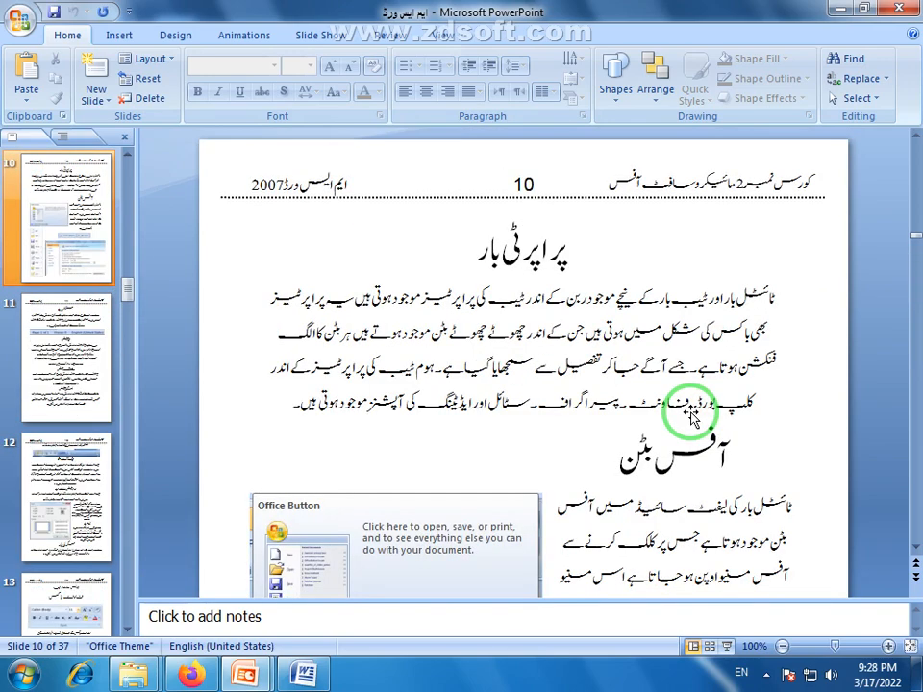
scroll(588, 424, "down", 5)
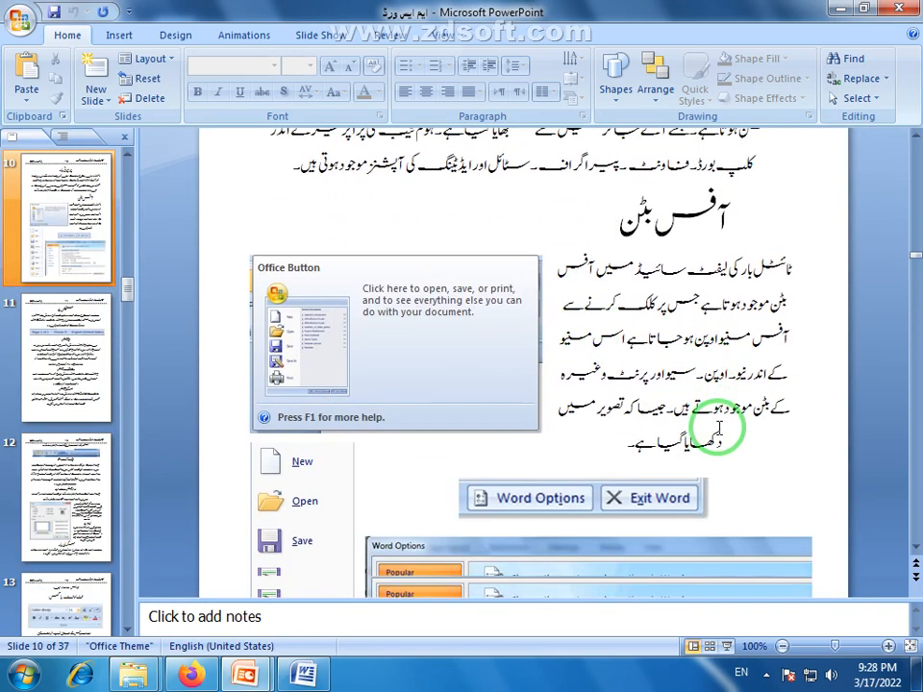
Read through slides 11 to 15 of the course book, covering the status bar options, Font box, font size, Grow/Shrink Font and Clear Formatting.
scroll(717, 426, "down", 8)
scroll(717, 427, "down", 8)
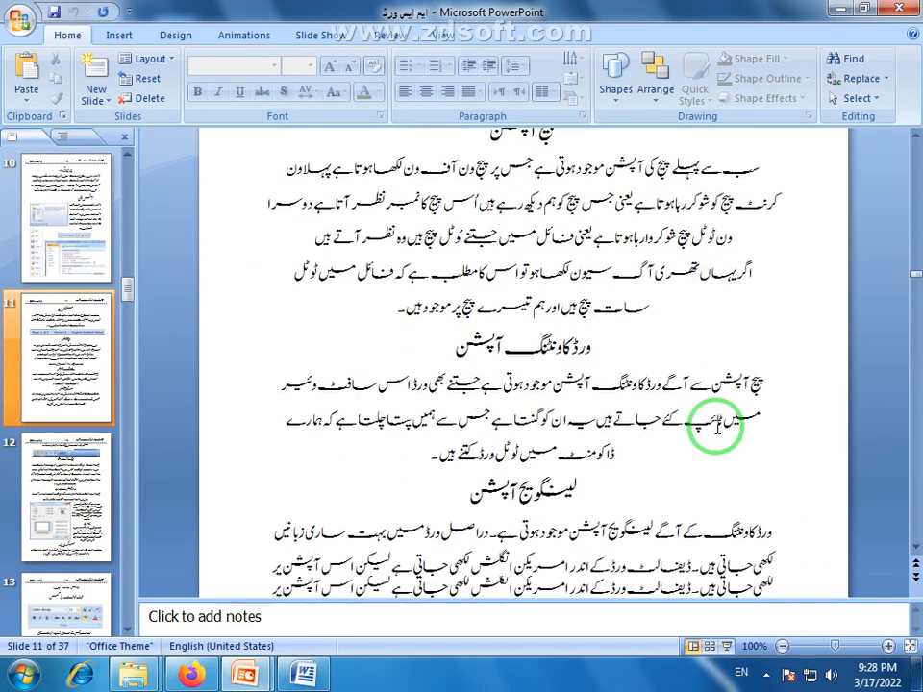
scroll(717, 426, "down", 10)
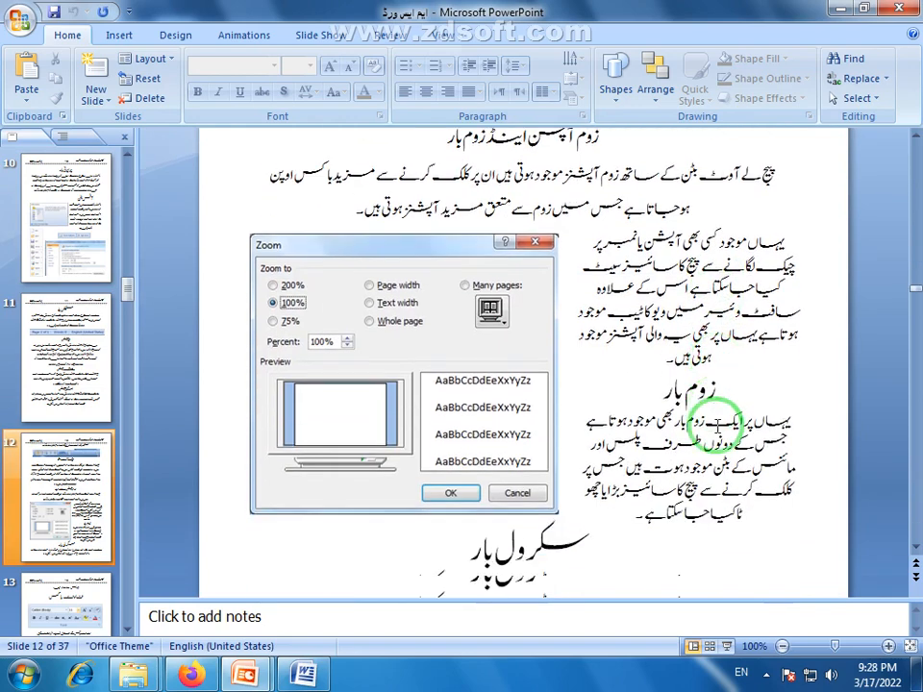
scroll(716, 424, "down", 5)
scroll(716, 424, "down", 5)
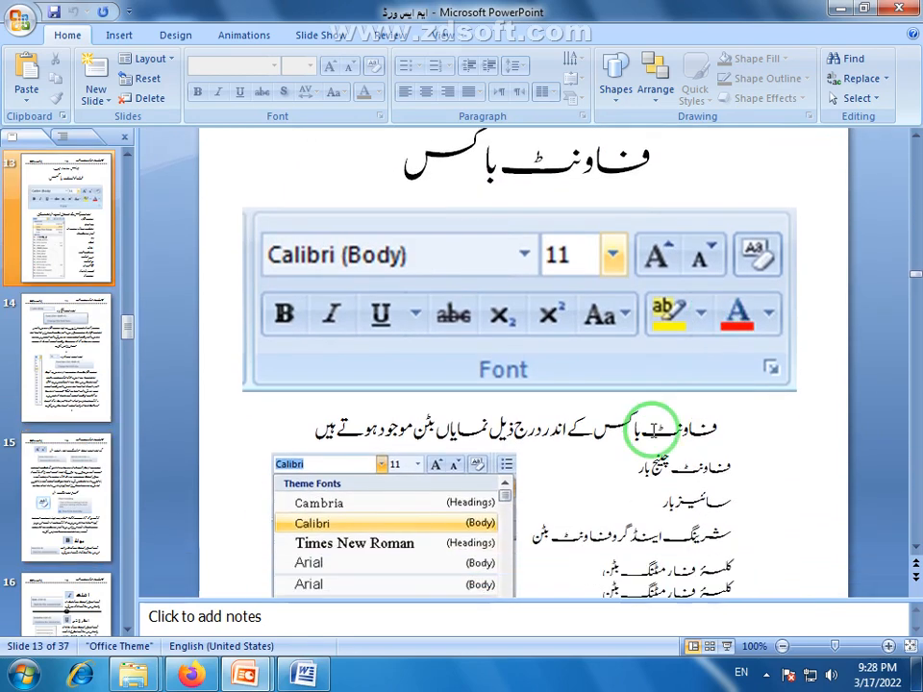
scroll(653, 430, "down", 10)
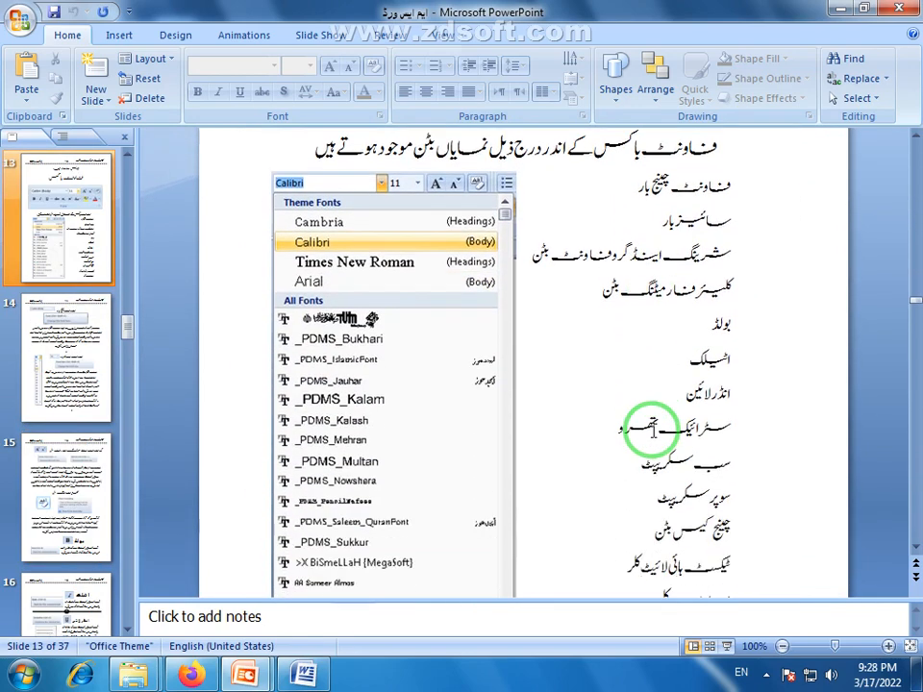
scroll(653, 430, "down", 1)
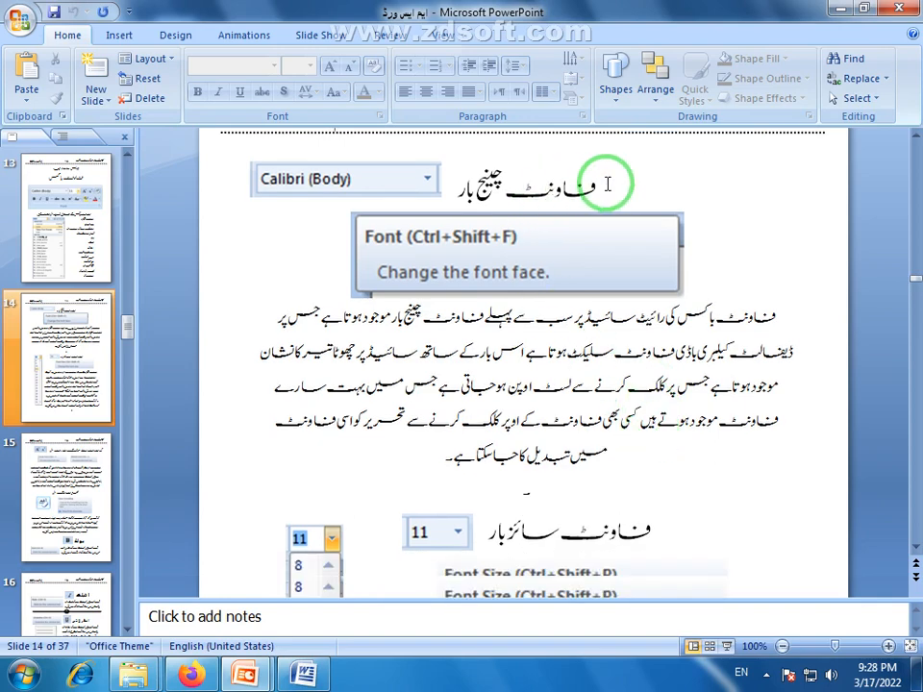
scroll(583, 463, "down", 2)
scroll(580, 463, "down", 7)
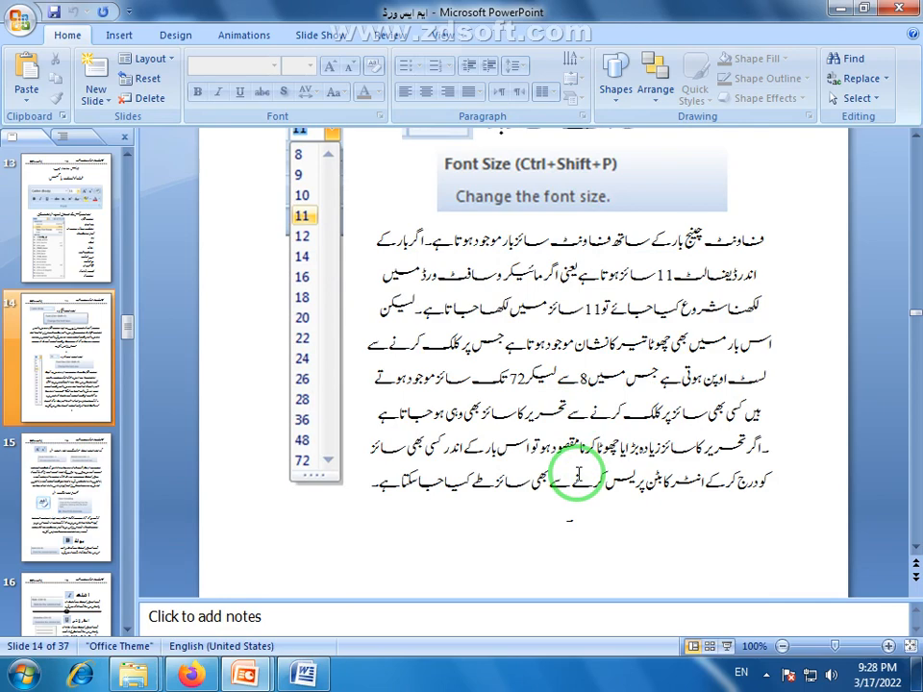
scroll(579, 473, "down", 8)
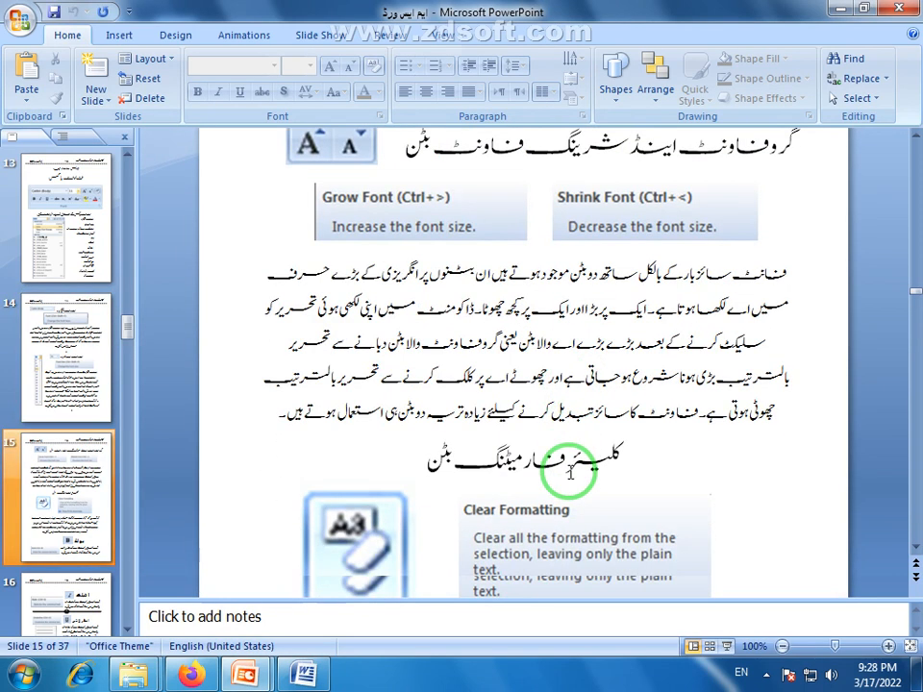
Switch to the Word document Document1 and look over its Insert and Page Layout commands, ending with the Home commands displayed.
left_click(305, 677)
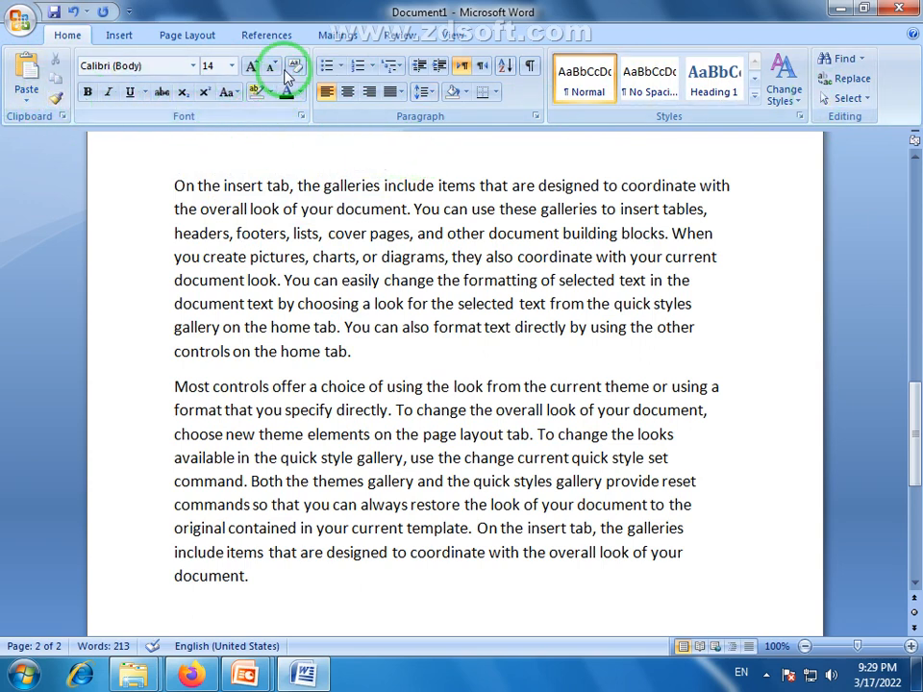
left_click(117, 35)
left_click(179, 35)
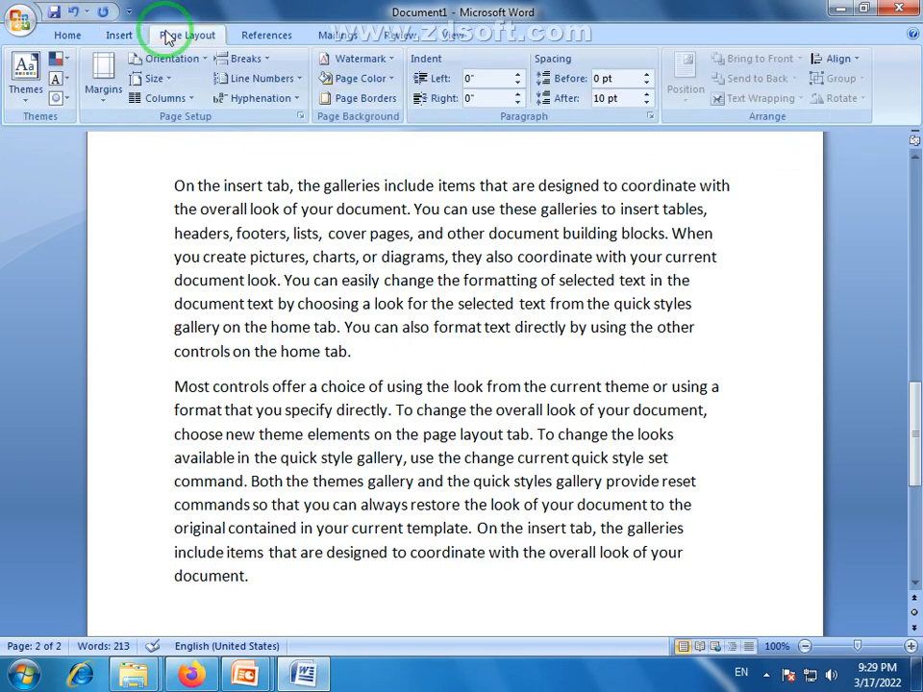
left_click(67, 35)
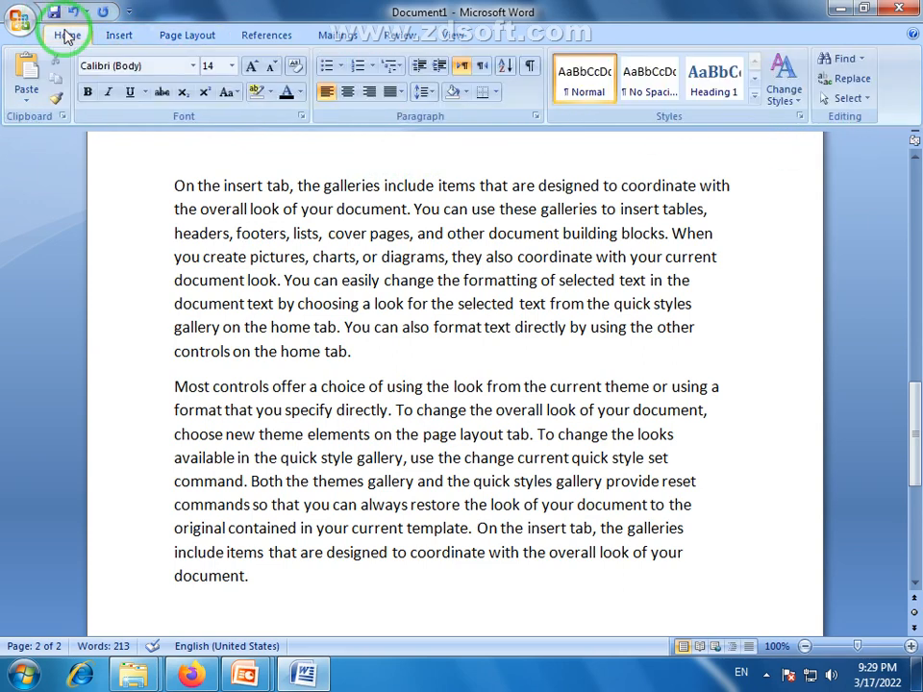